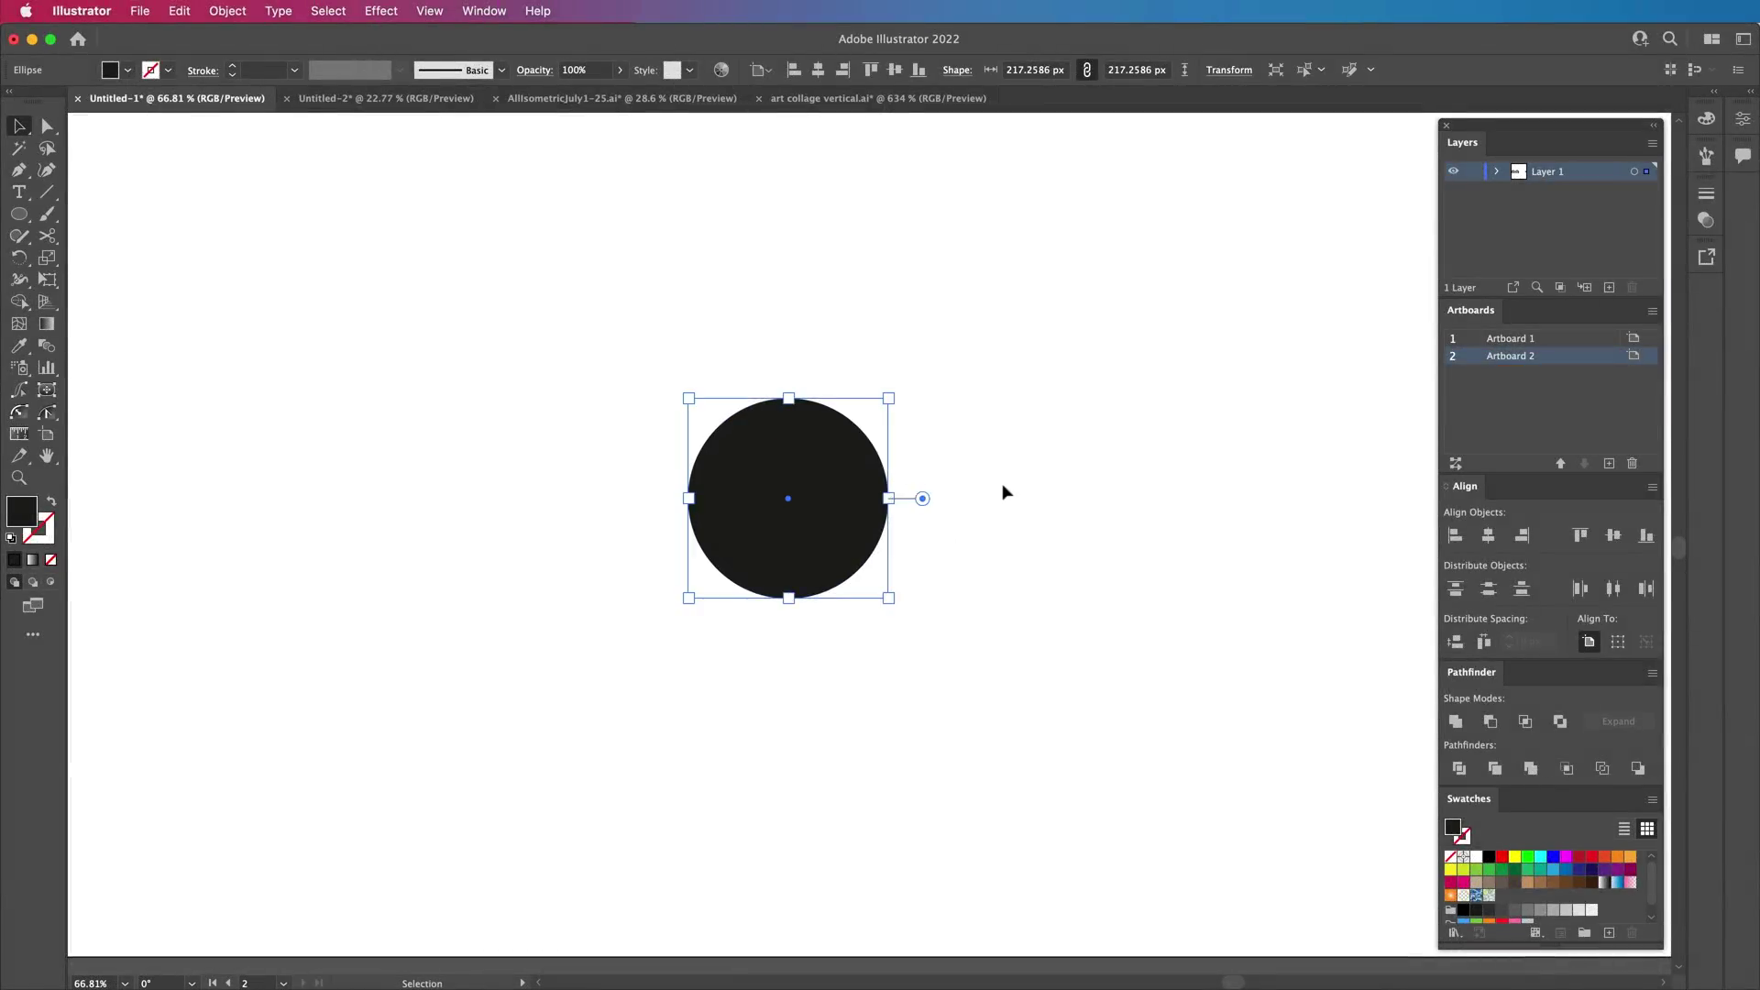
Zoom in on the black circles and compare the lighter left circle with the pure black right one
click(1002, 492)
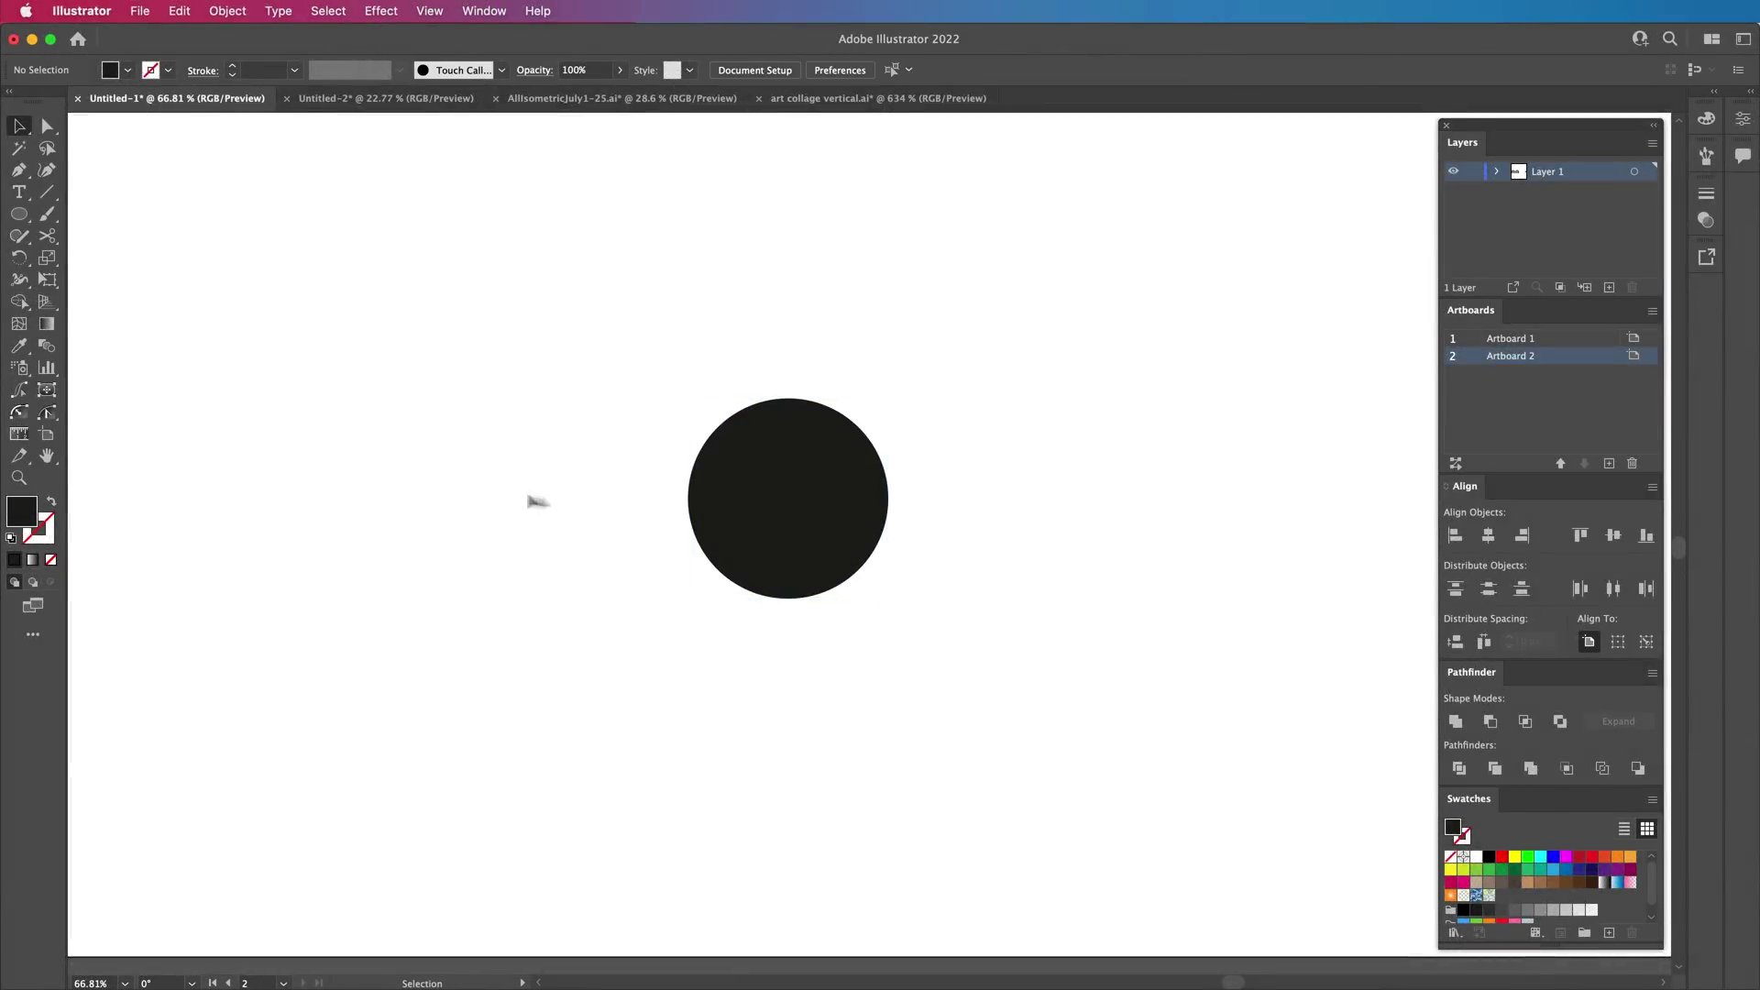
key(z)
mouse_move(767, 499)
mouse_down()
mouse_move(1186, 522)
mouse_move(757, 499)
mouse_up()
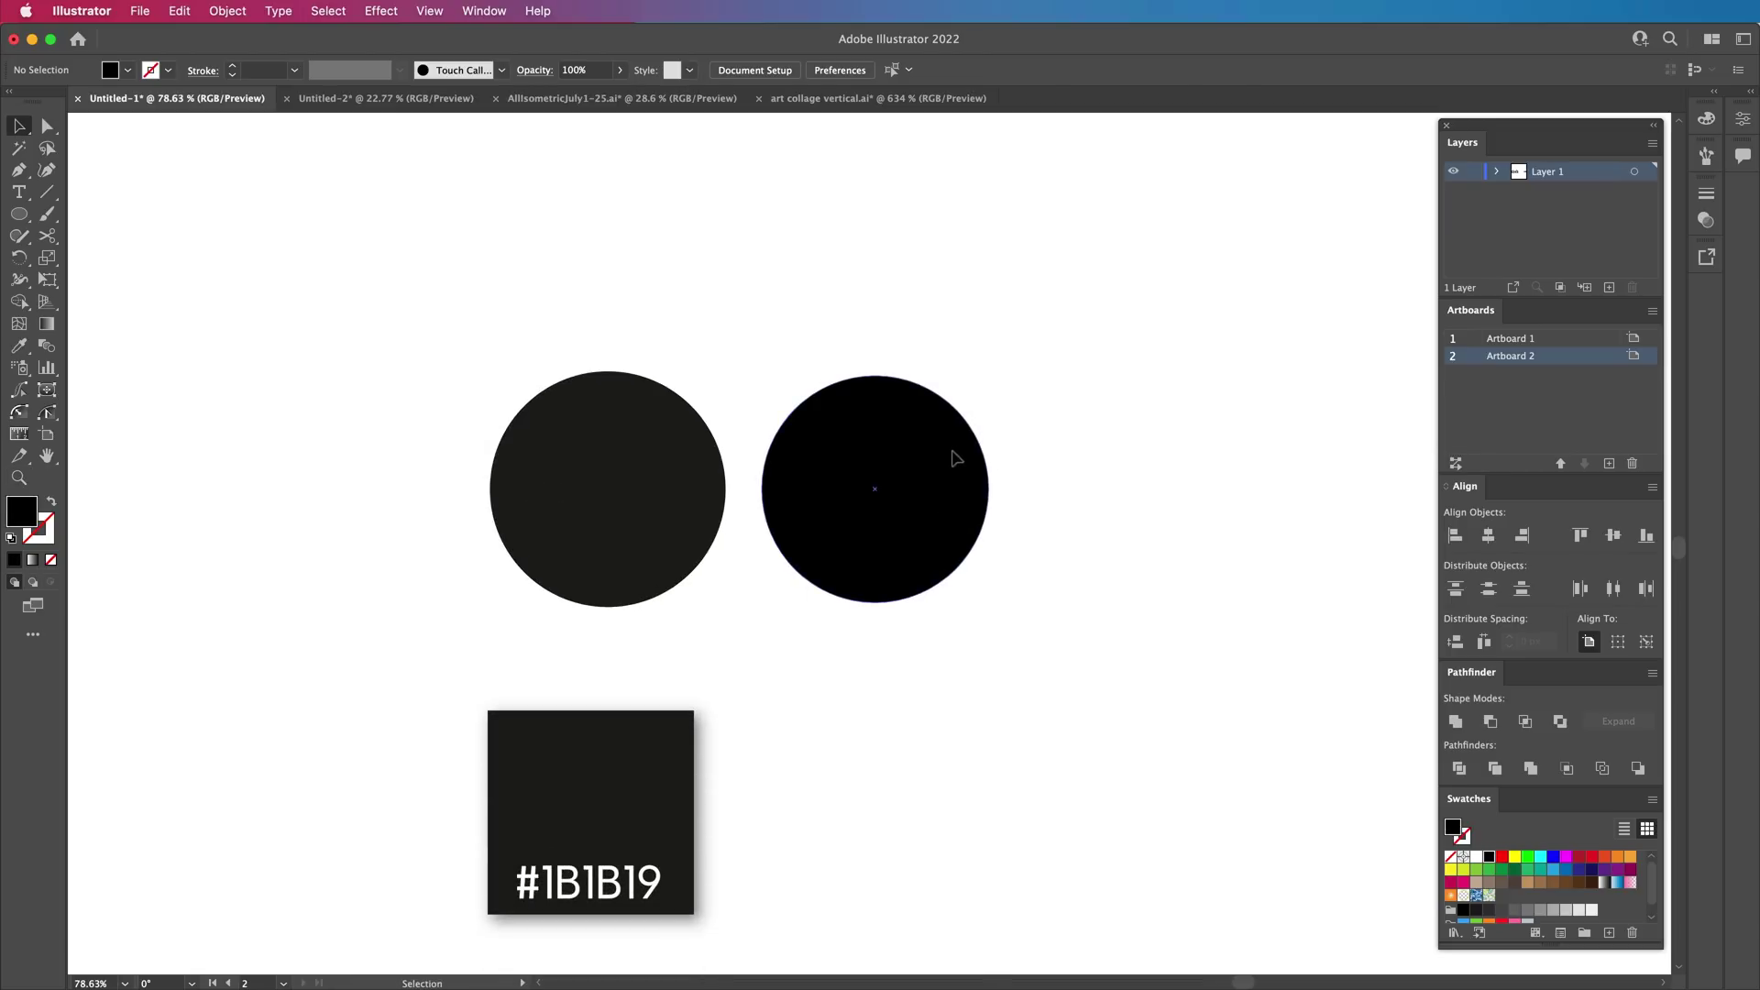
click(953, 458)
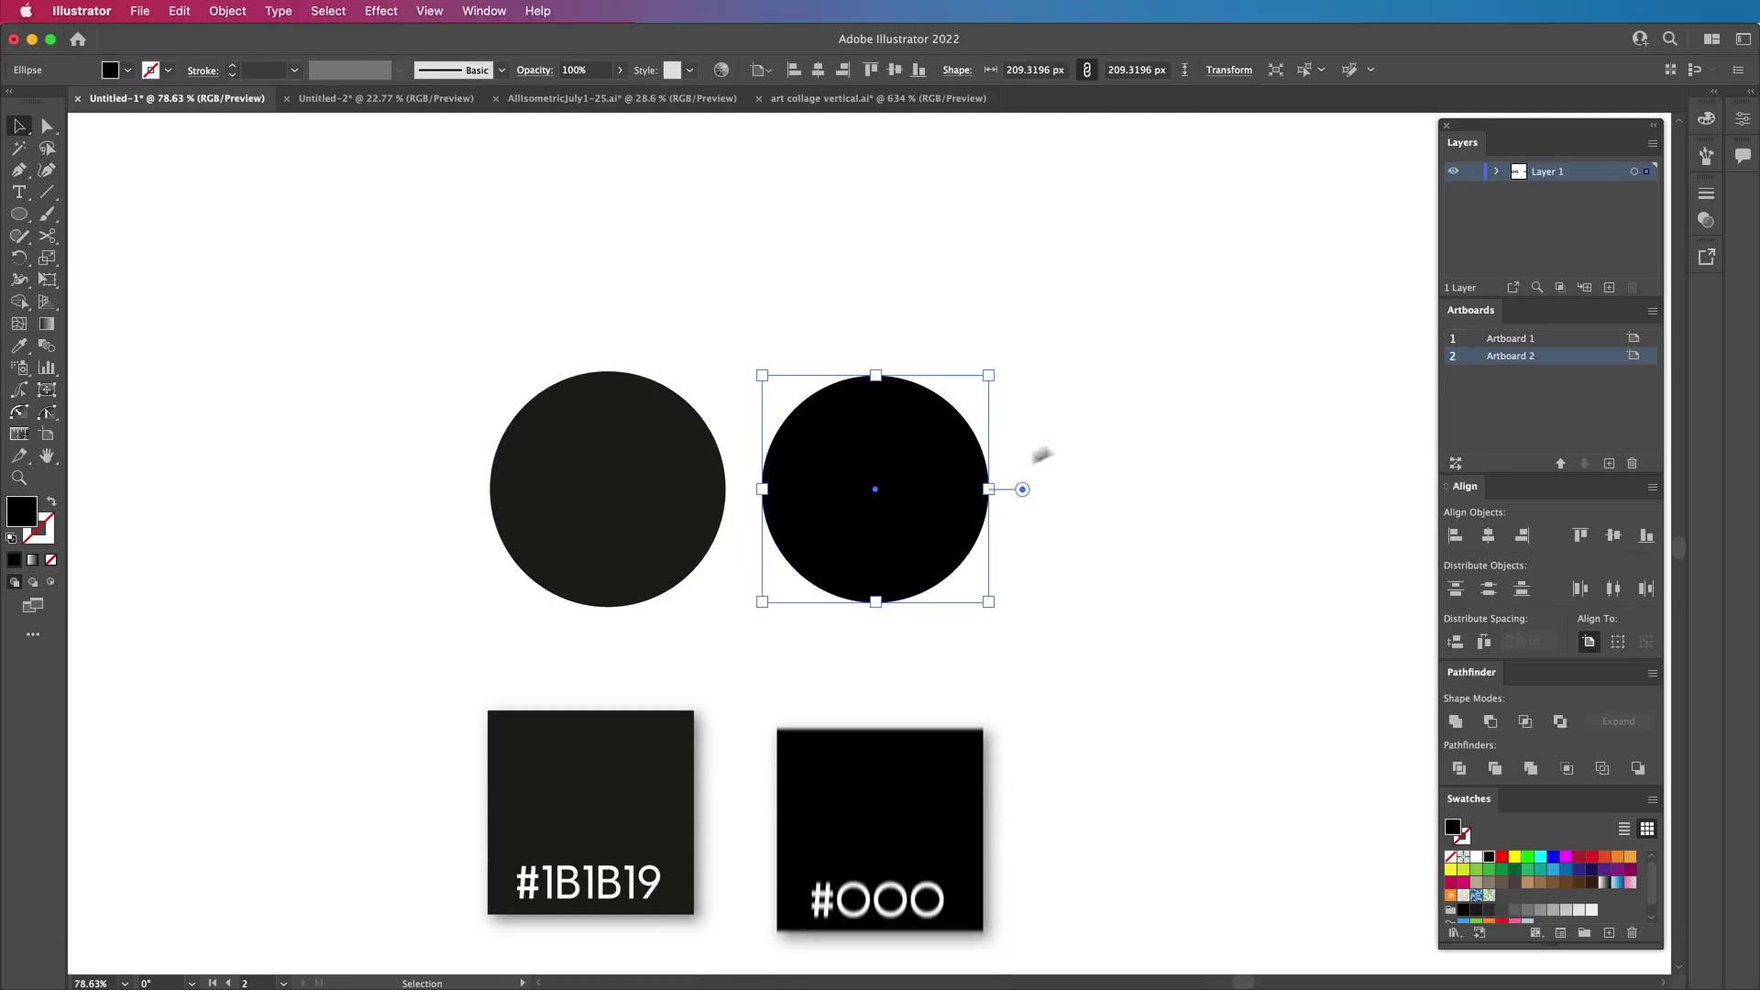
click(1122, 477)
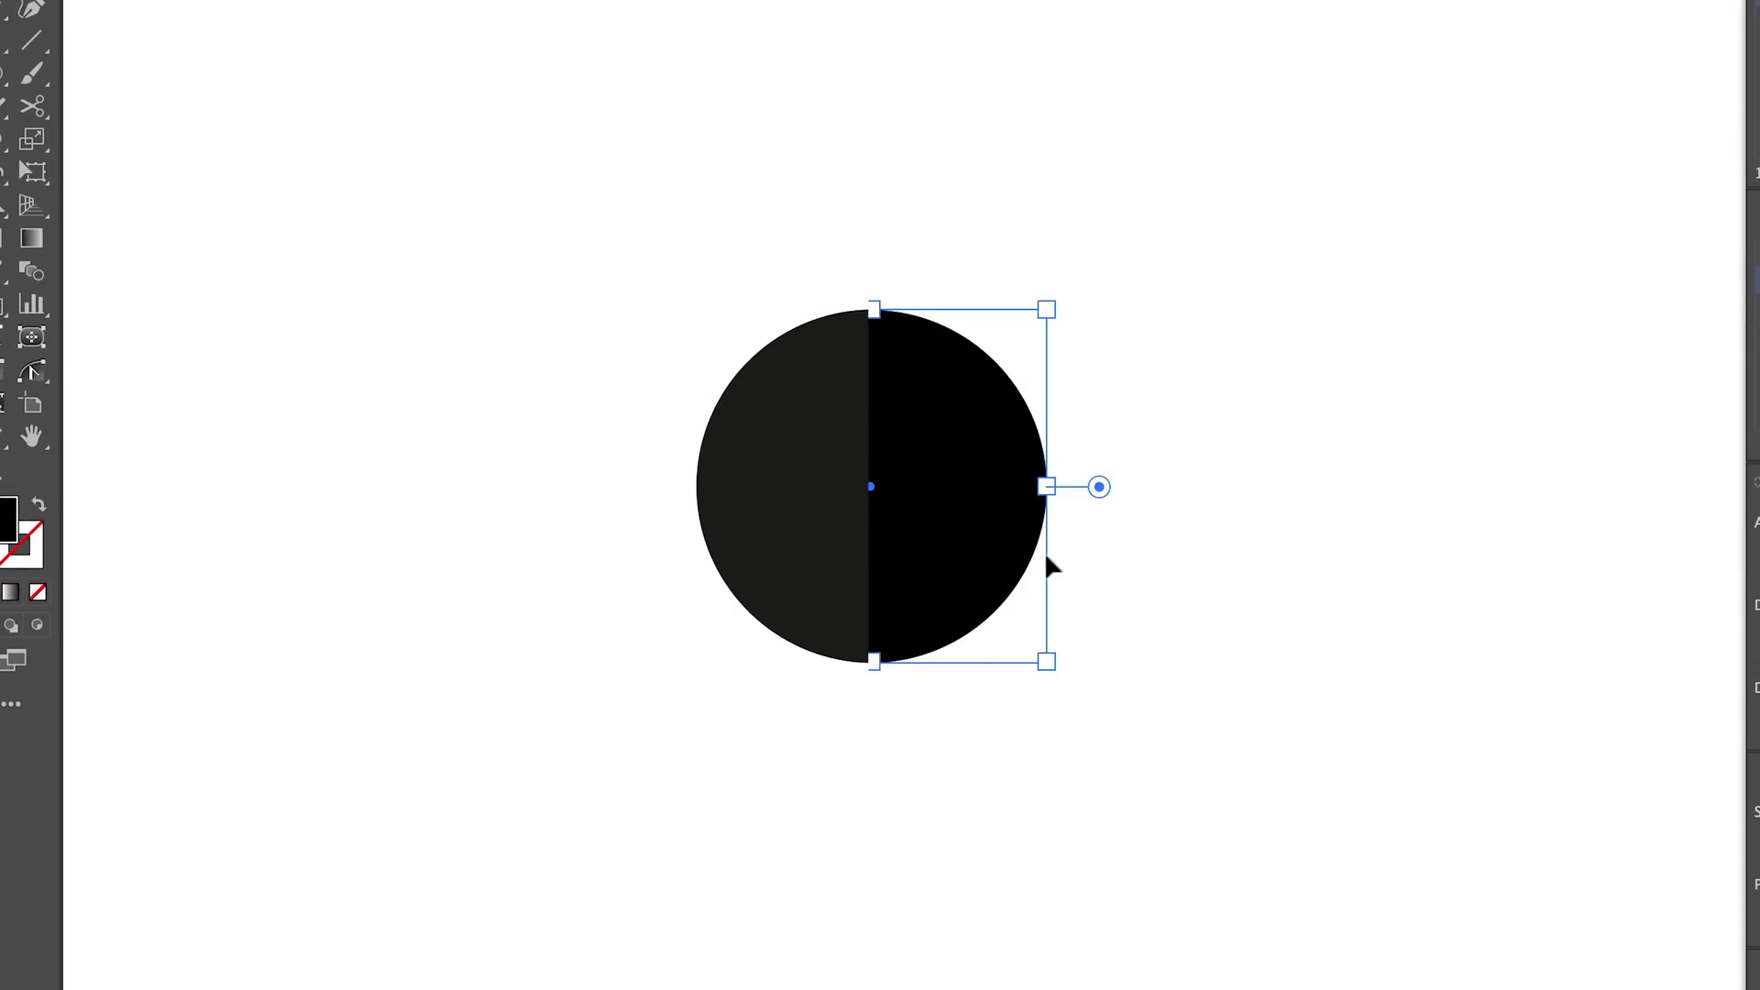
click(1204, 554)
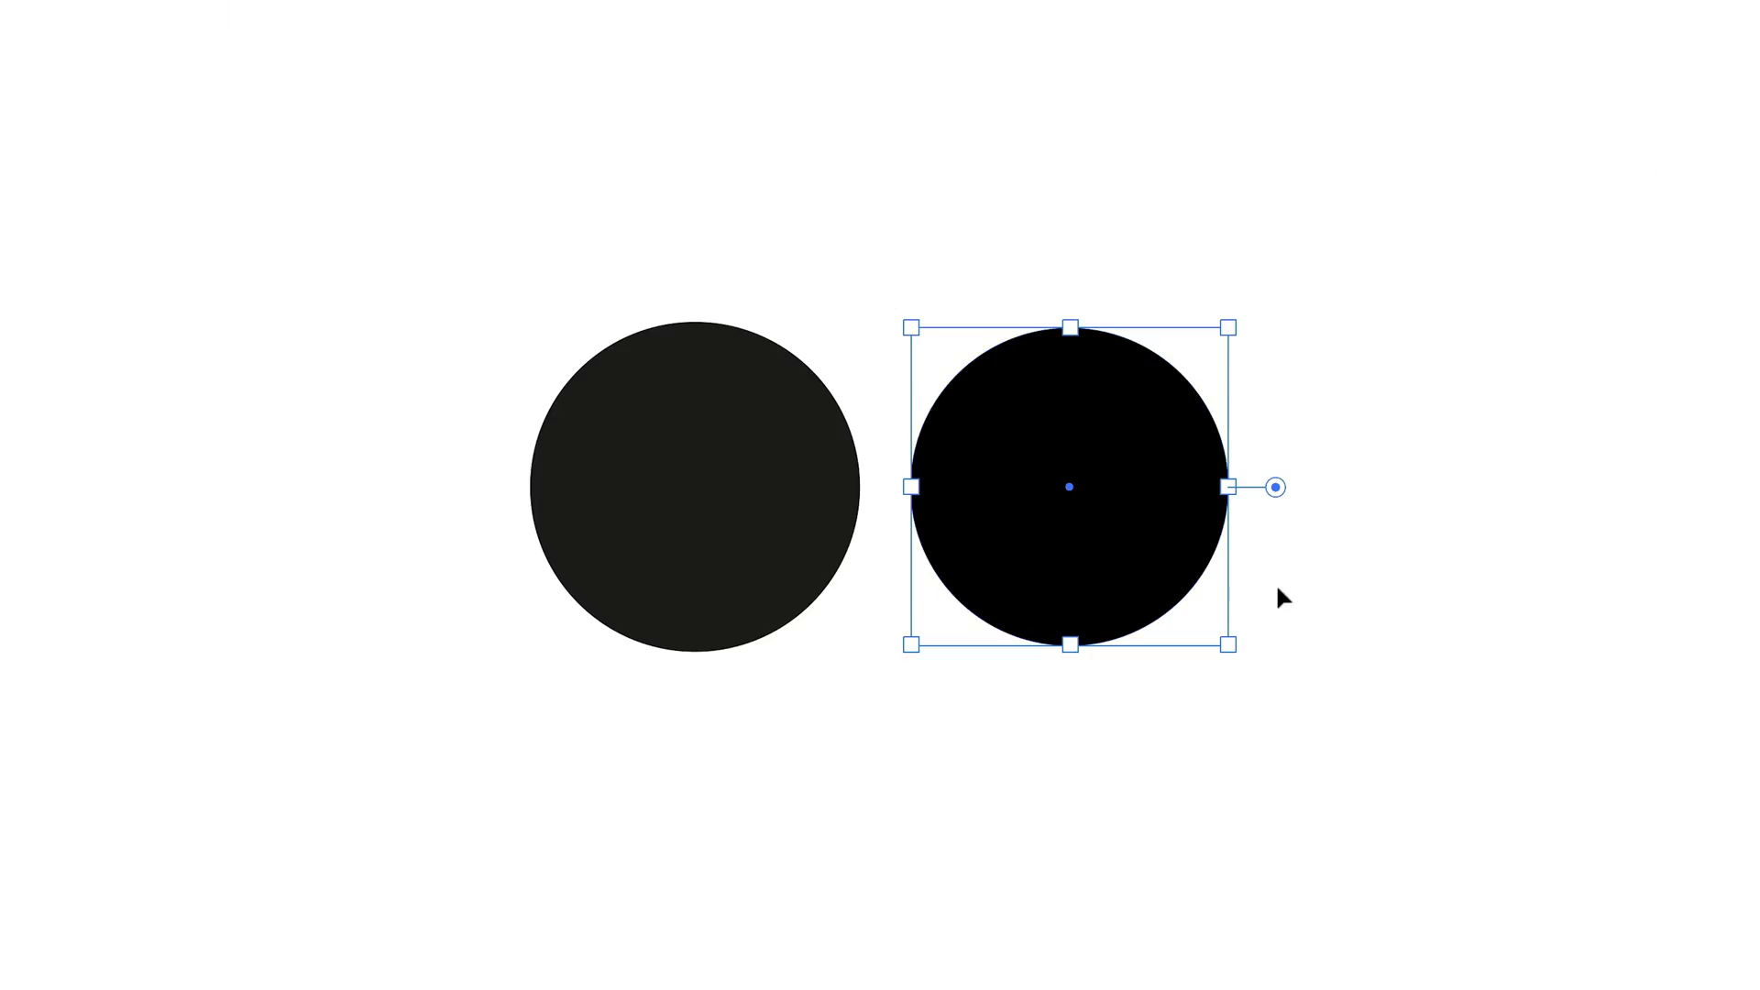
click(1218, 581)
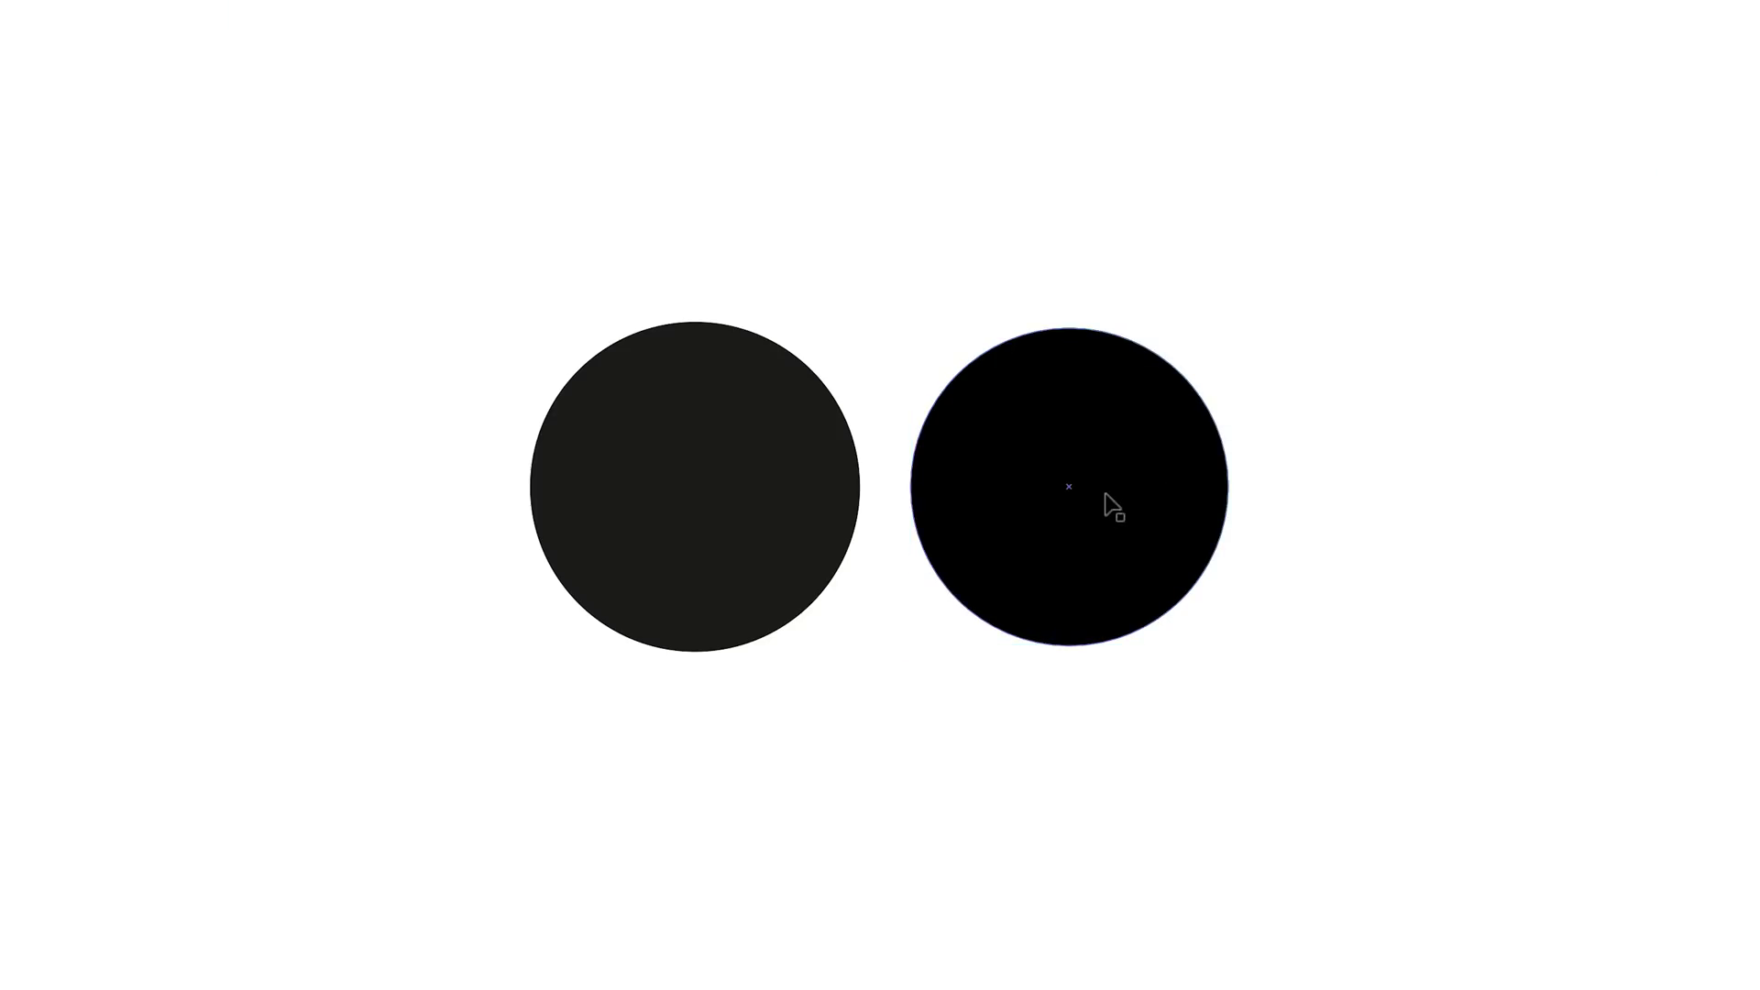
drag(1112, 503, 1117, 518)
click(766, 480)
click(1128, 520)
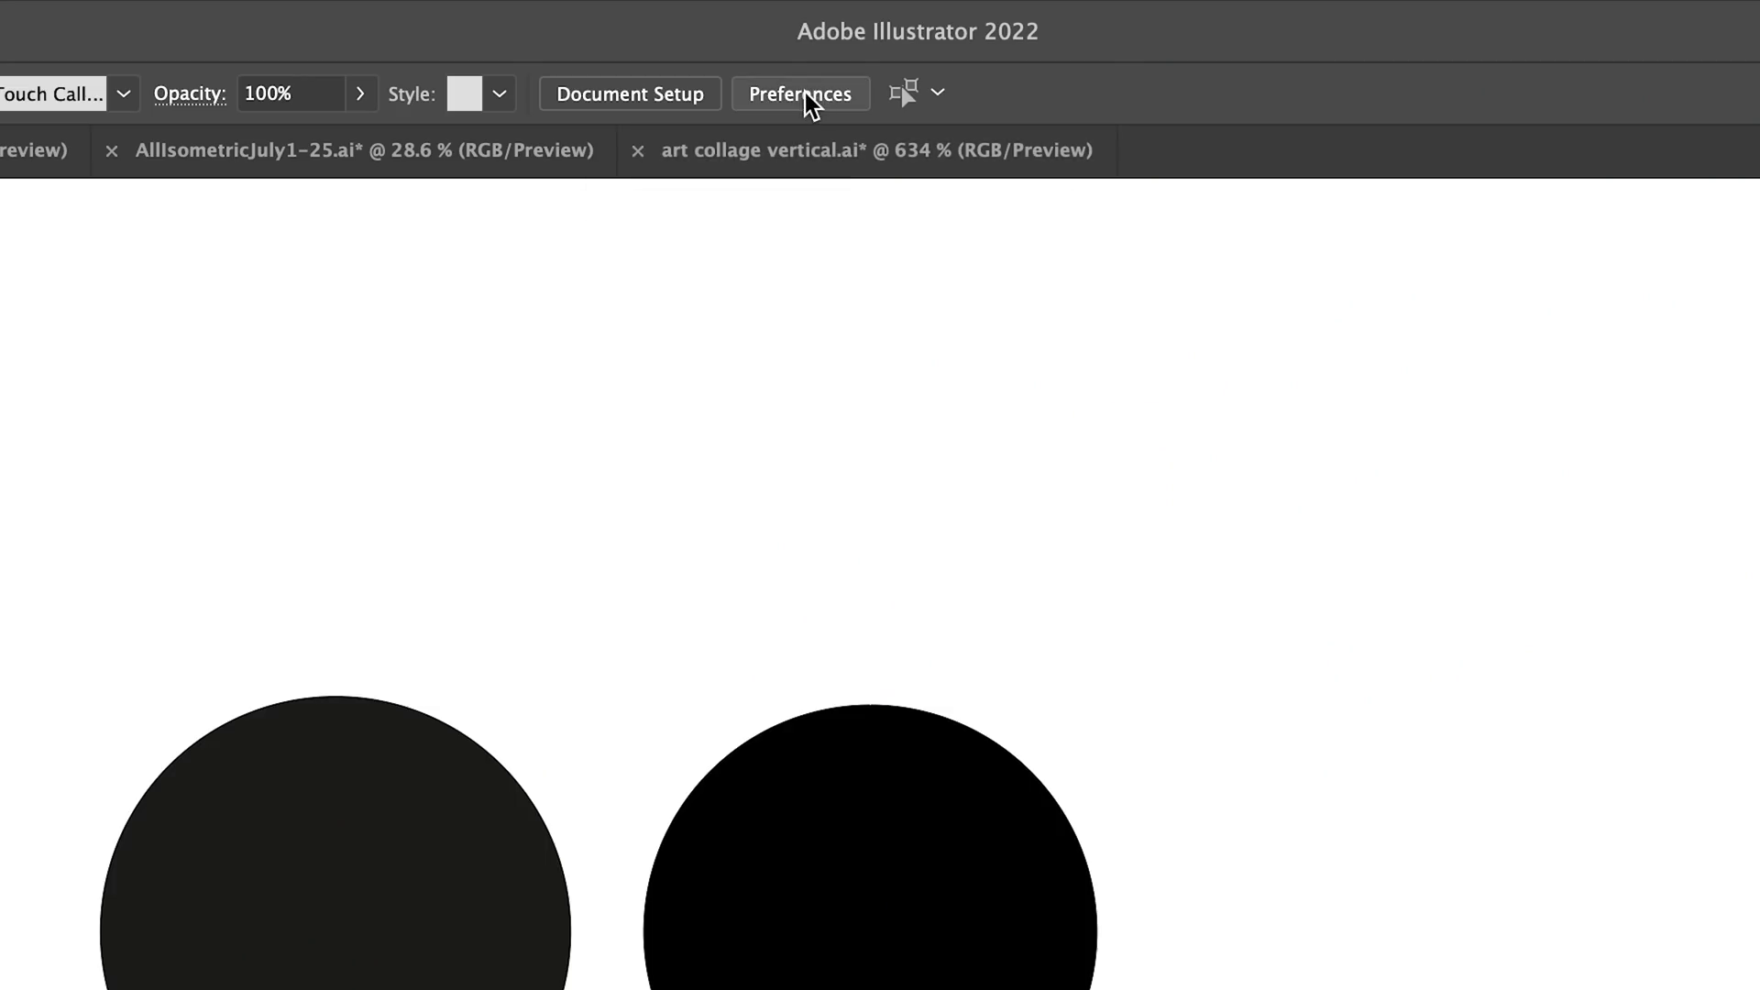
Set the Appearance of Black preferences to Display All Blacks Accurately on screen
click(804, 92)
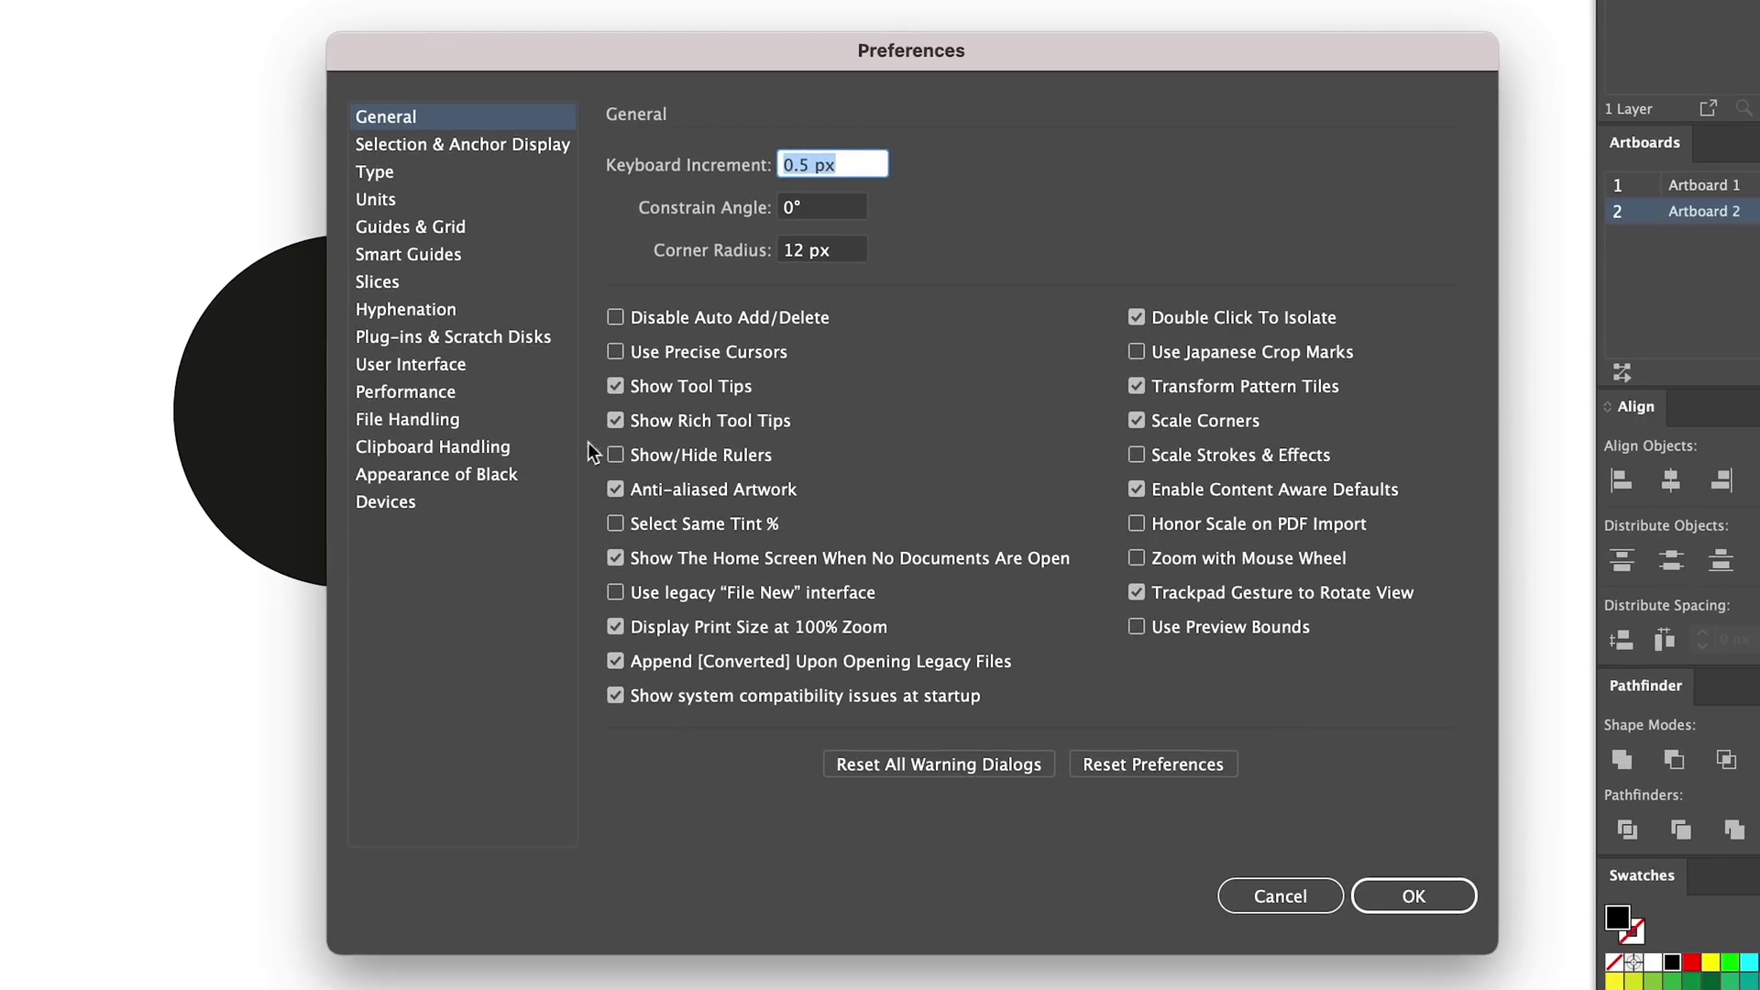
click(473, 477)
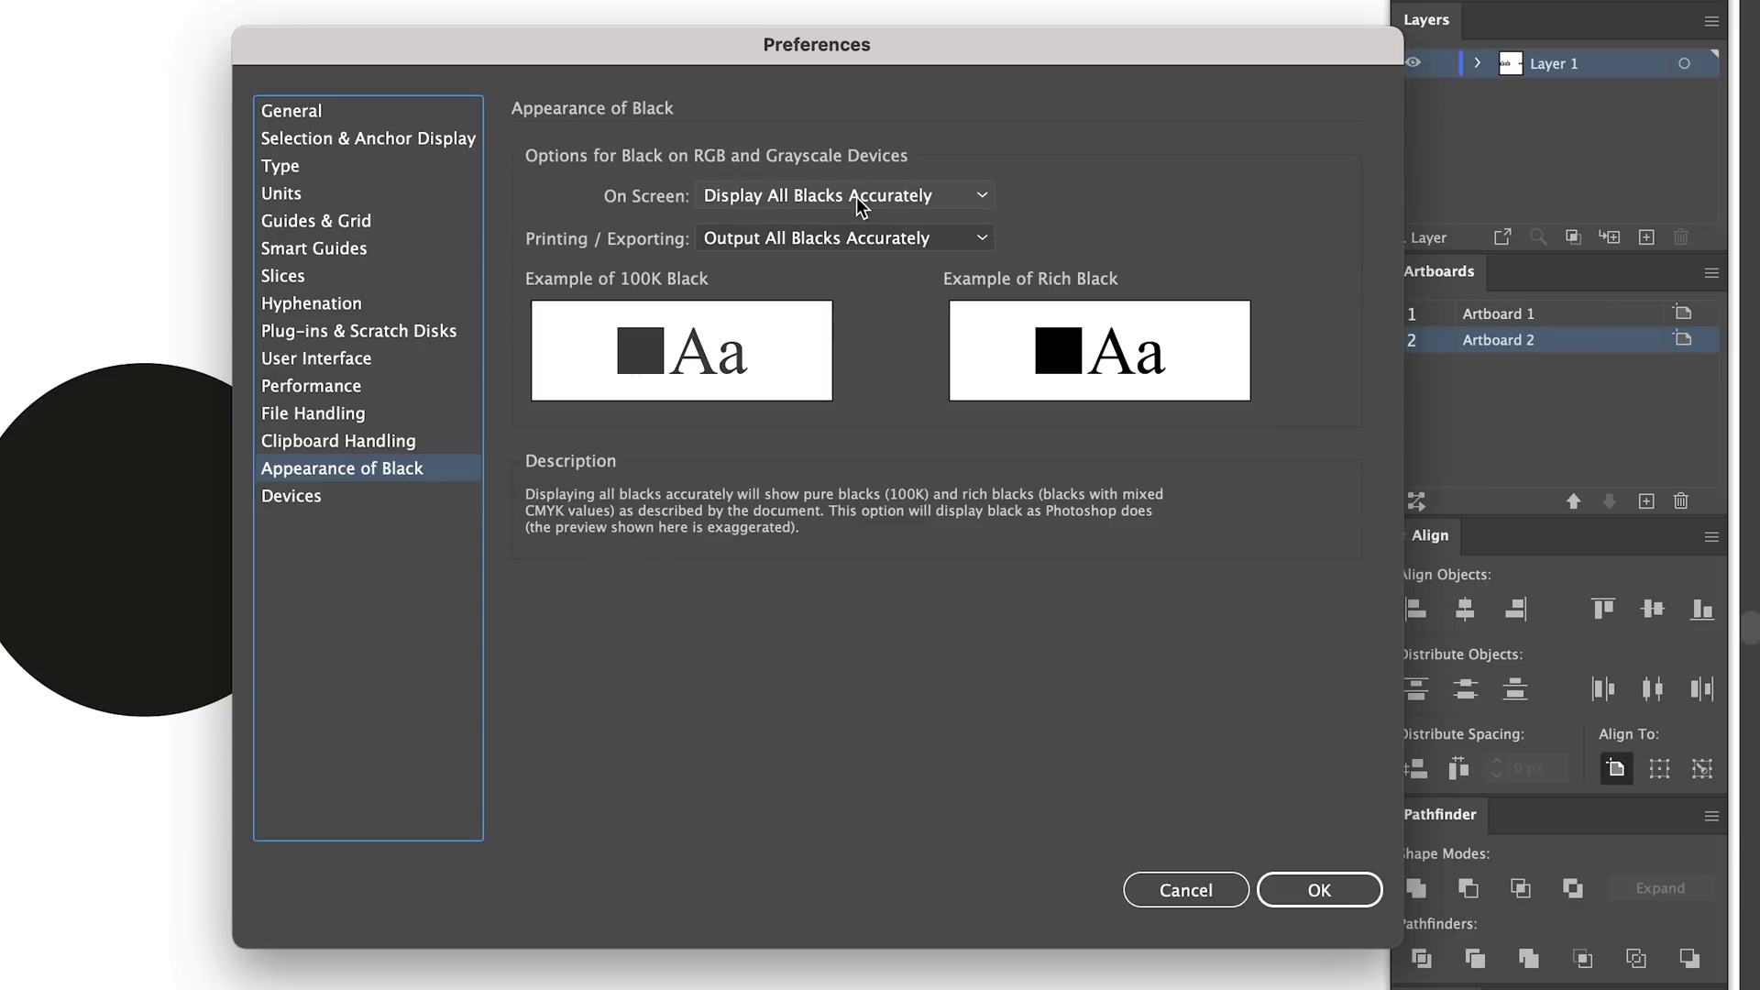
click(950, 202)
click(858, 196)
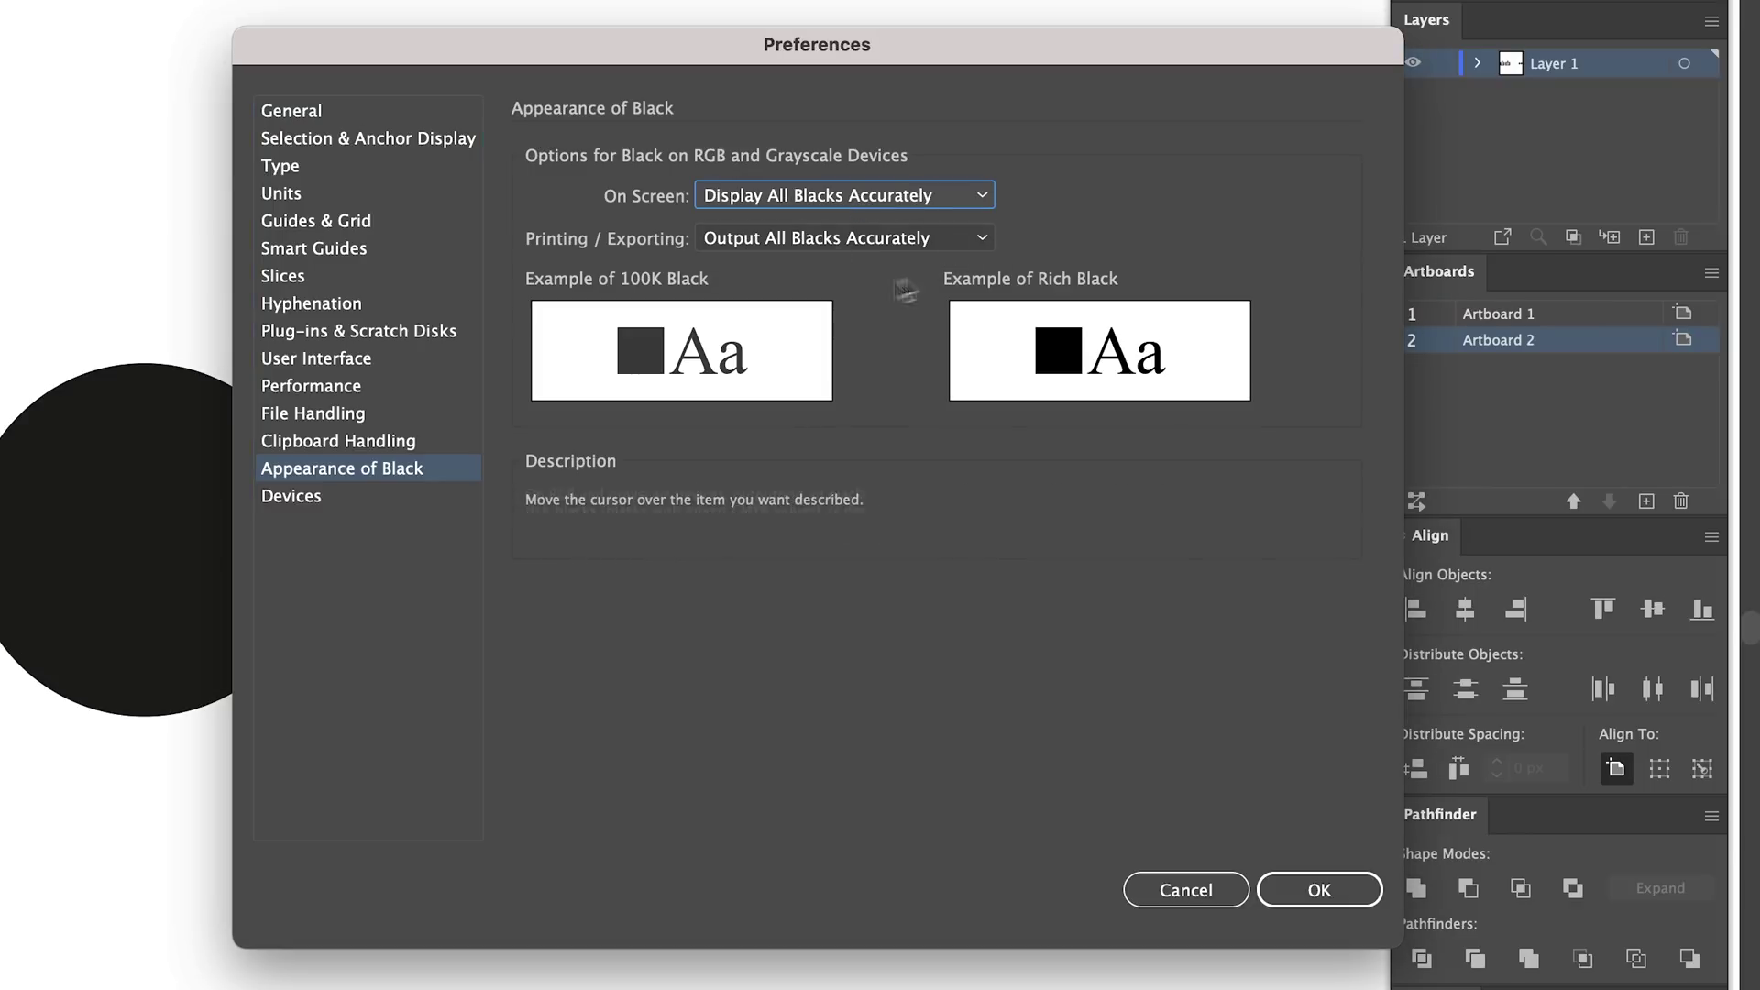
click(921, 202)
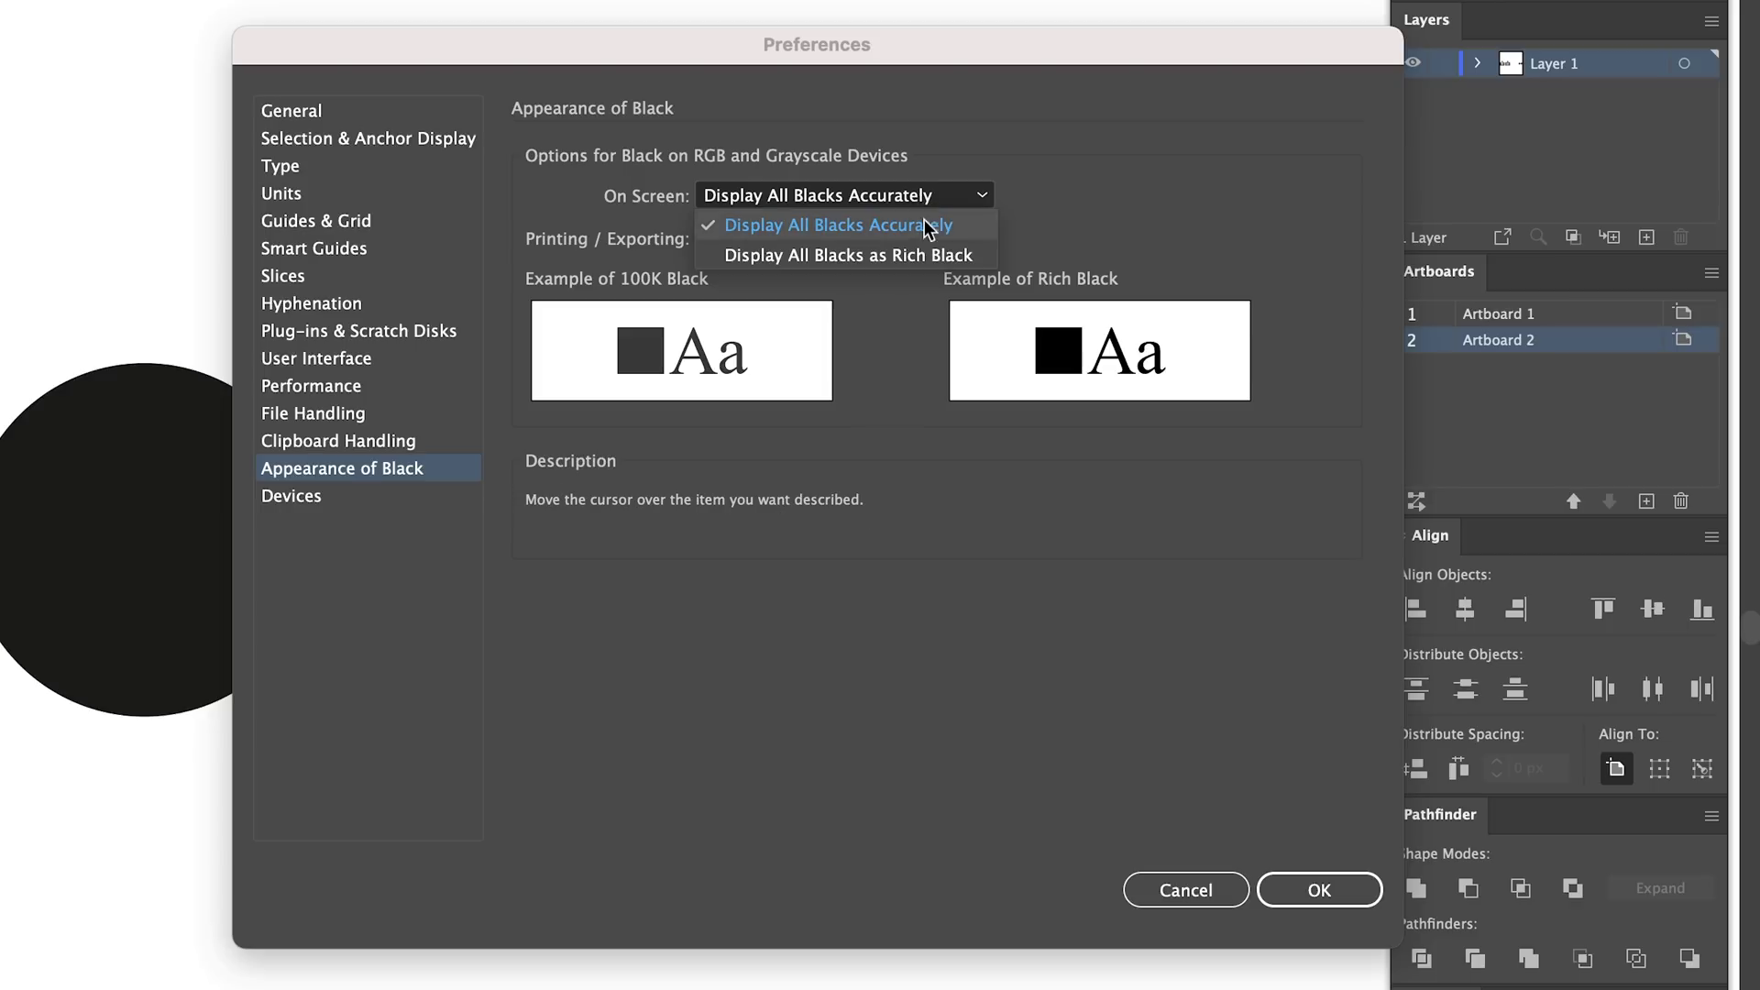
click(871, 225)
click(814, 241)
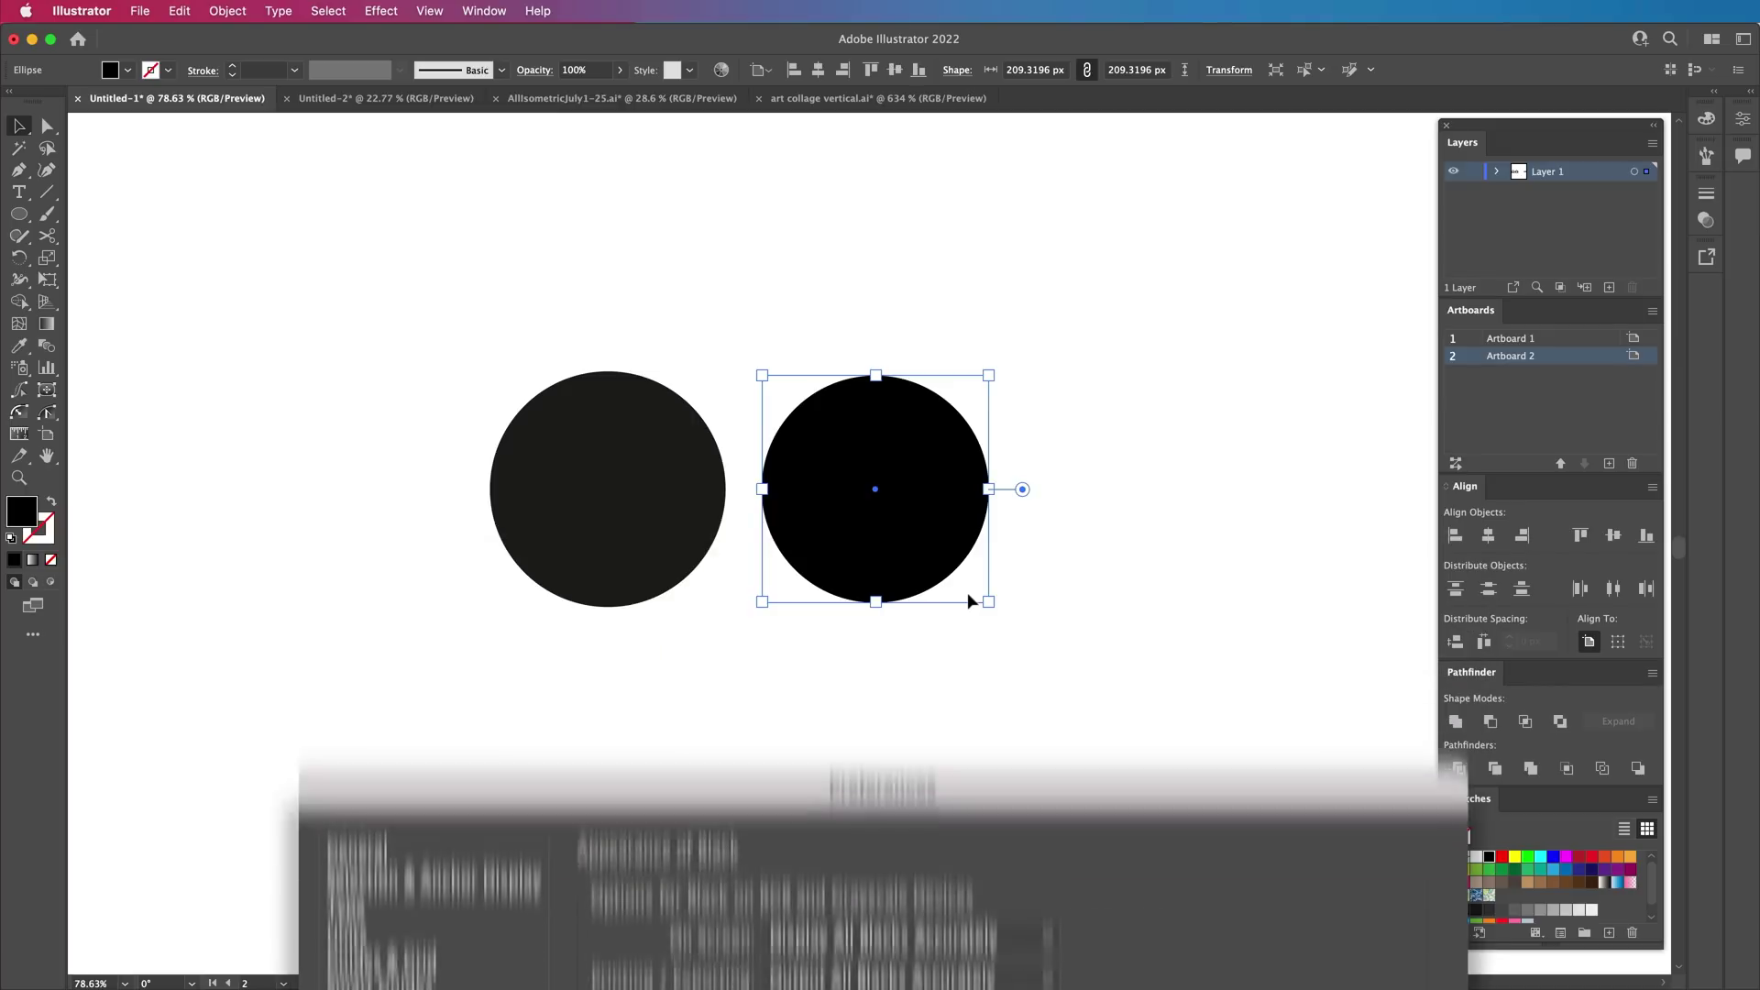
Select both circles, then recheck the on-screen black display options without changing them
drag(1103, 401, 511, 651)
click(1091, 297)
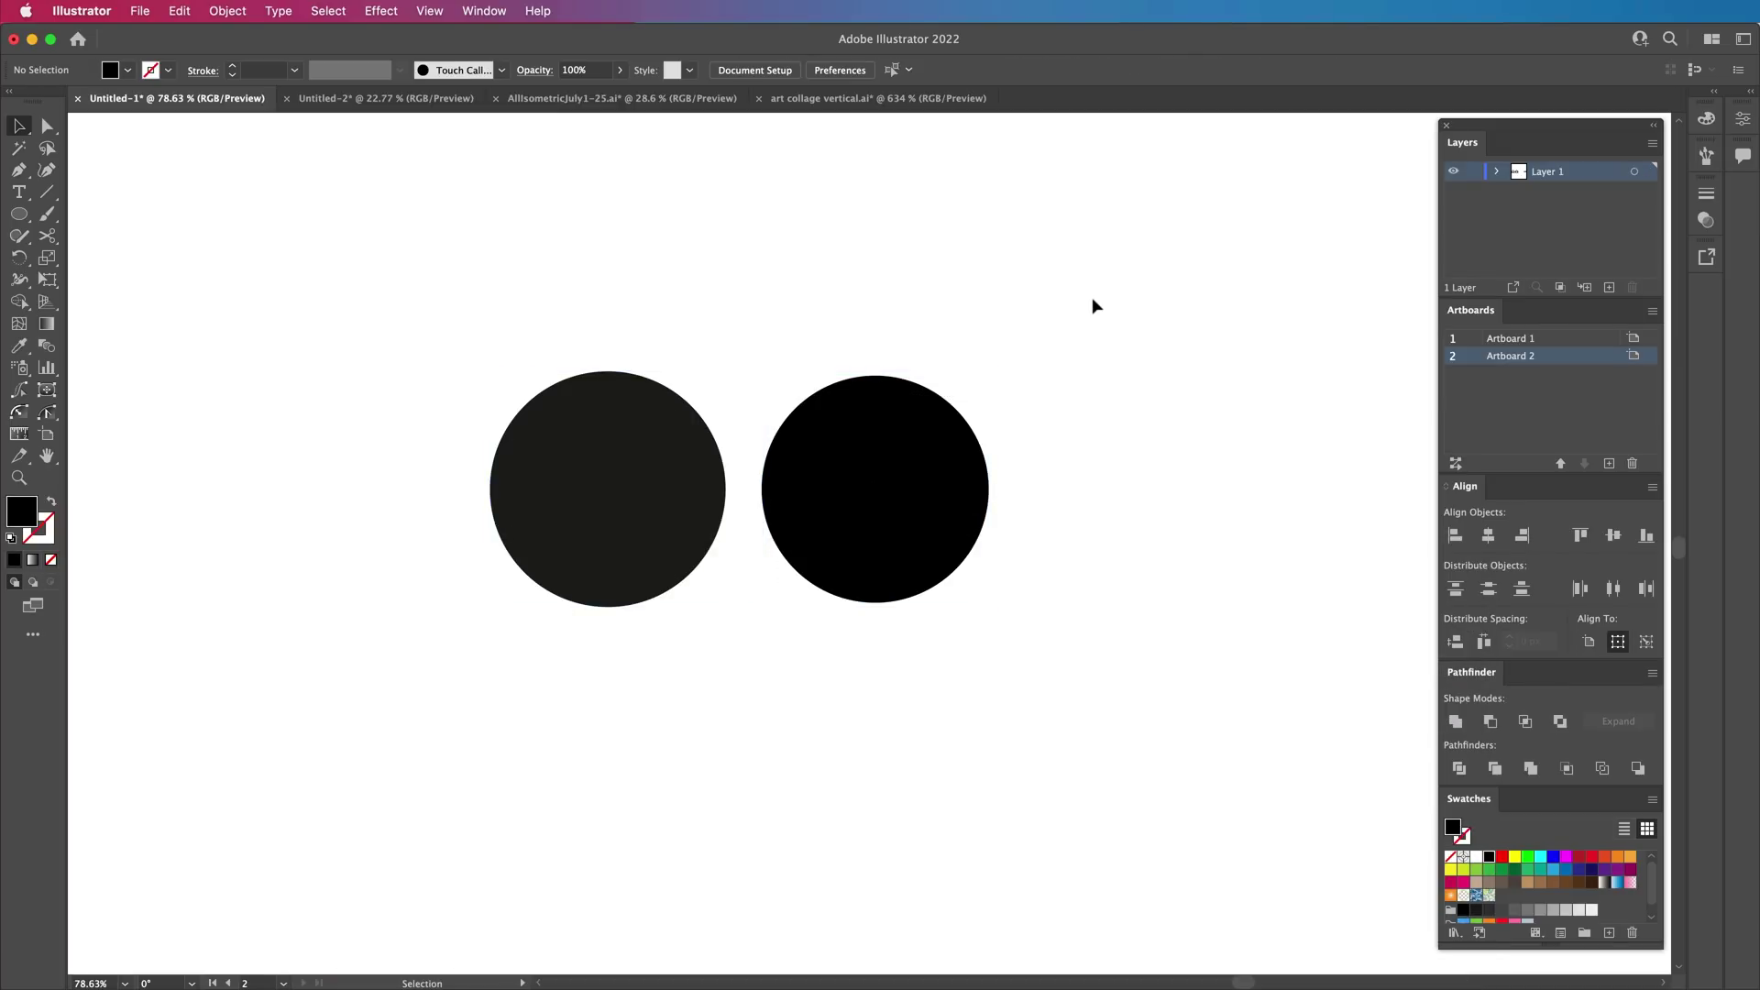
key(super+k)
click(770, 442)
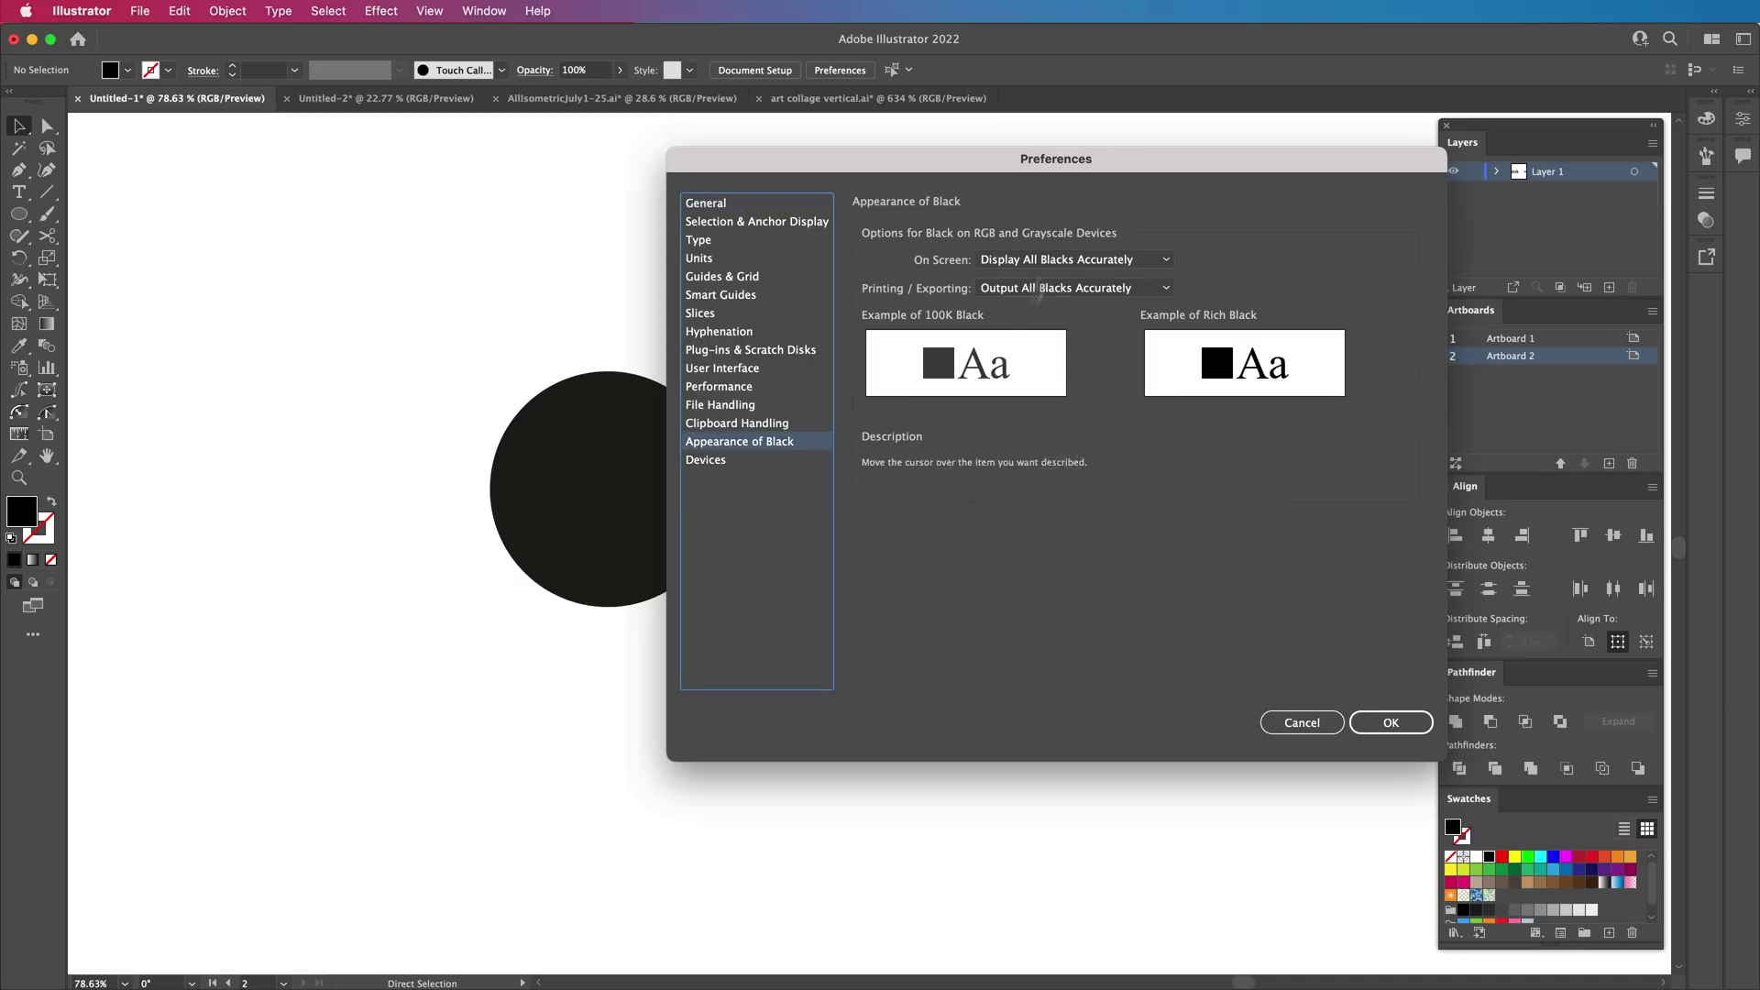
click(1052, 259)
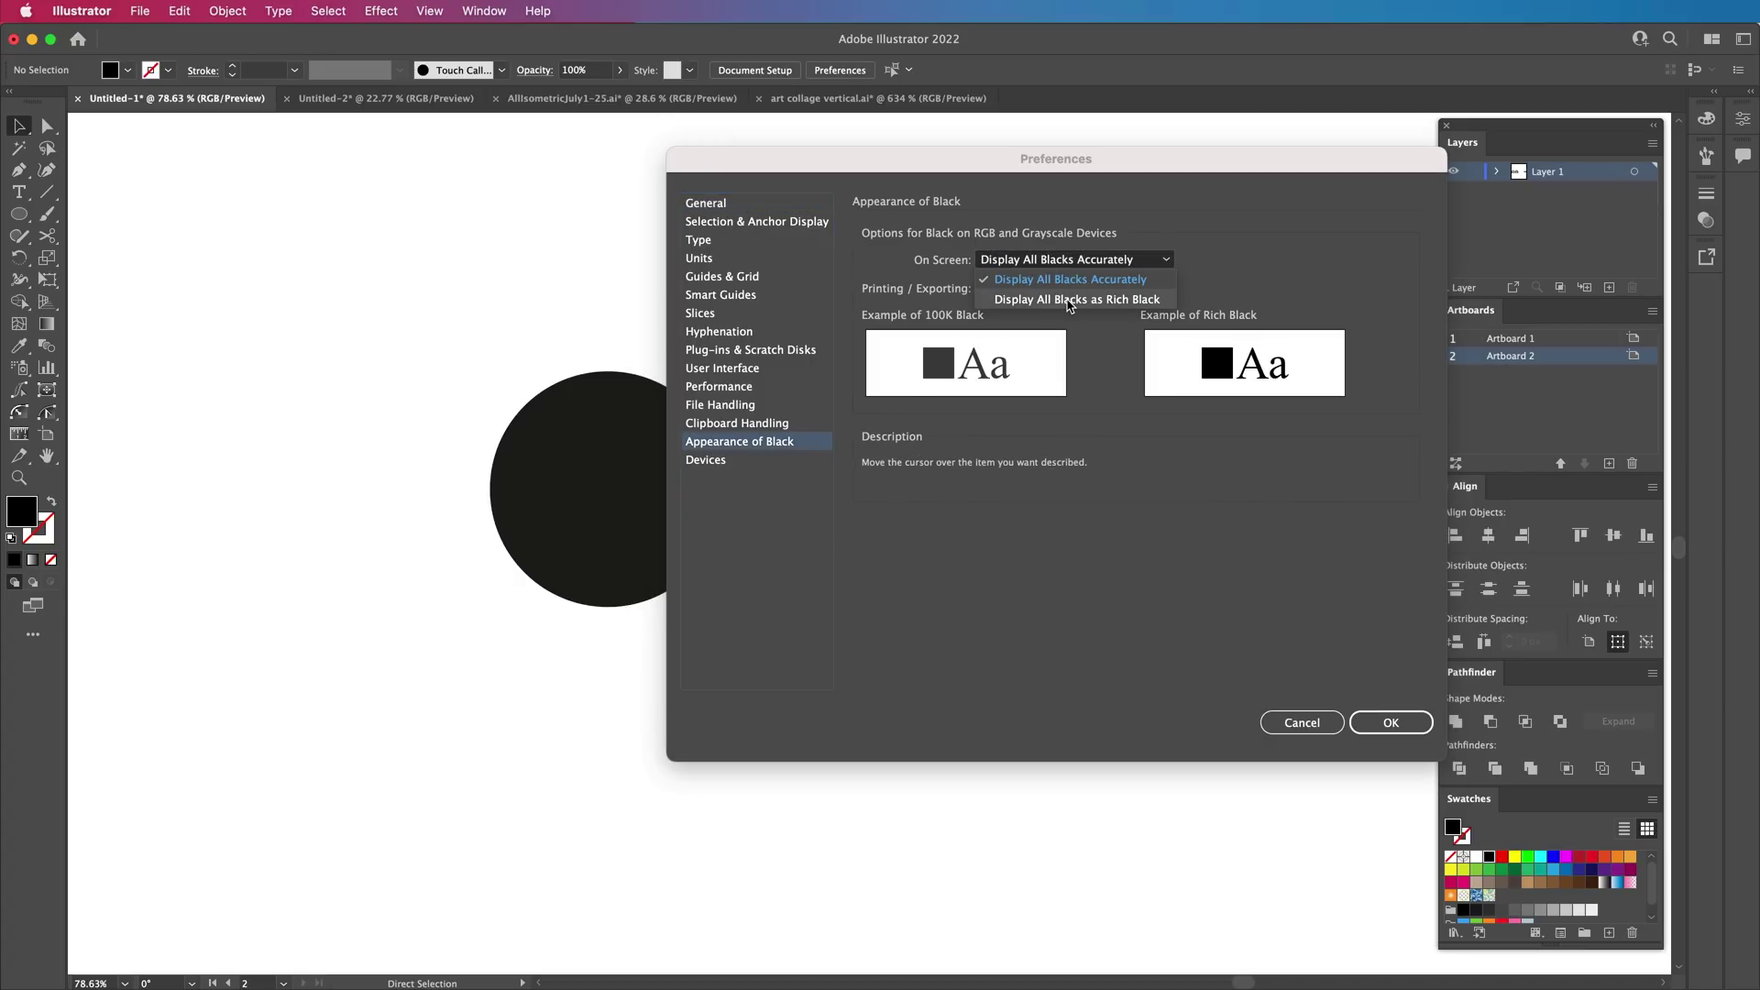
click(1261, 600)
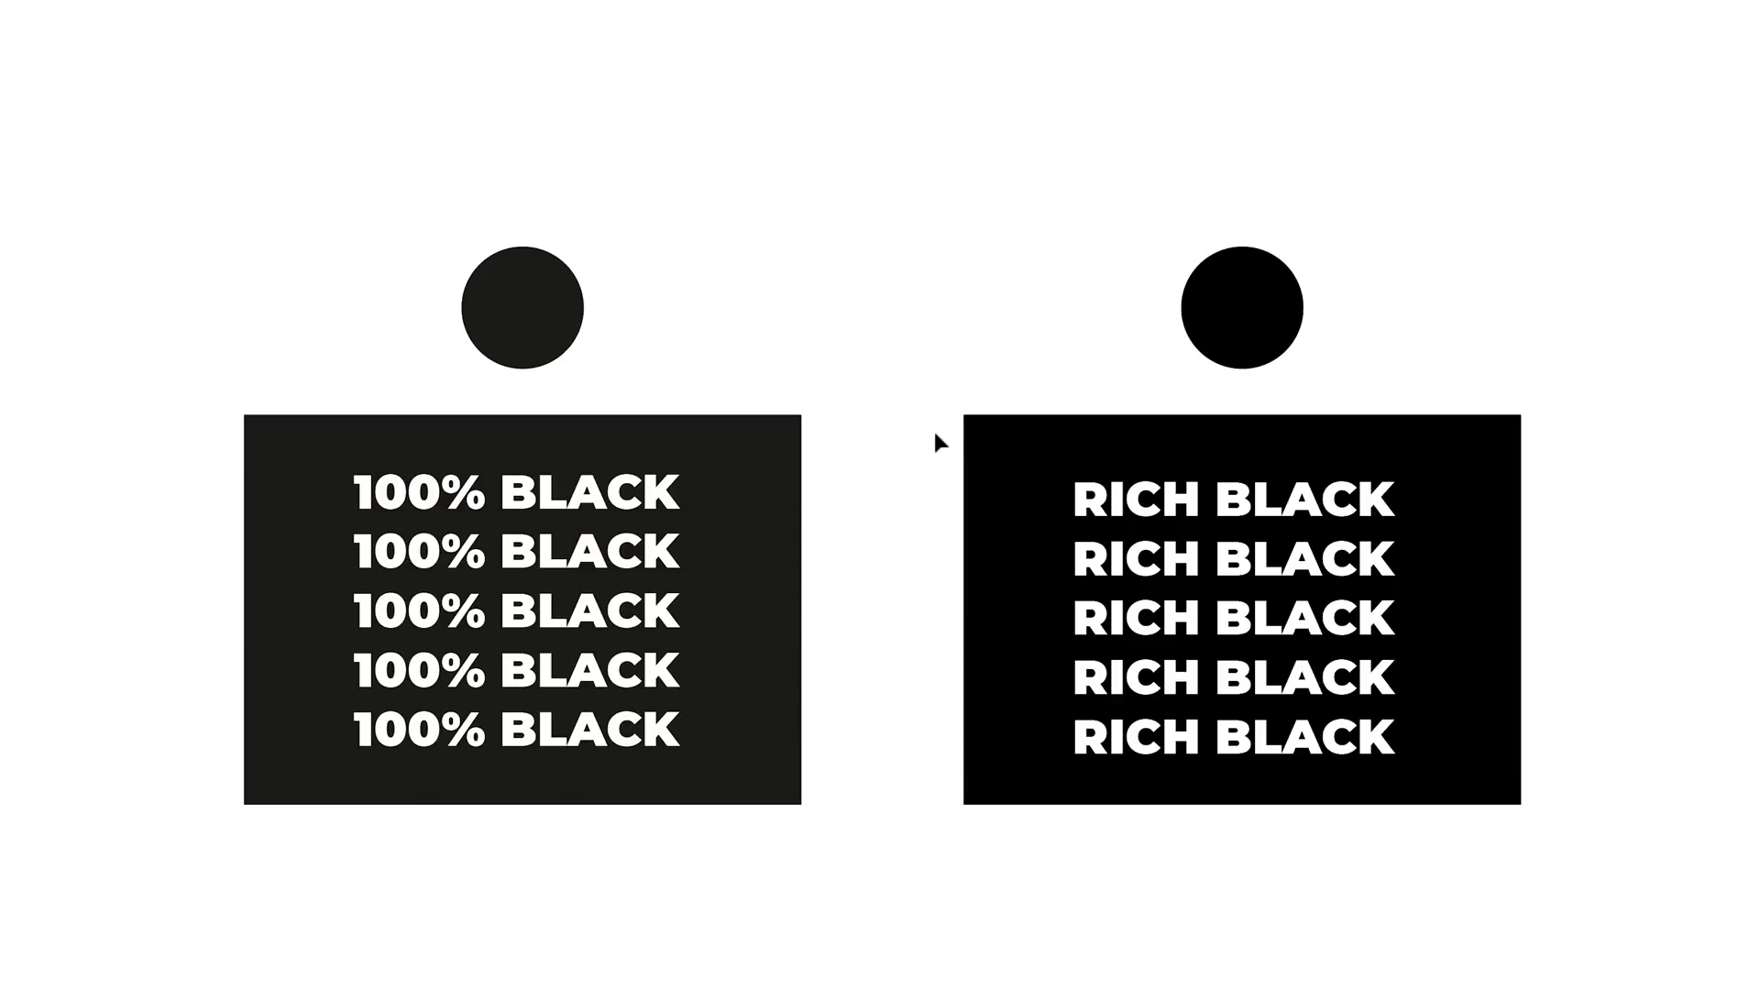
Inspect the 100% BLACK panel's fill colour without changing it
click(1202, 431)
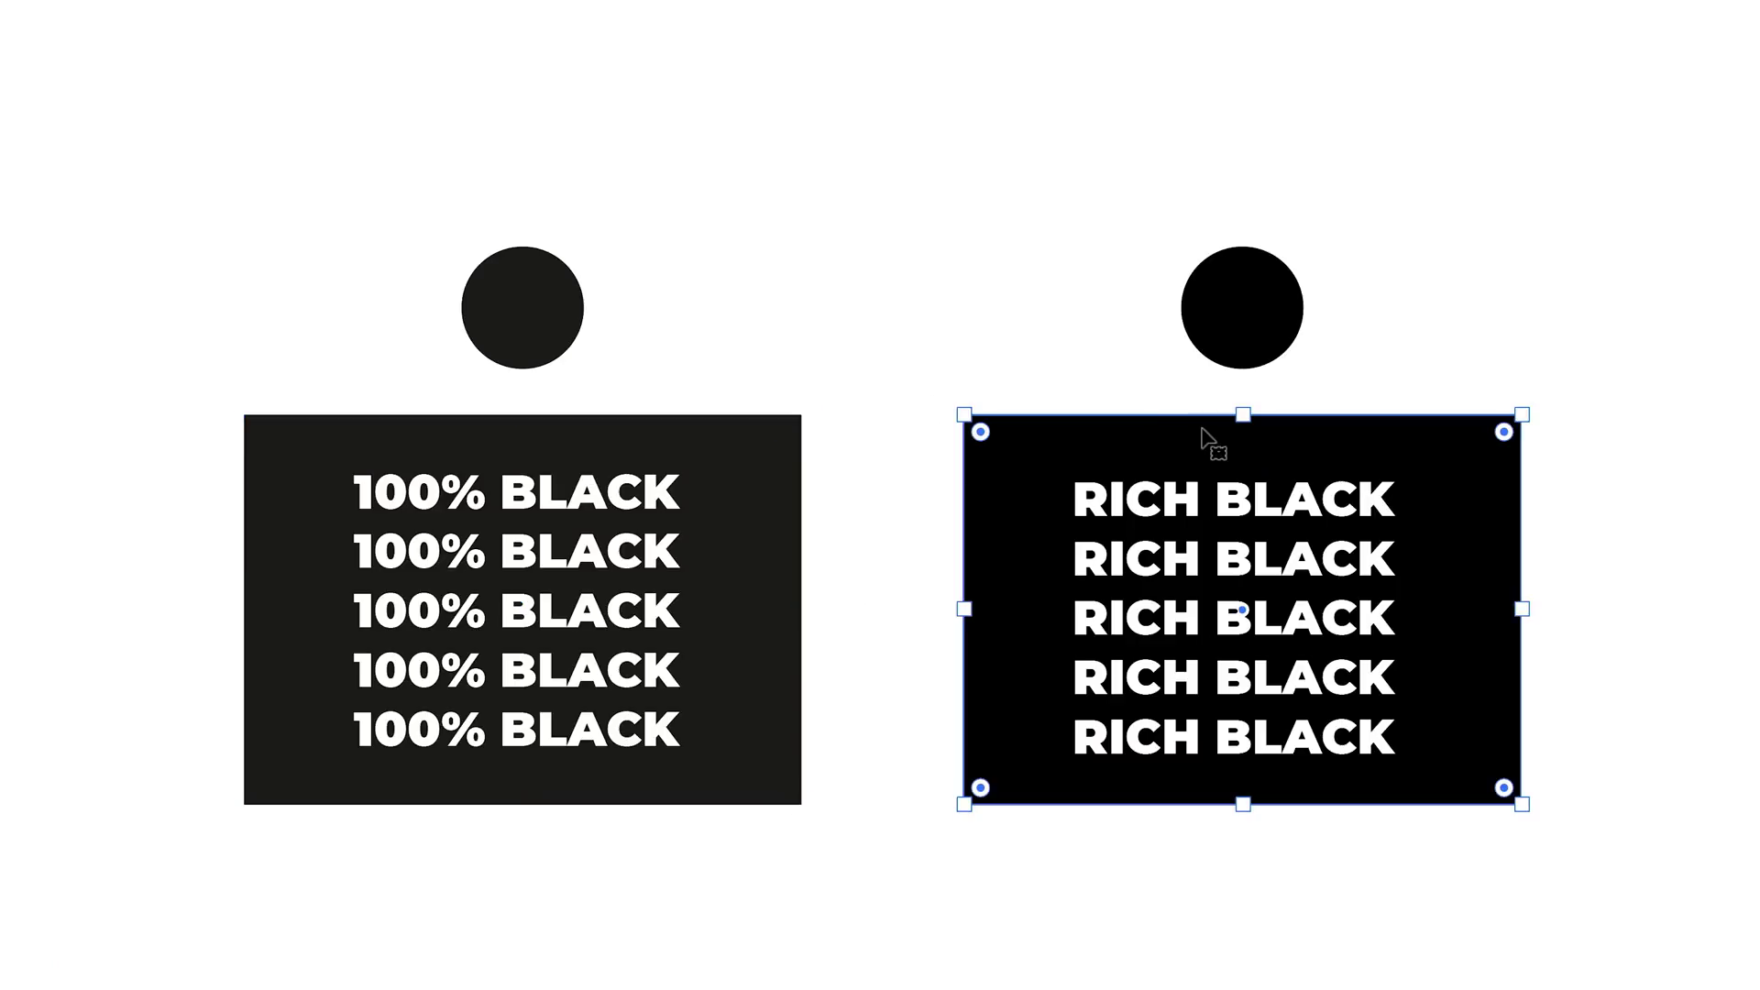
click(797, 422)
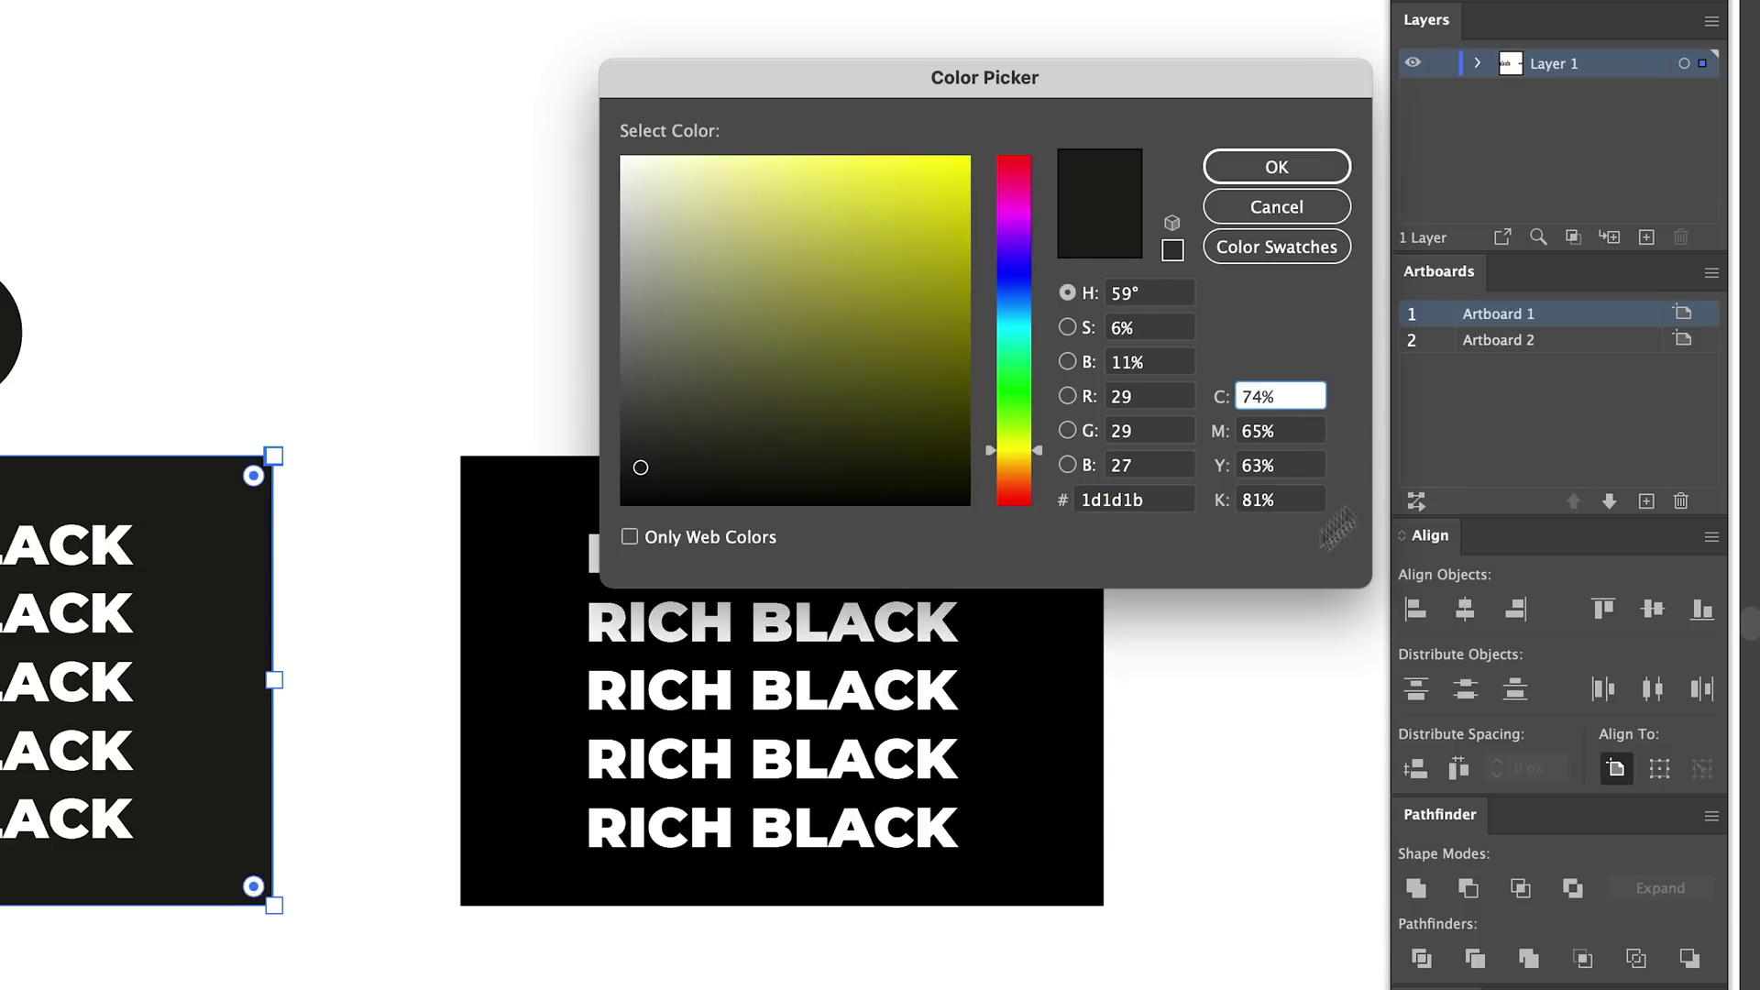
key(Escape)
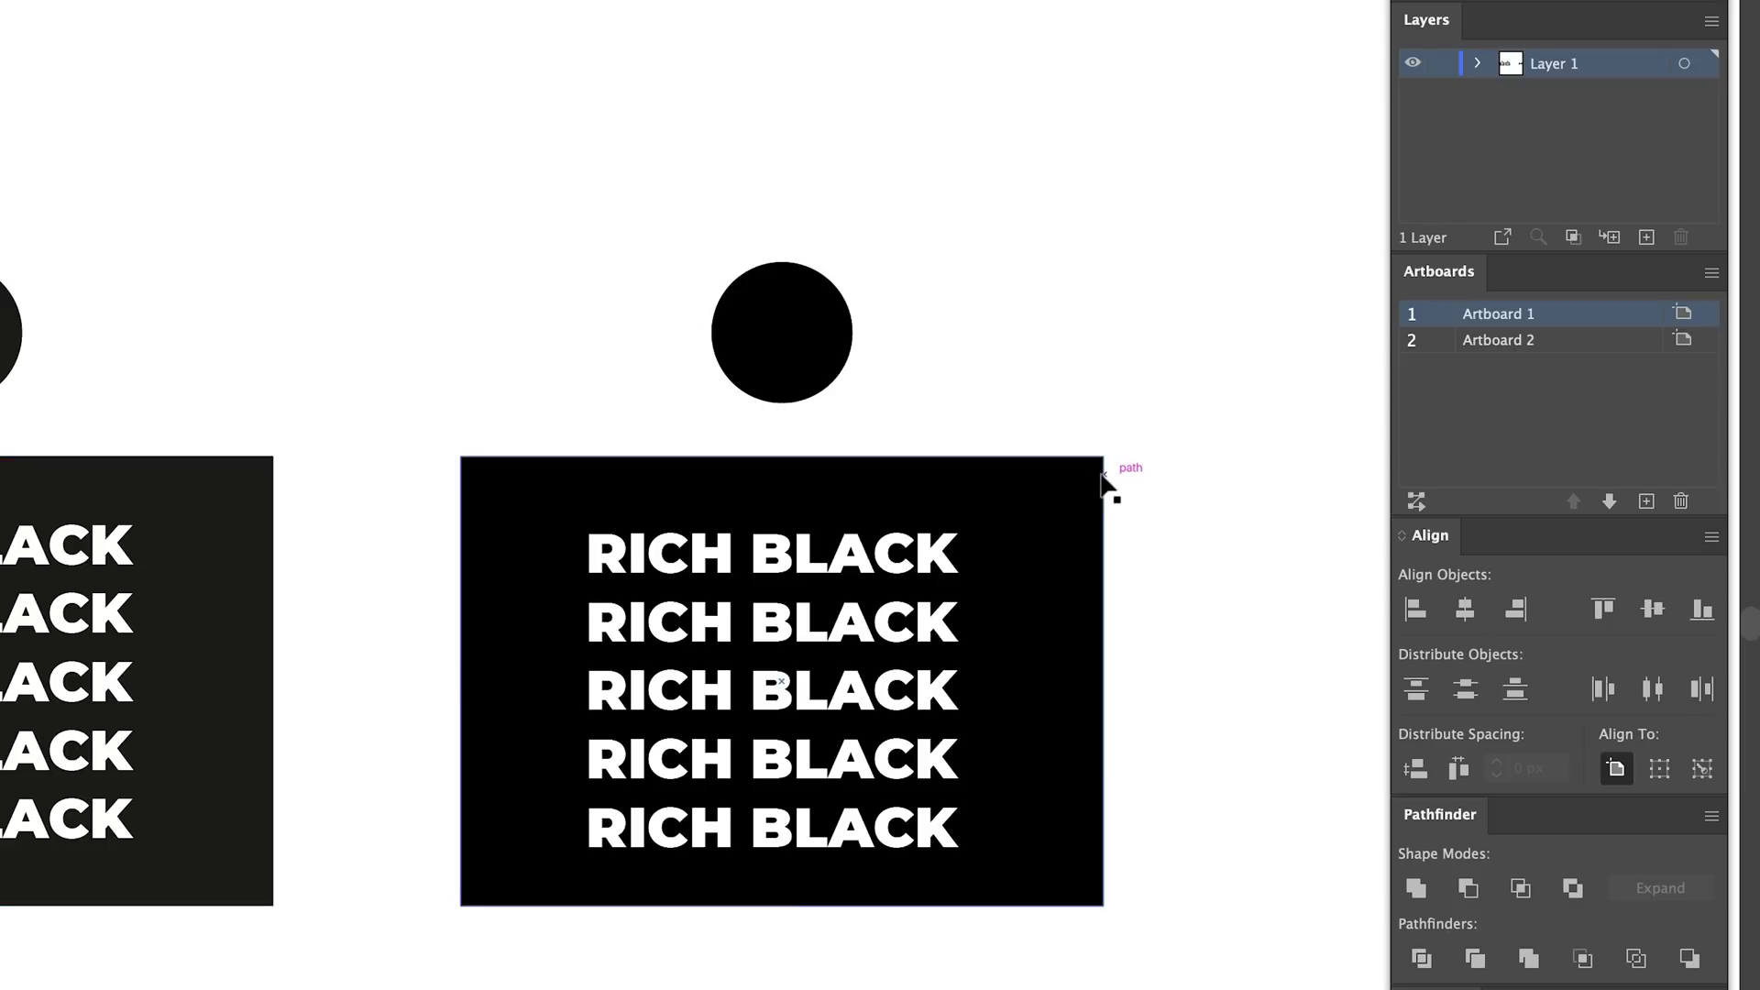
Refill the RICH BLACK rectangle with C 50, M 50, Y 50, K 97 rich black
click(1103, 477)
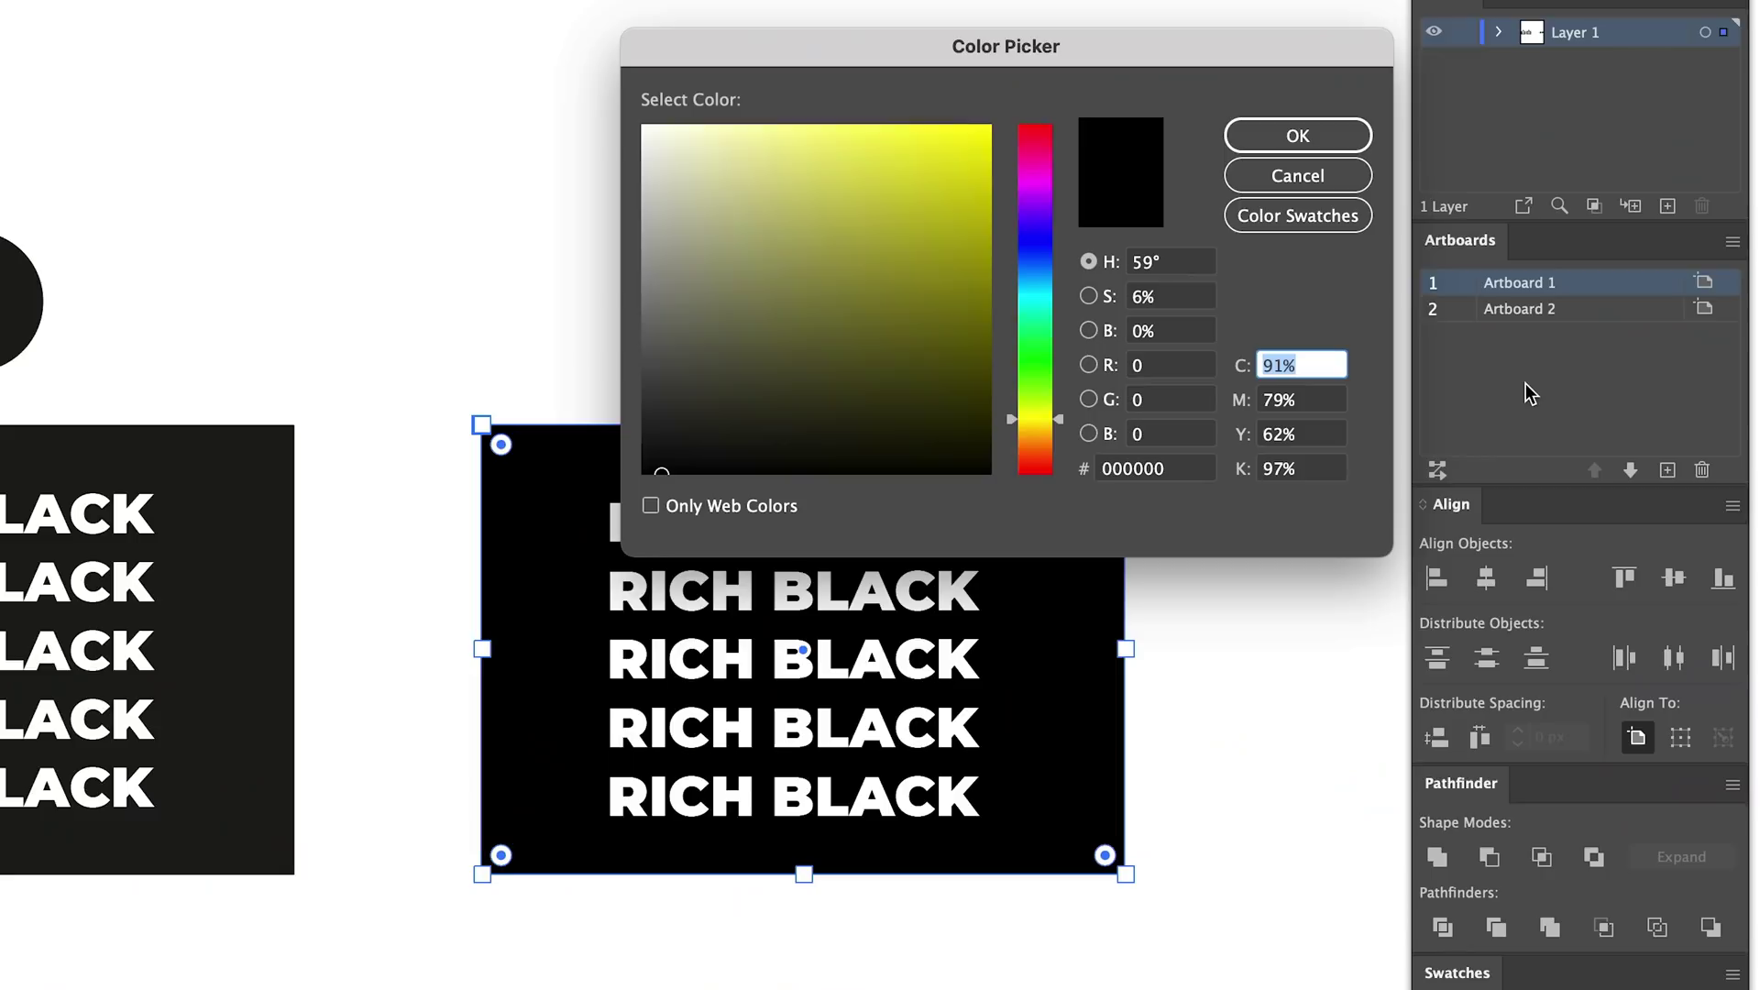
text(50)
key(Tab)
text(50)
key(Tab)
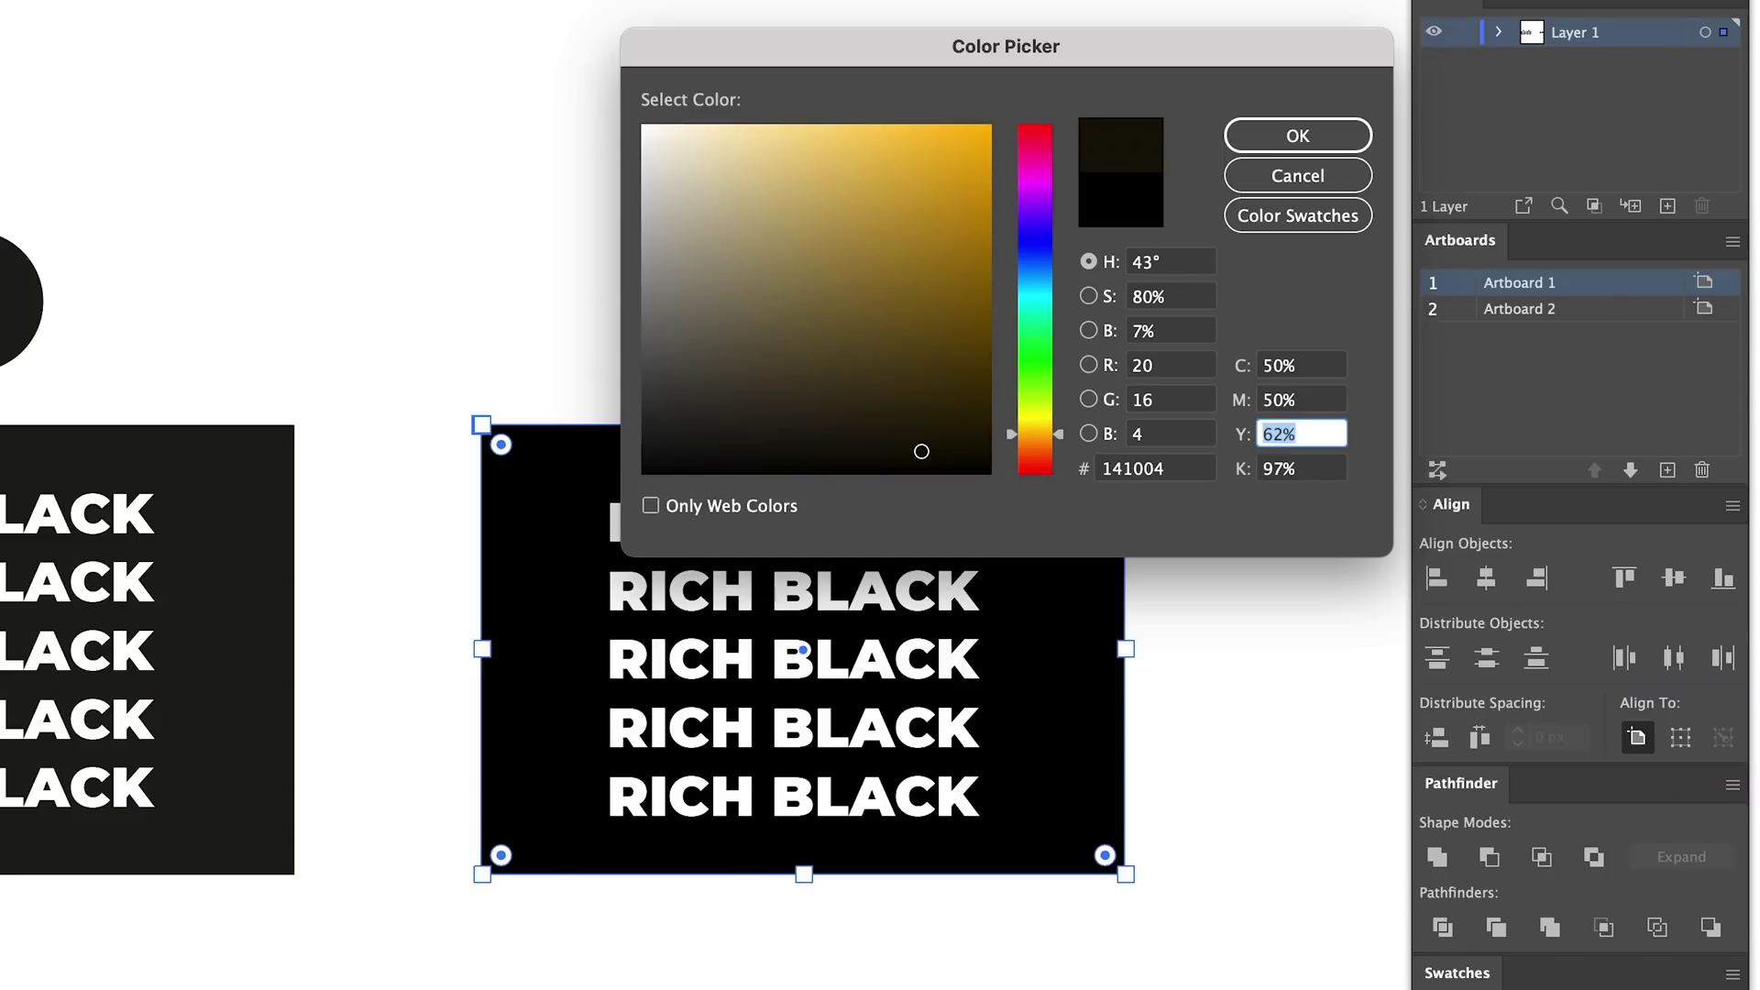
key(Tab)
key(Return)
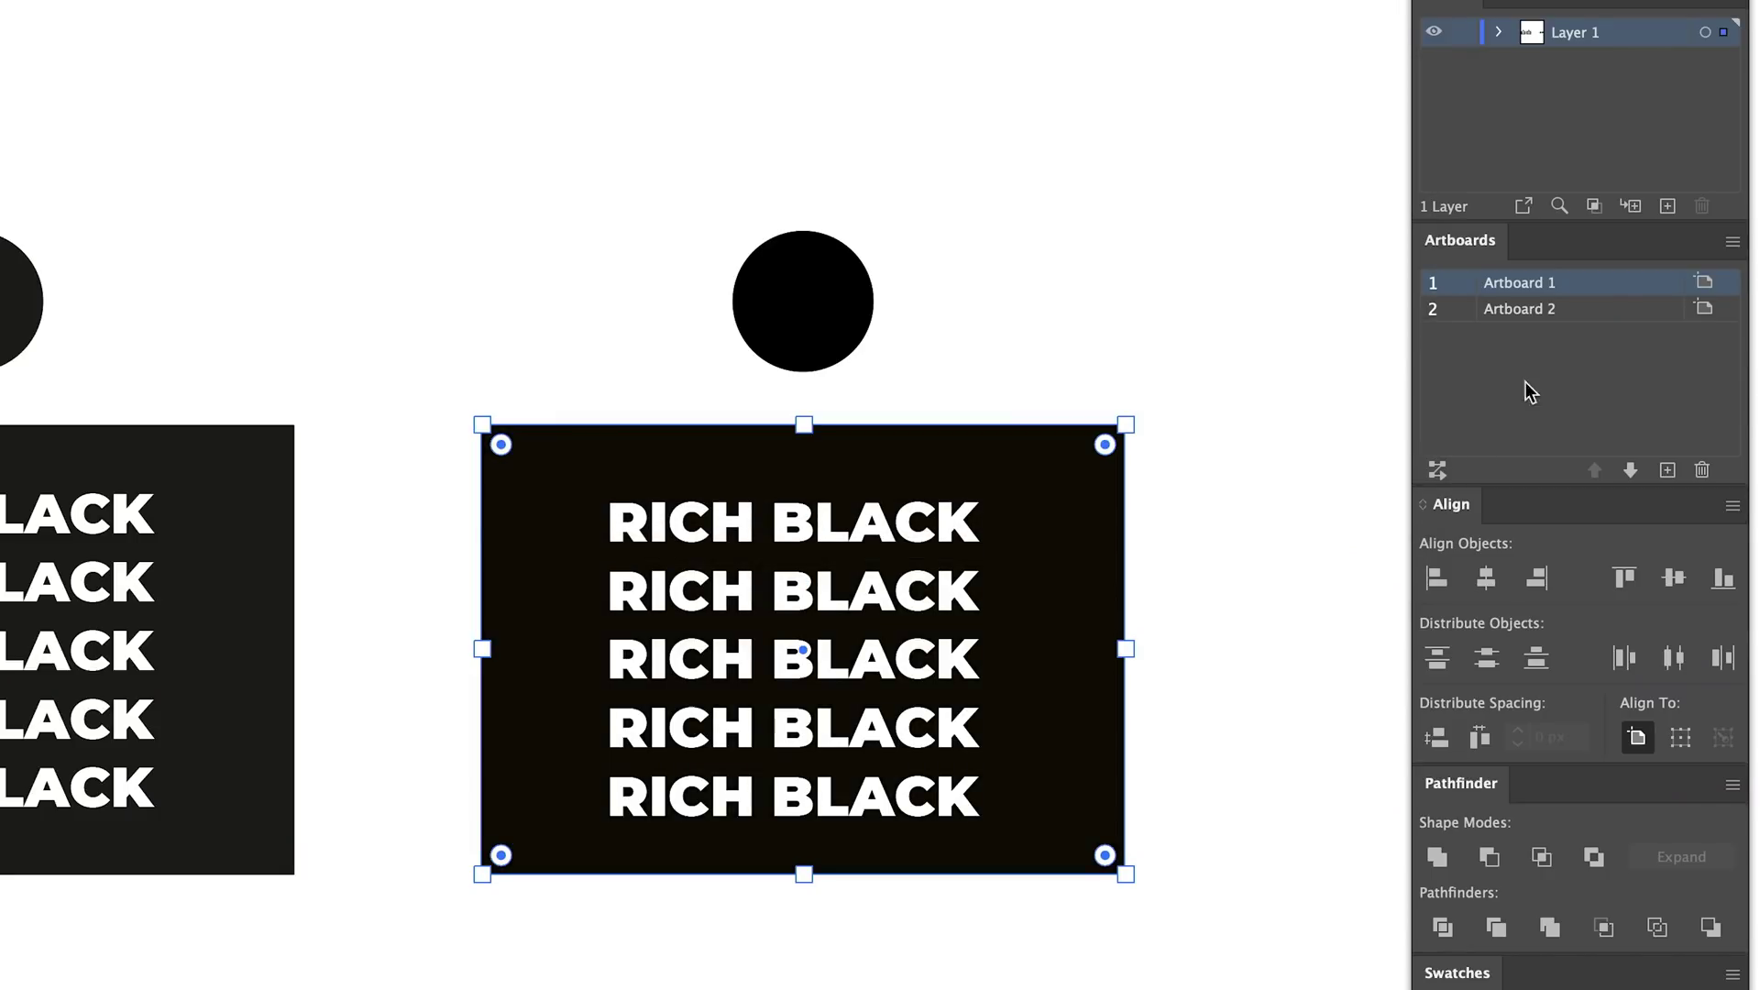
click(1189, 314)
click(1111, 424)
click(1169, 378)
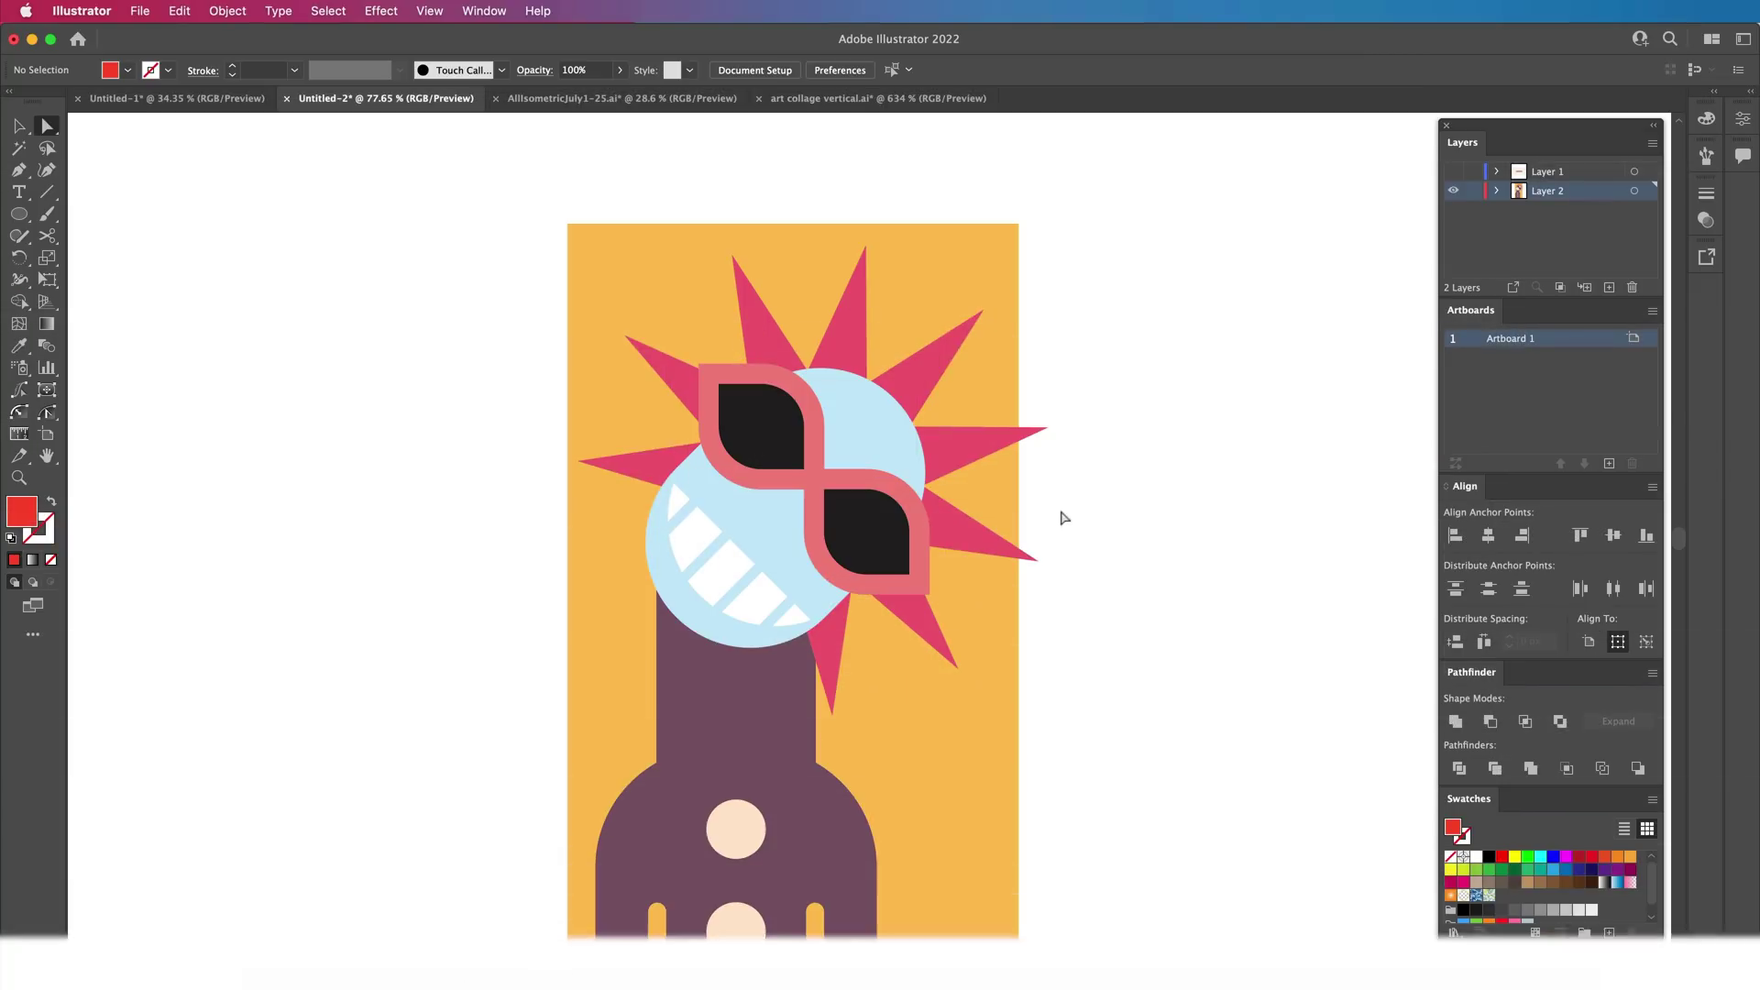
drag(1098, 374, 813, 472)
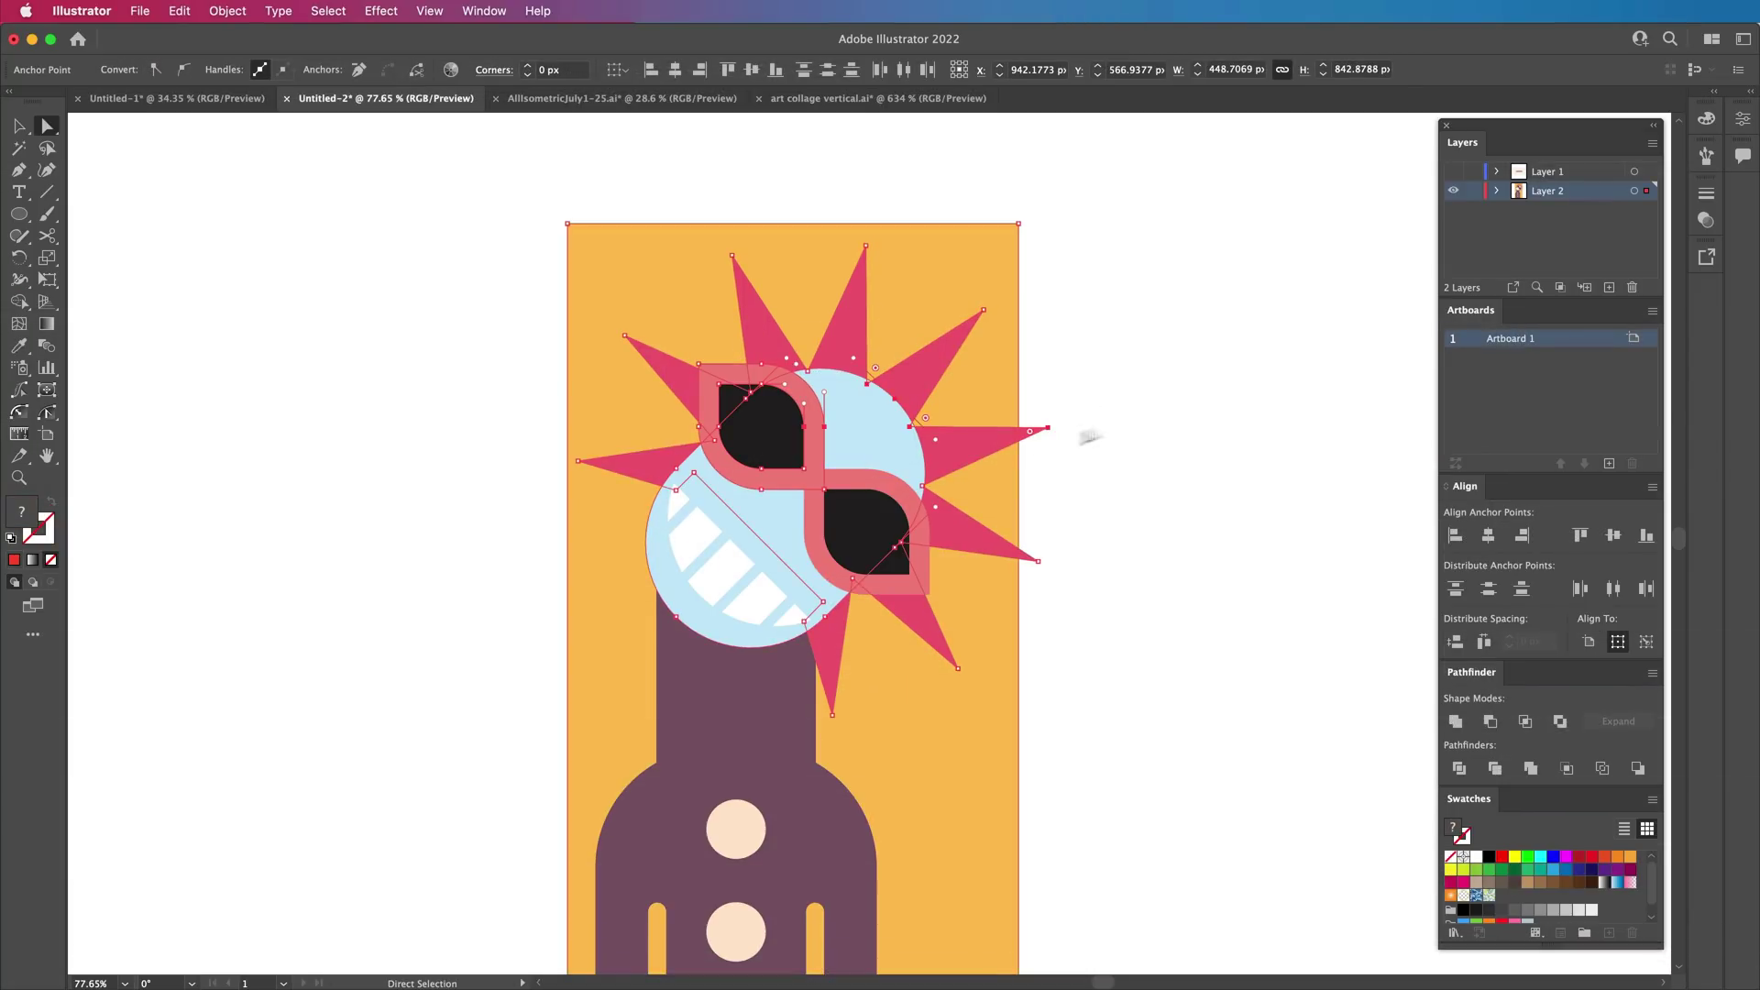
click(1050, 429)
scroll(1064, 440, up, 6)
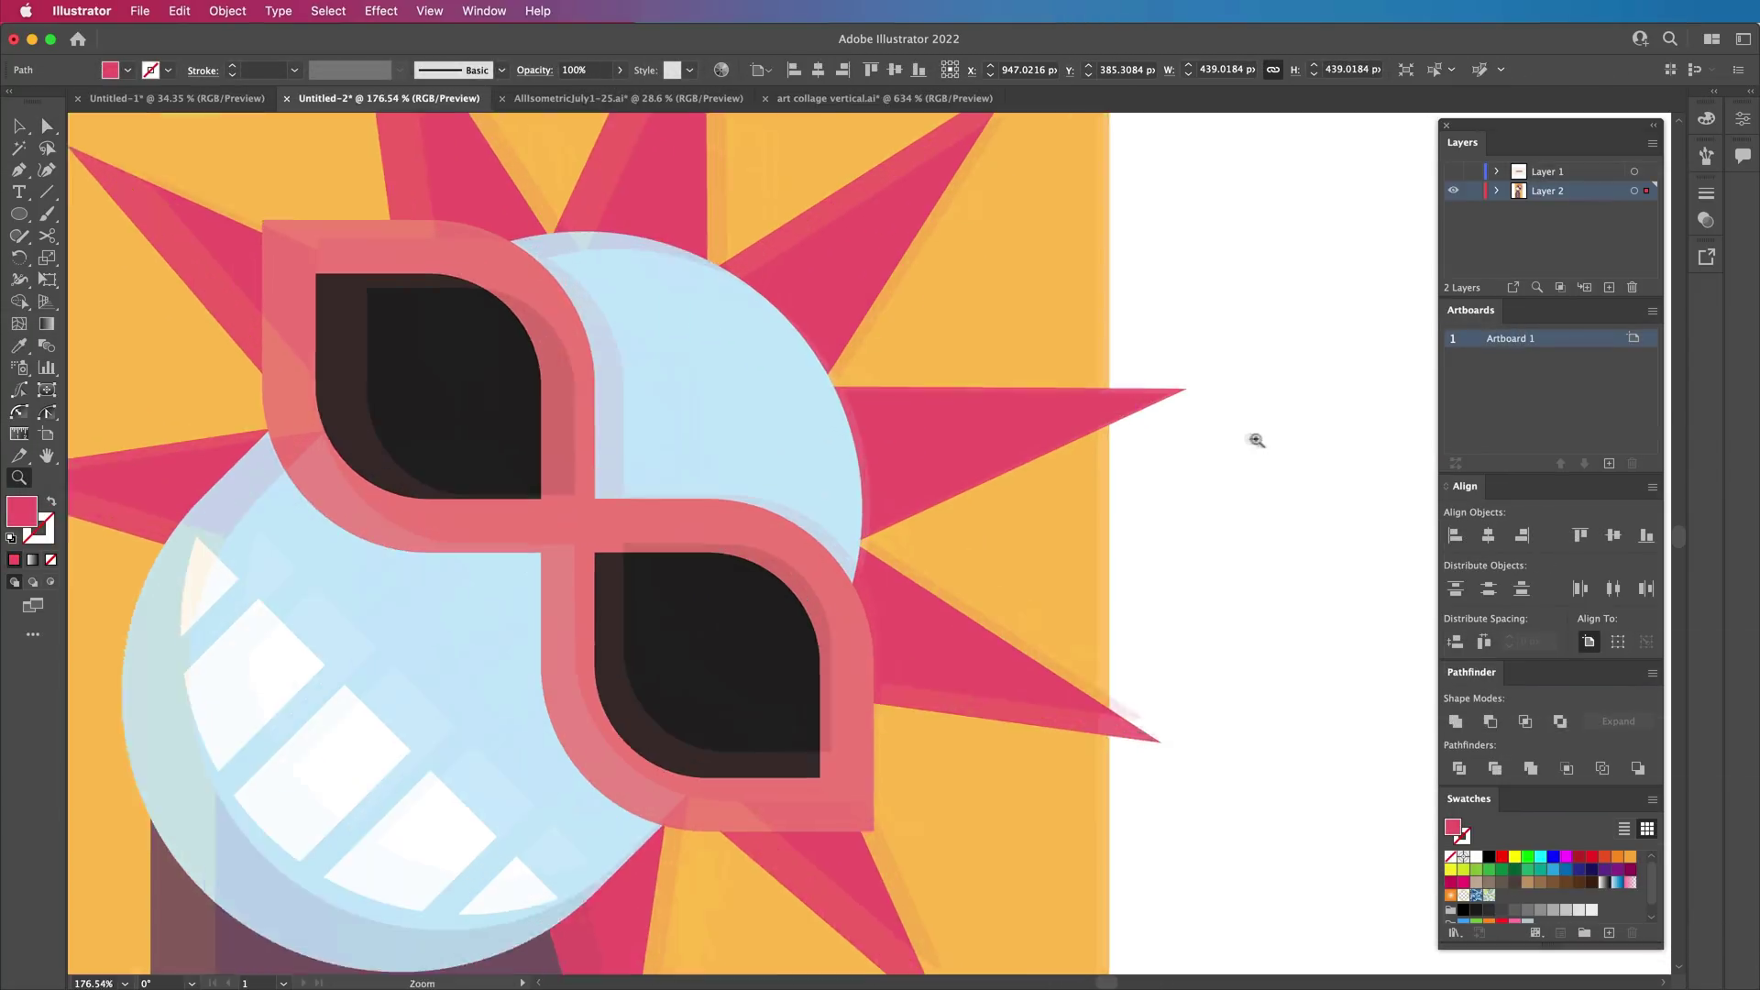
click(1204, 383)
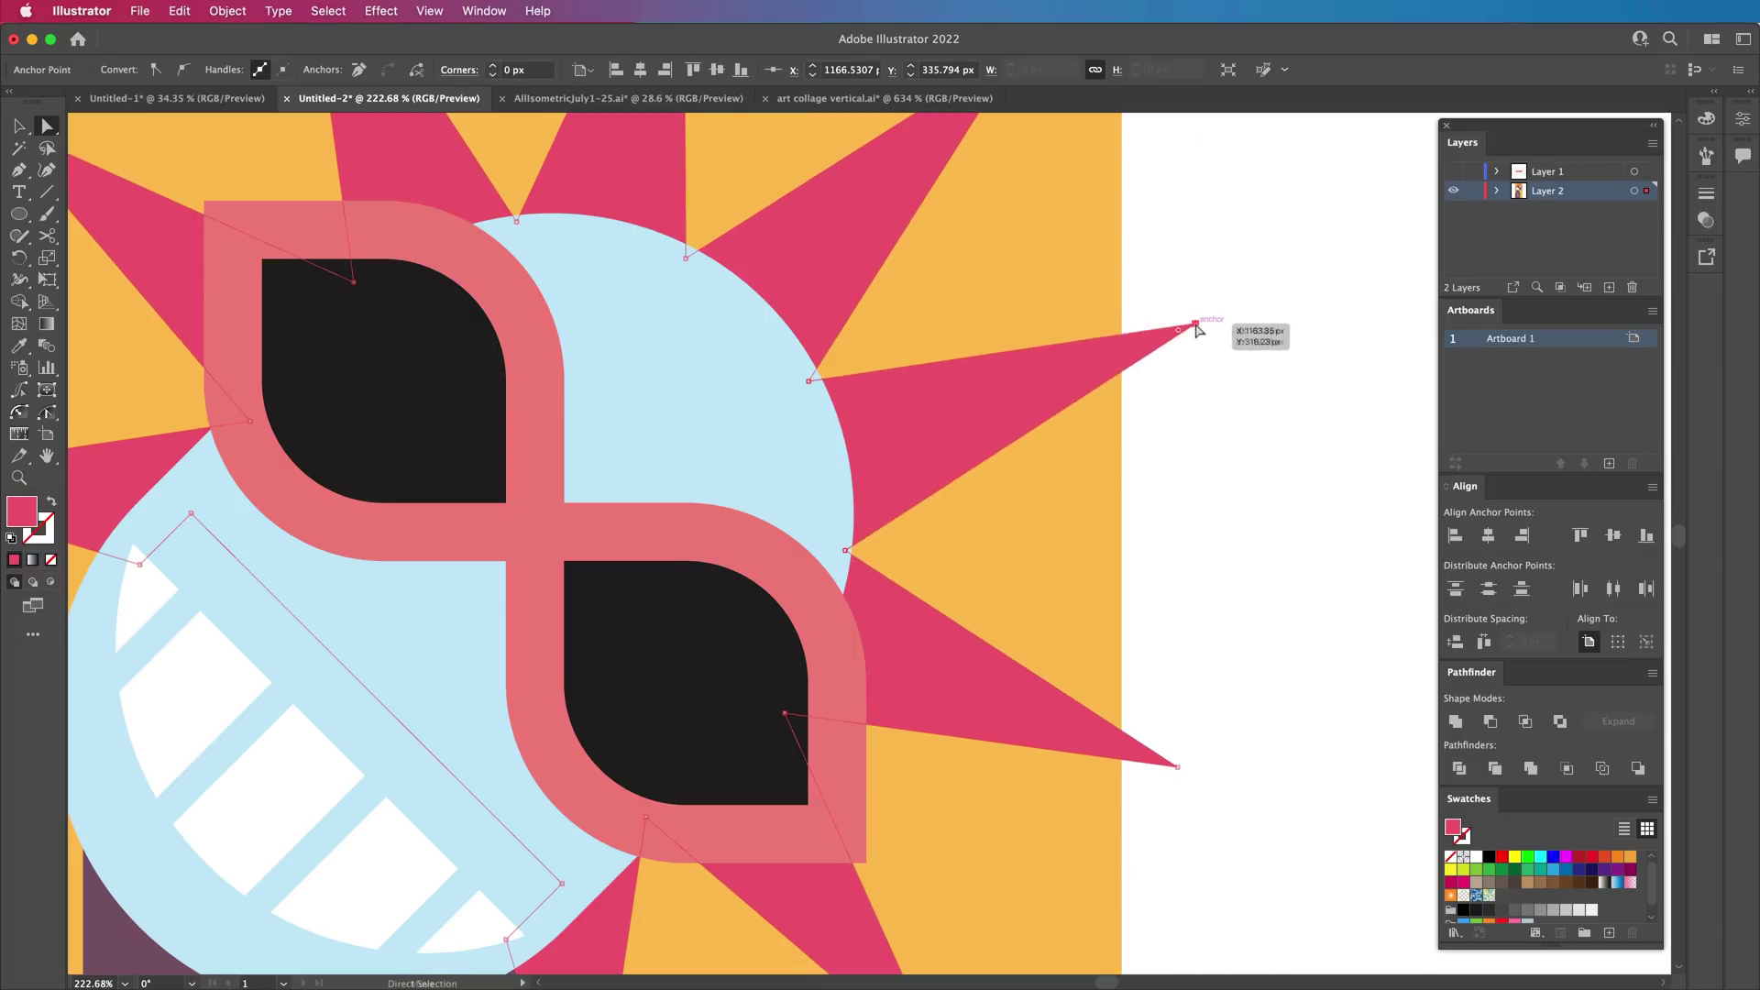
click(1270, 413)
scroll(1192, 408, down, 7)
key(super+a)
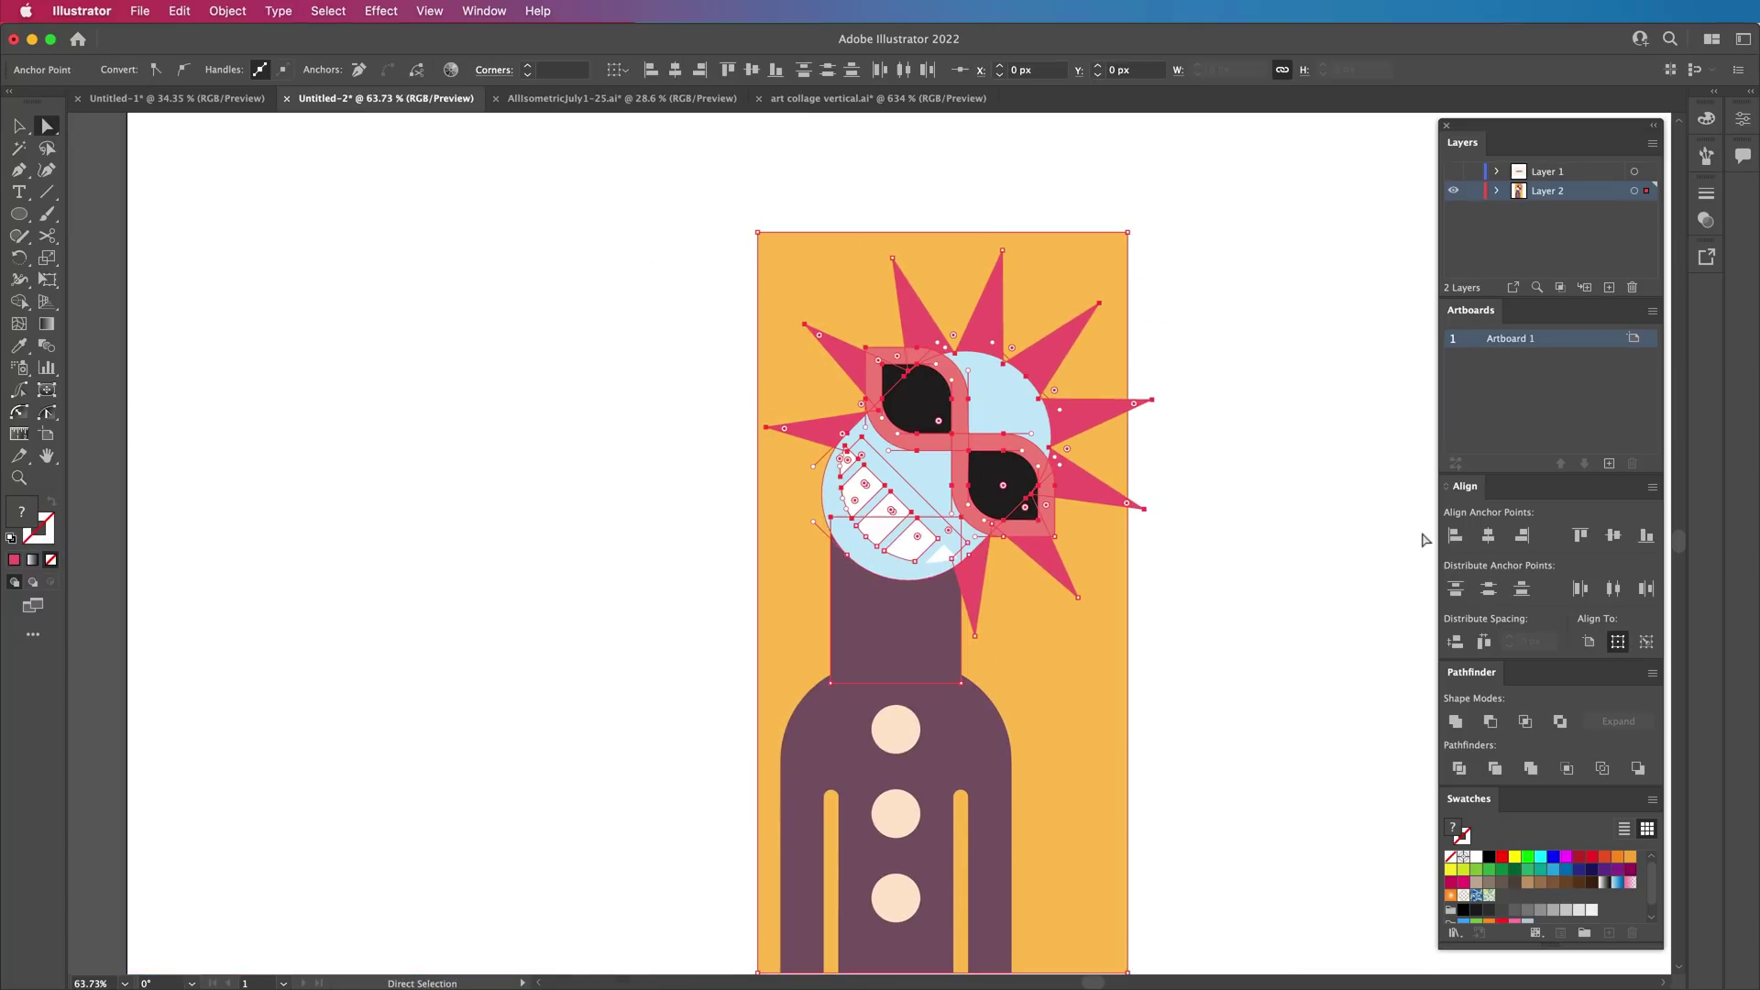
scroll(1036, 238, up, 3)
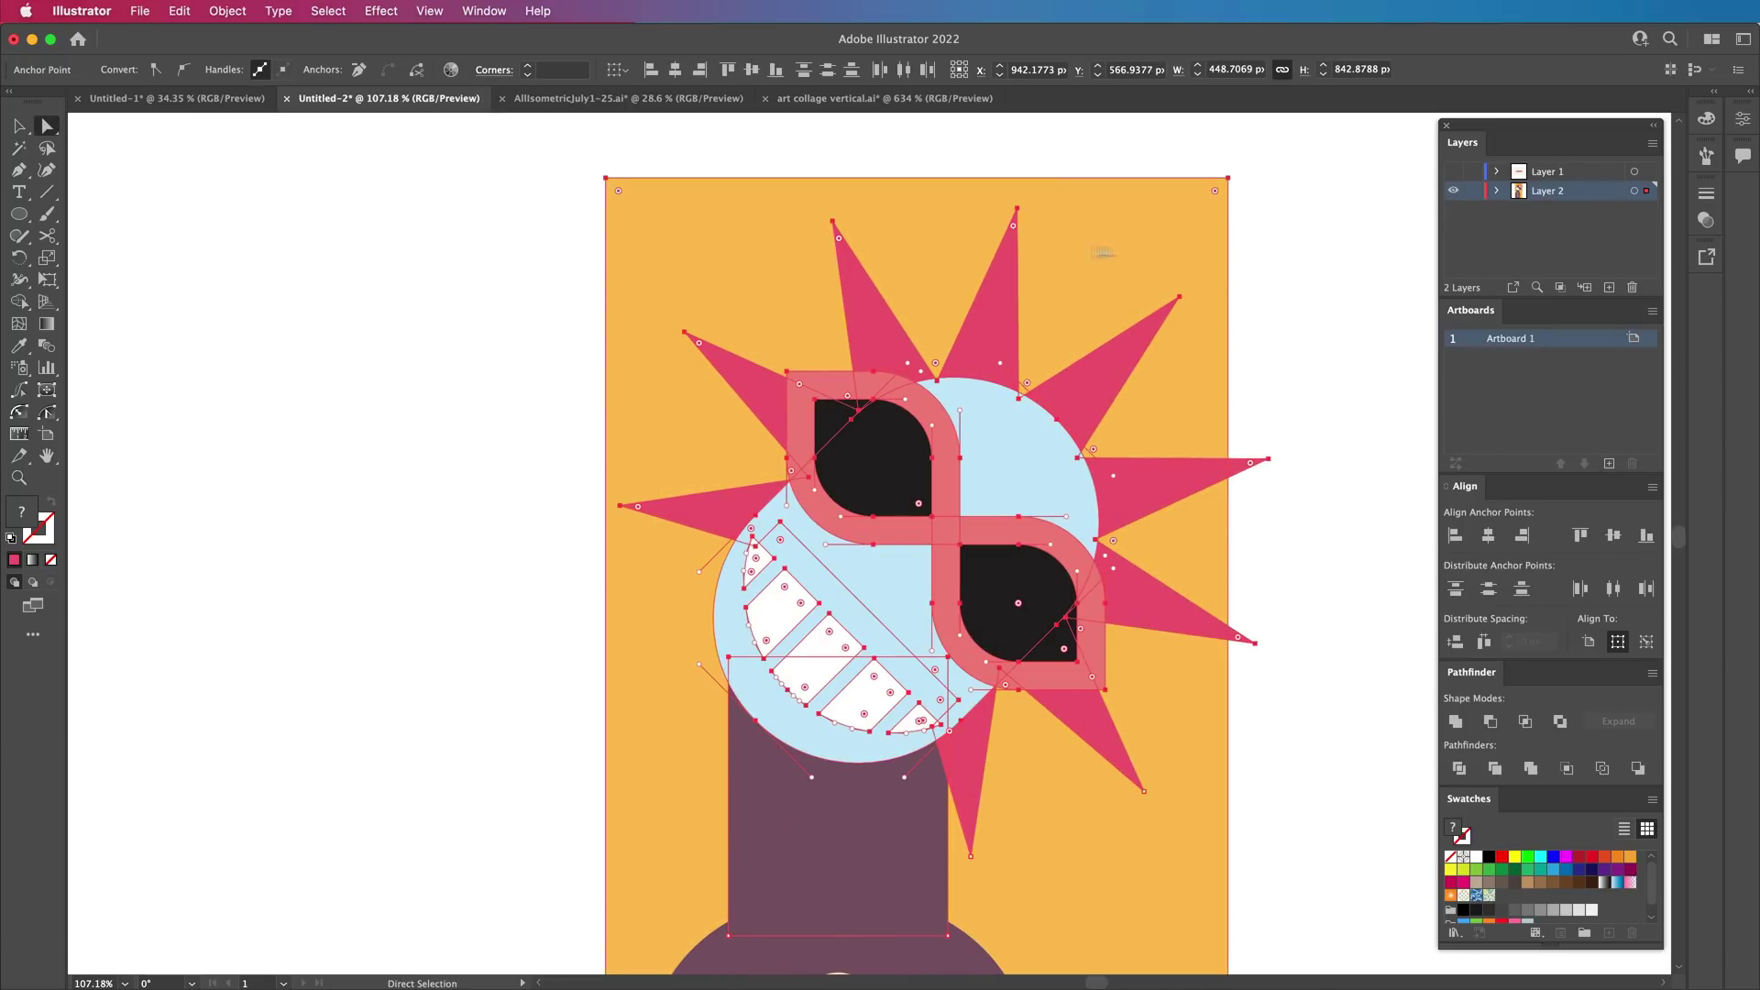
key(v)
key(super+shift+a)
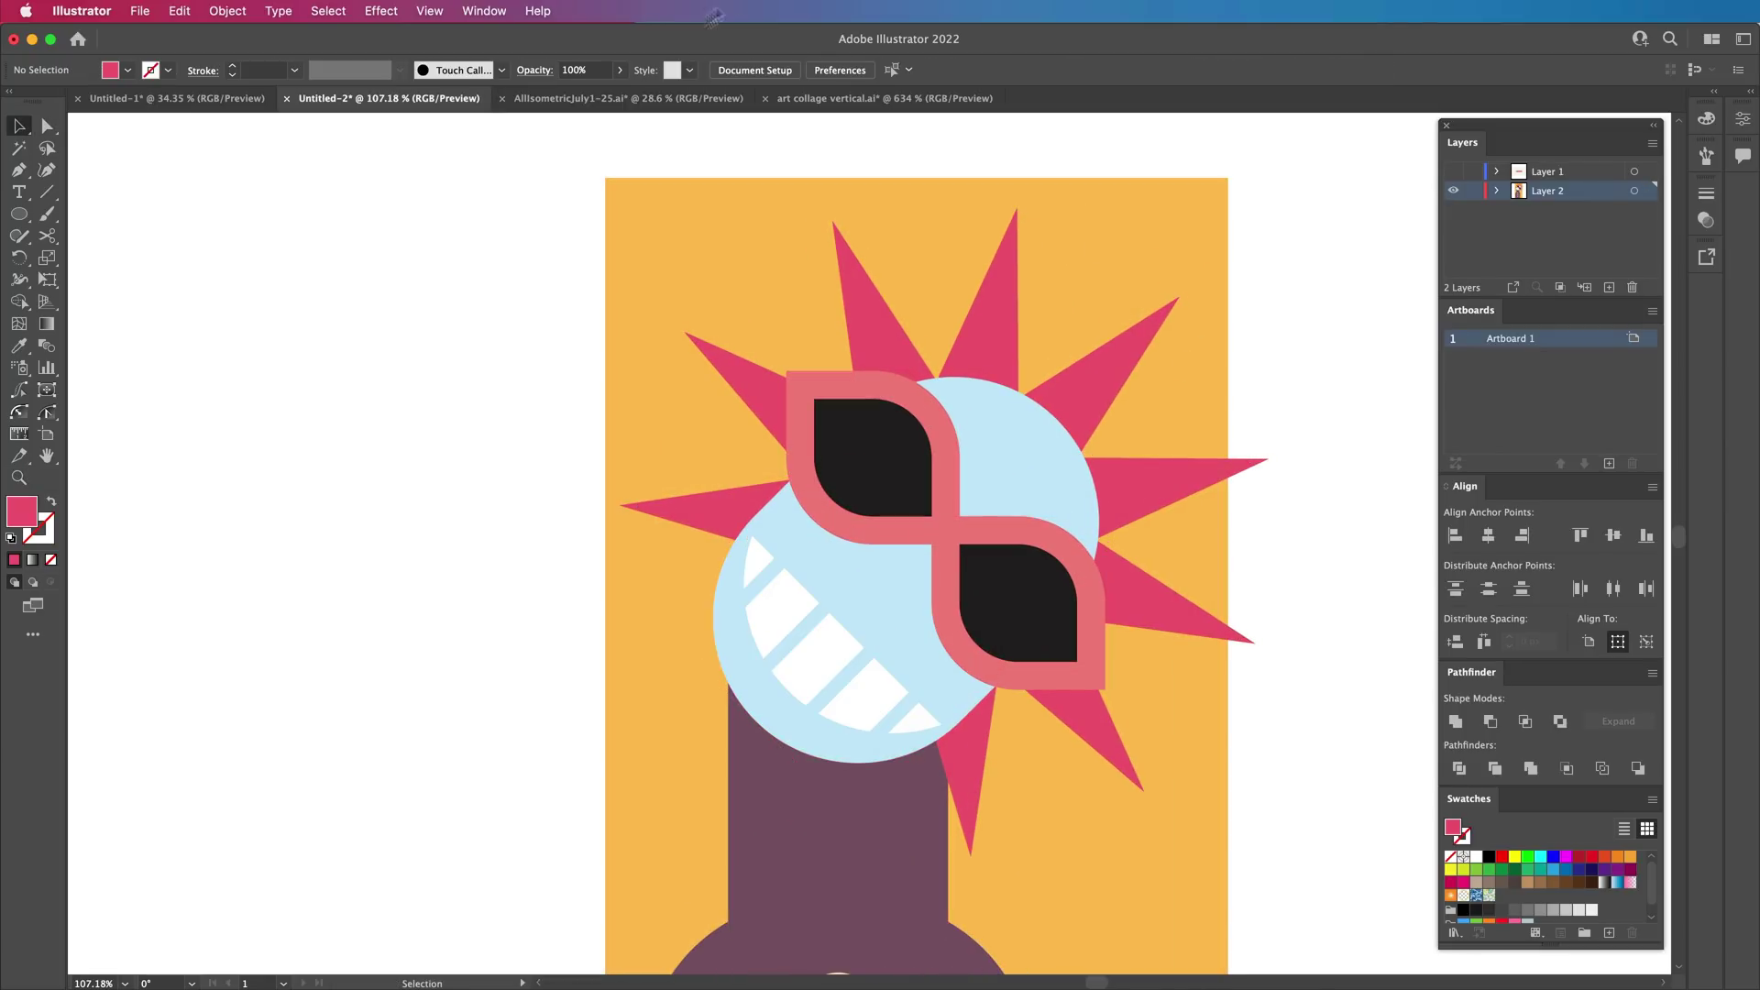
Set the anchor point Size to Max in Selection & Anchor Display preferences
click(836, 70)
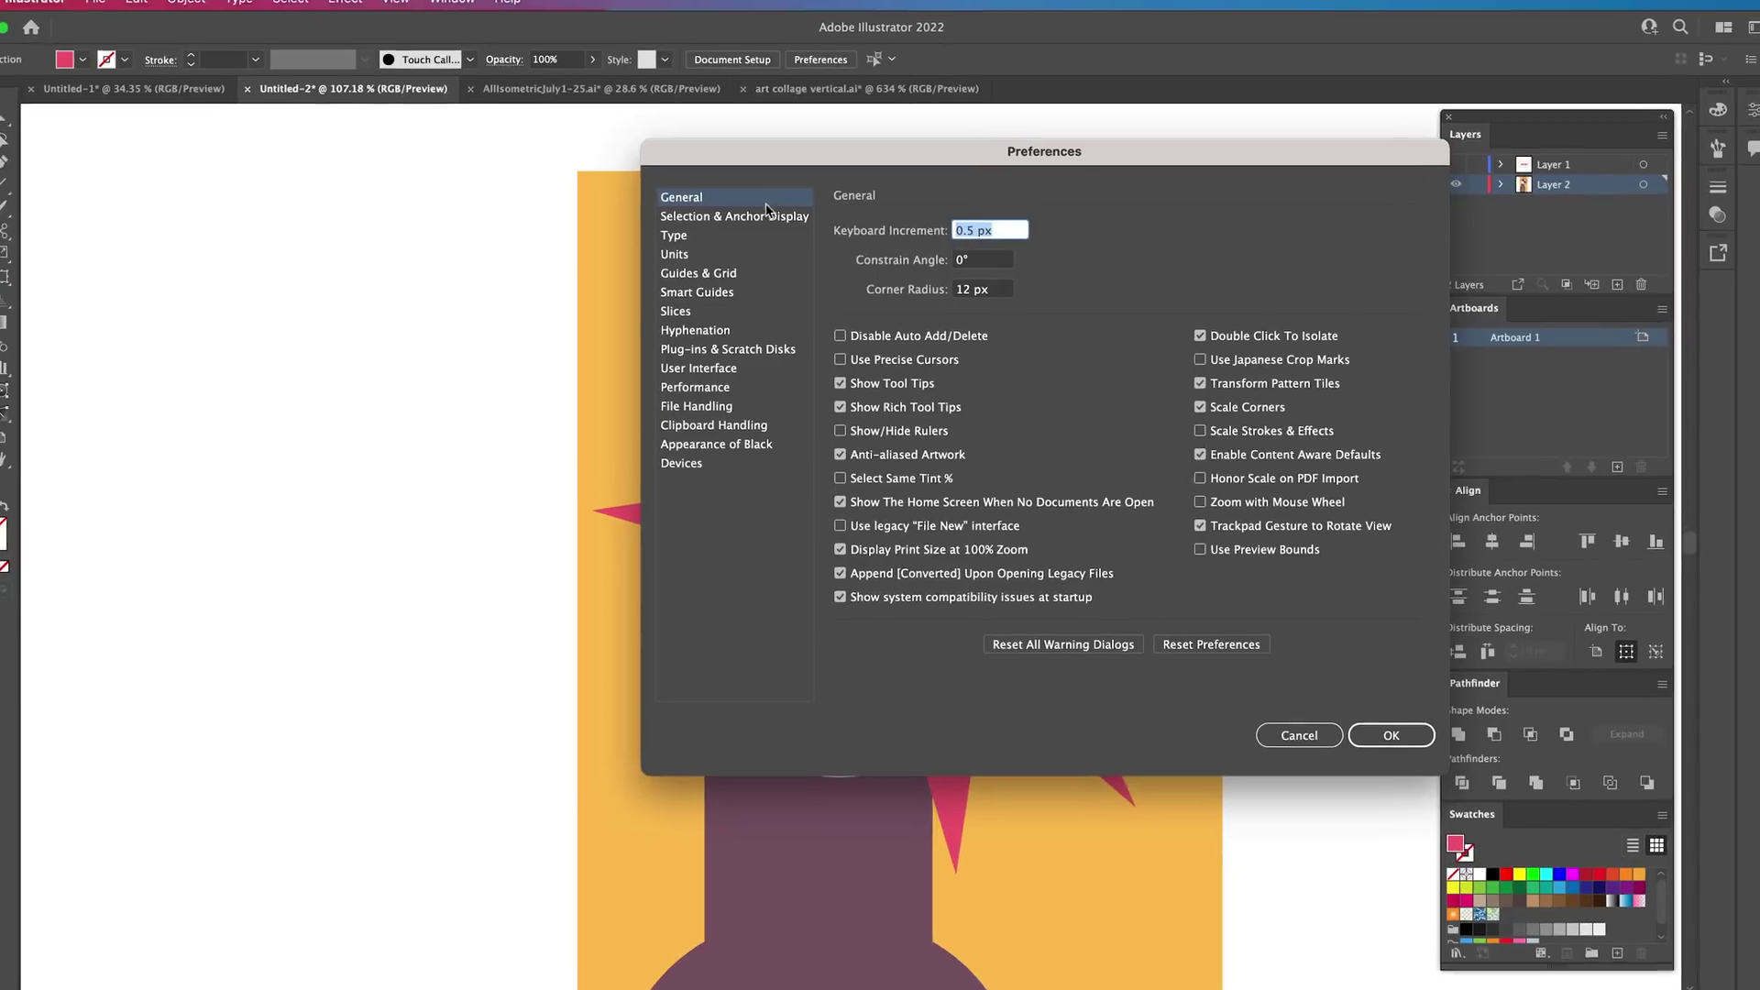
click(756, 221)
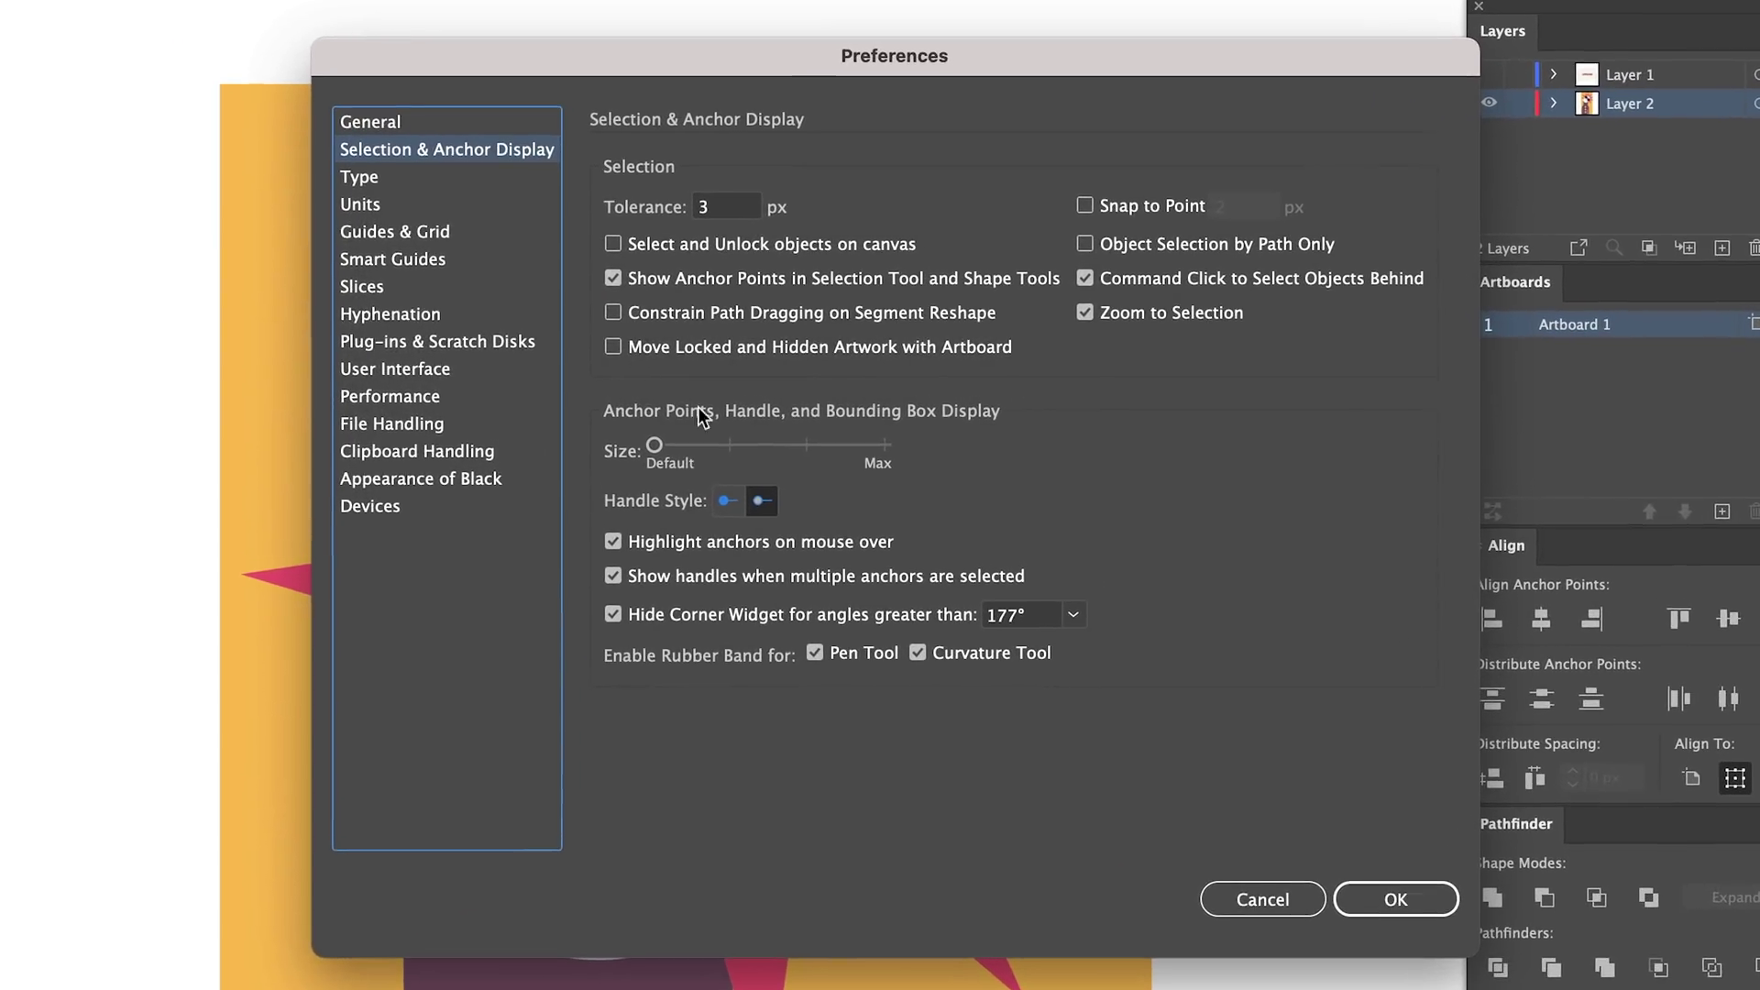
click(756, 438)
drag(695, 450, 837, 451)
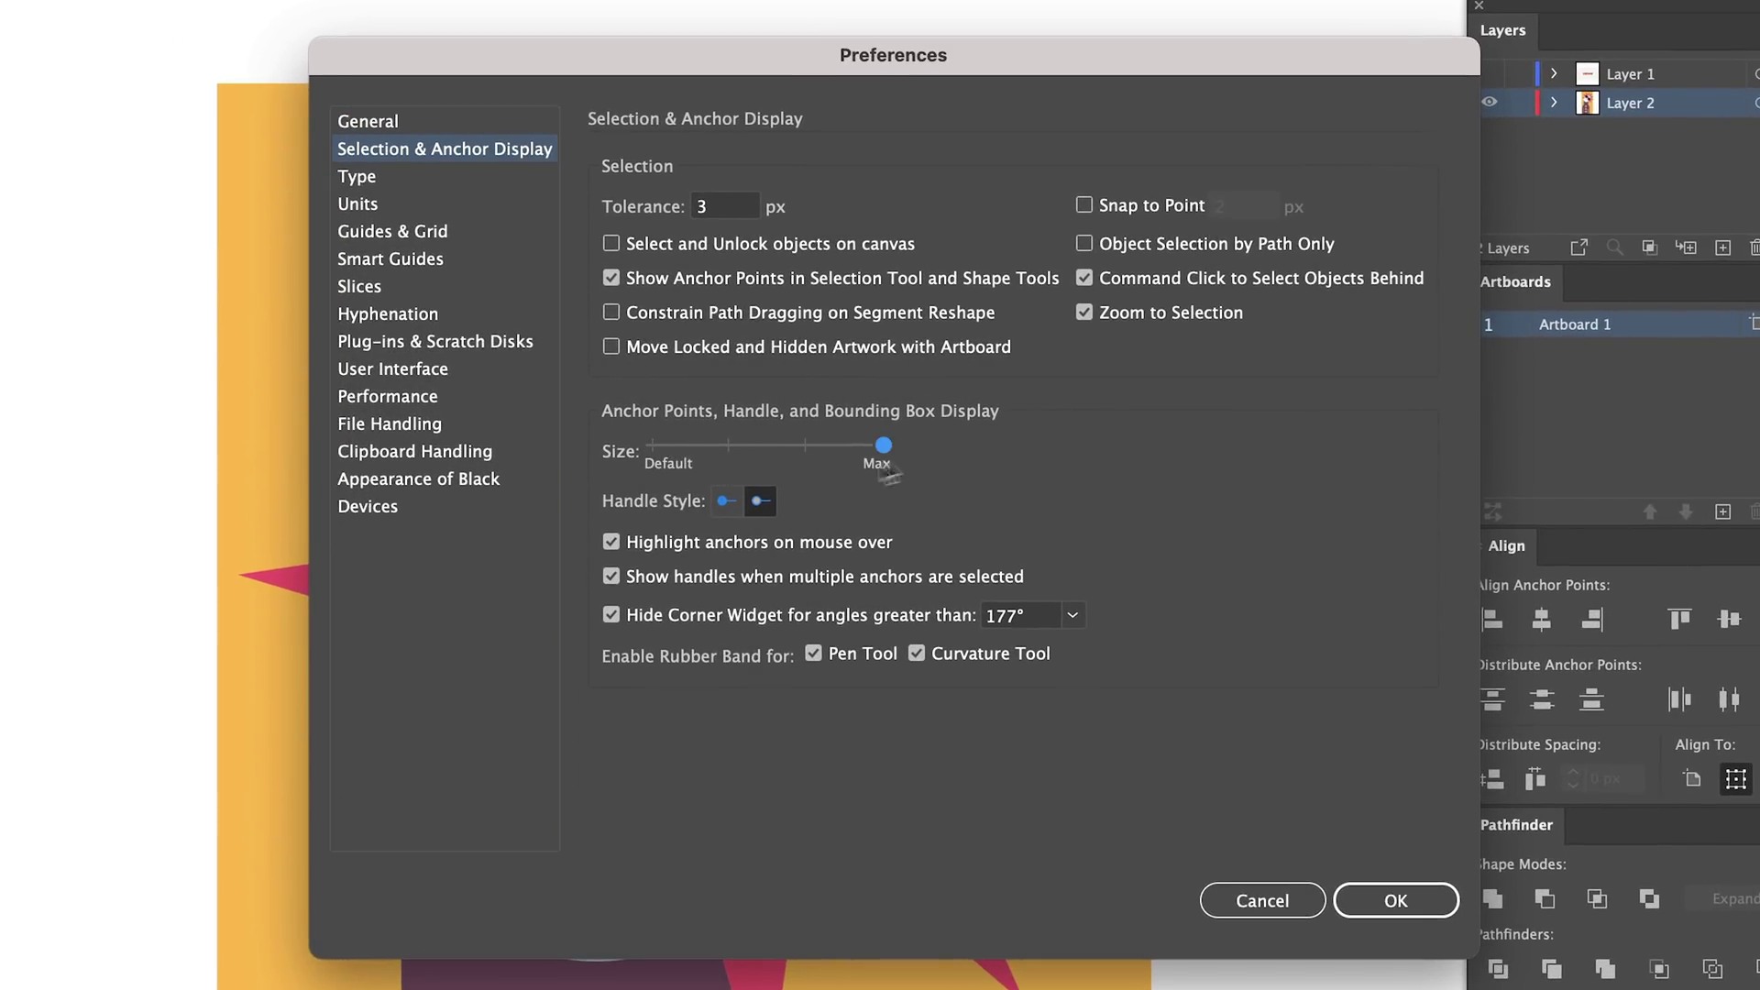
click(758, 501)
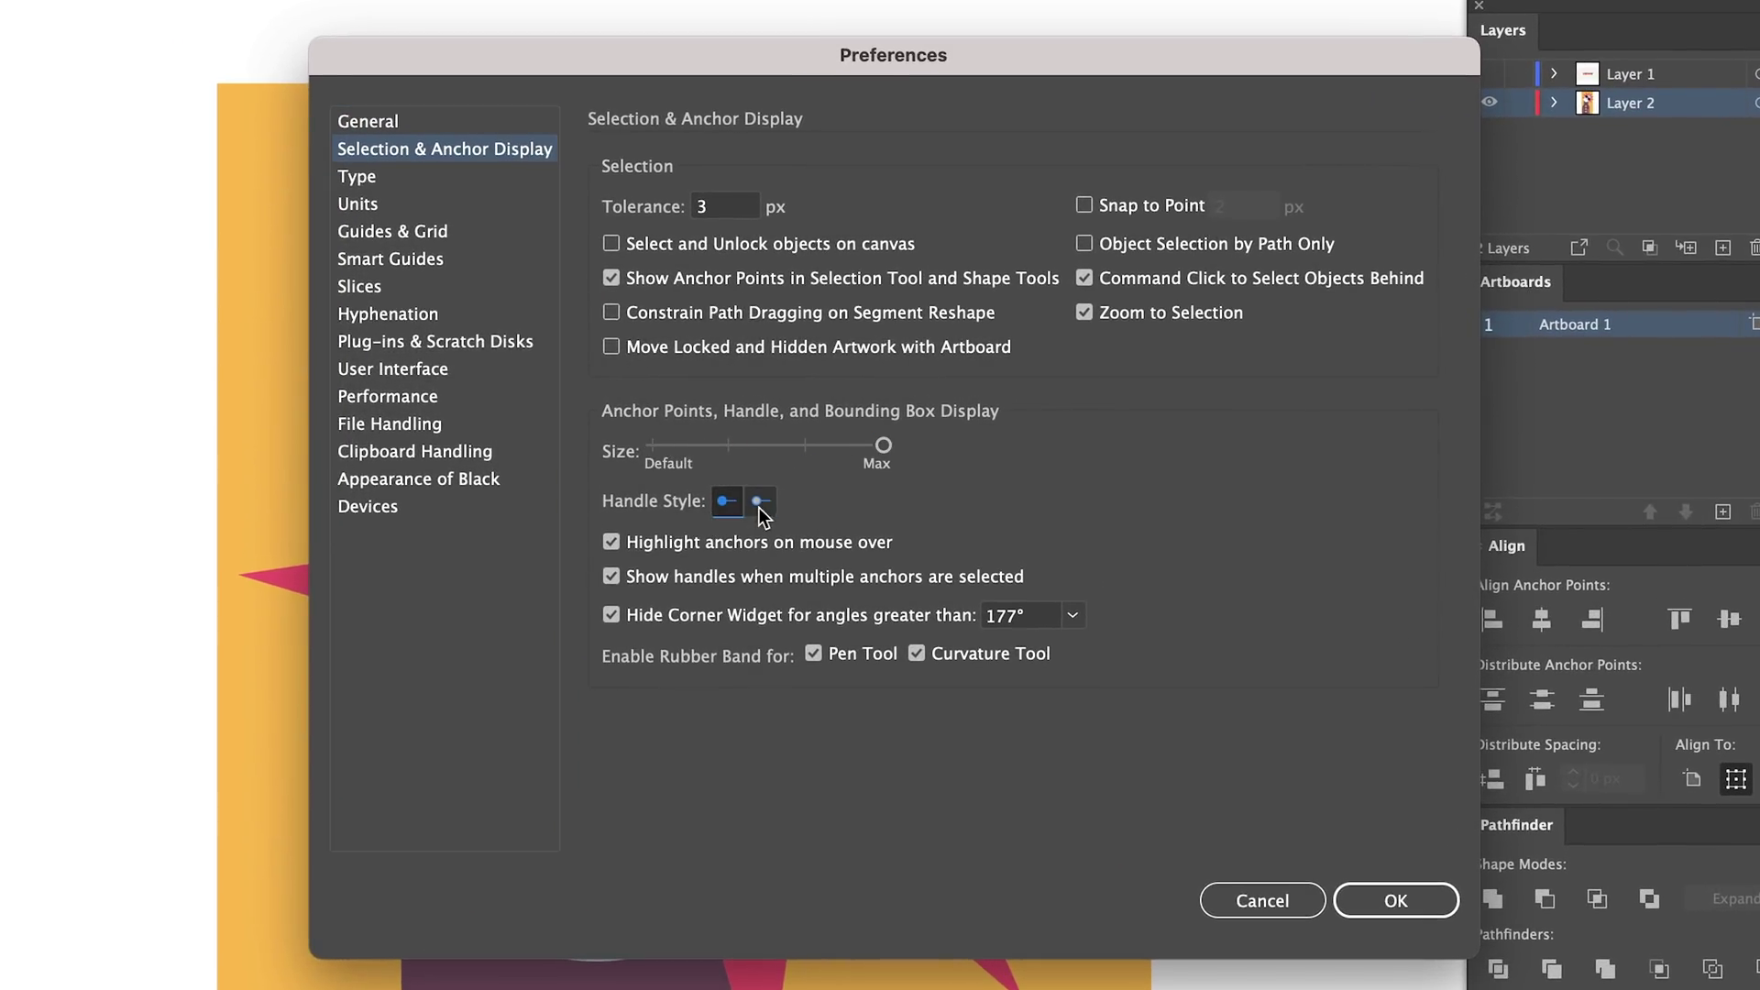
click(1396, 901)
Select the star's tip and inner anchors to test the larger anchor display, then deselect
scroll(1170, 515, right, 2)
click(1022, 761)
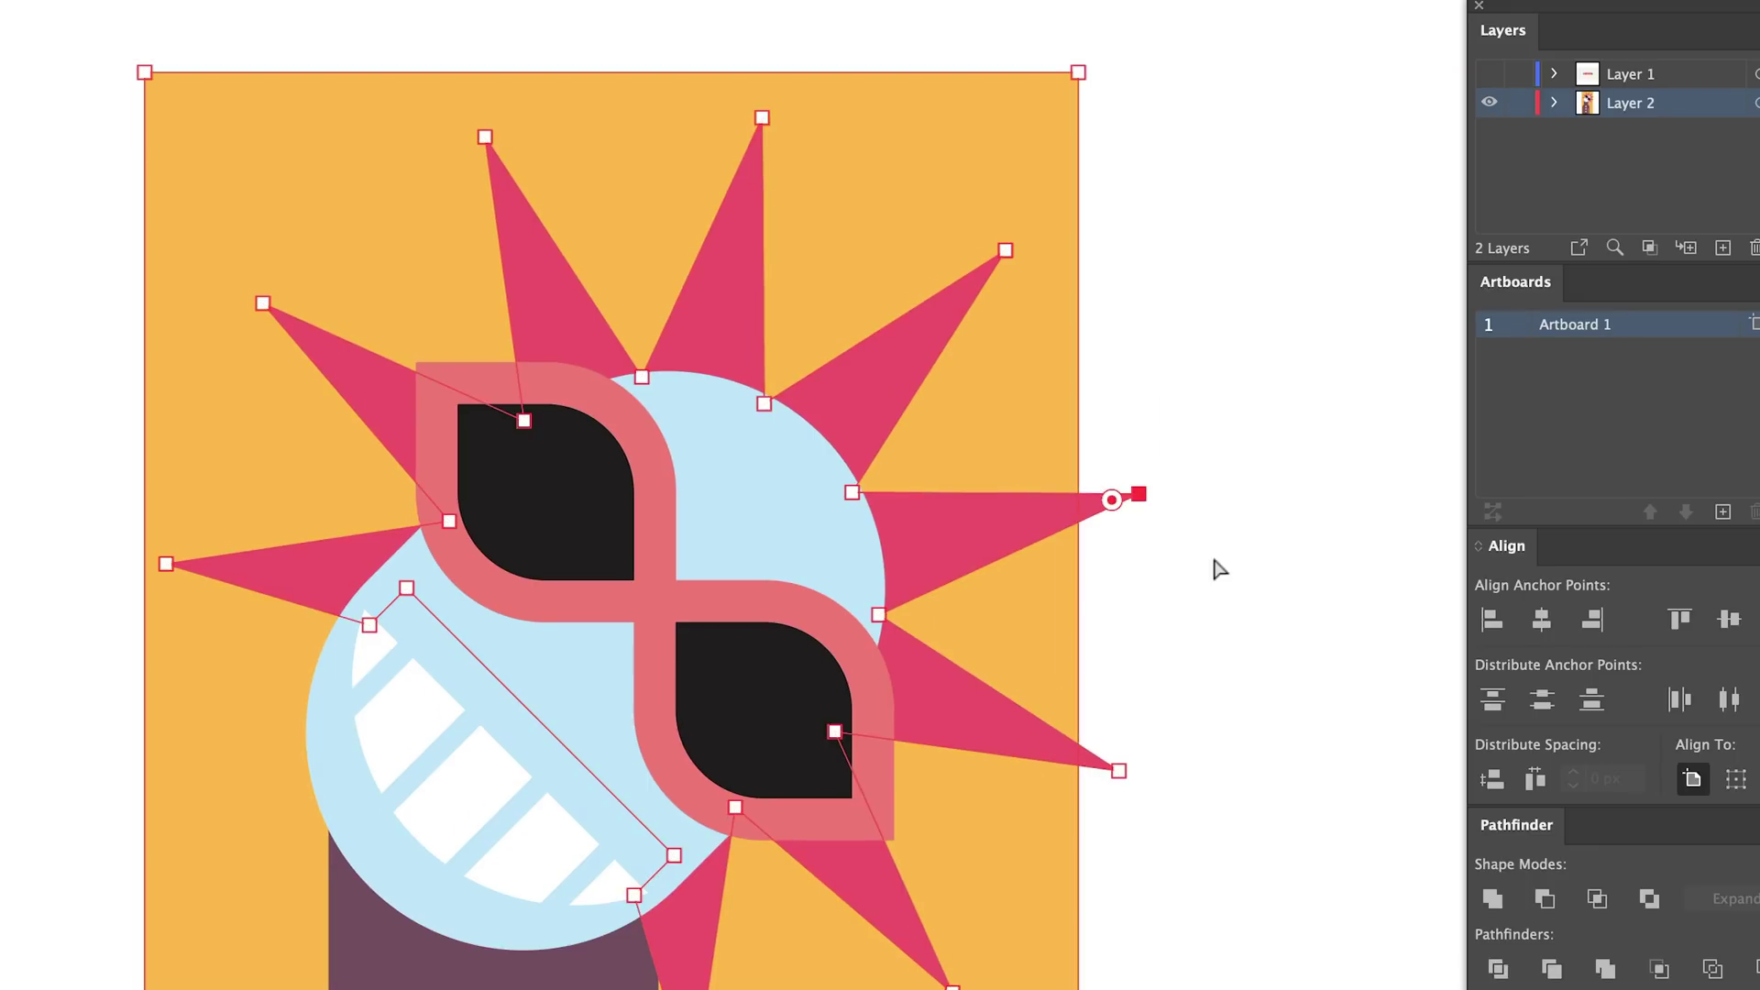
click(1006, 250)
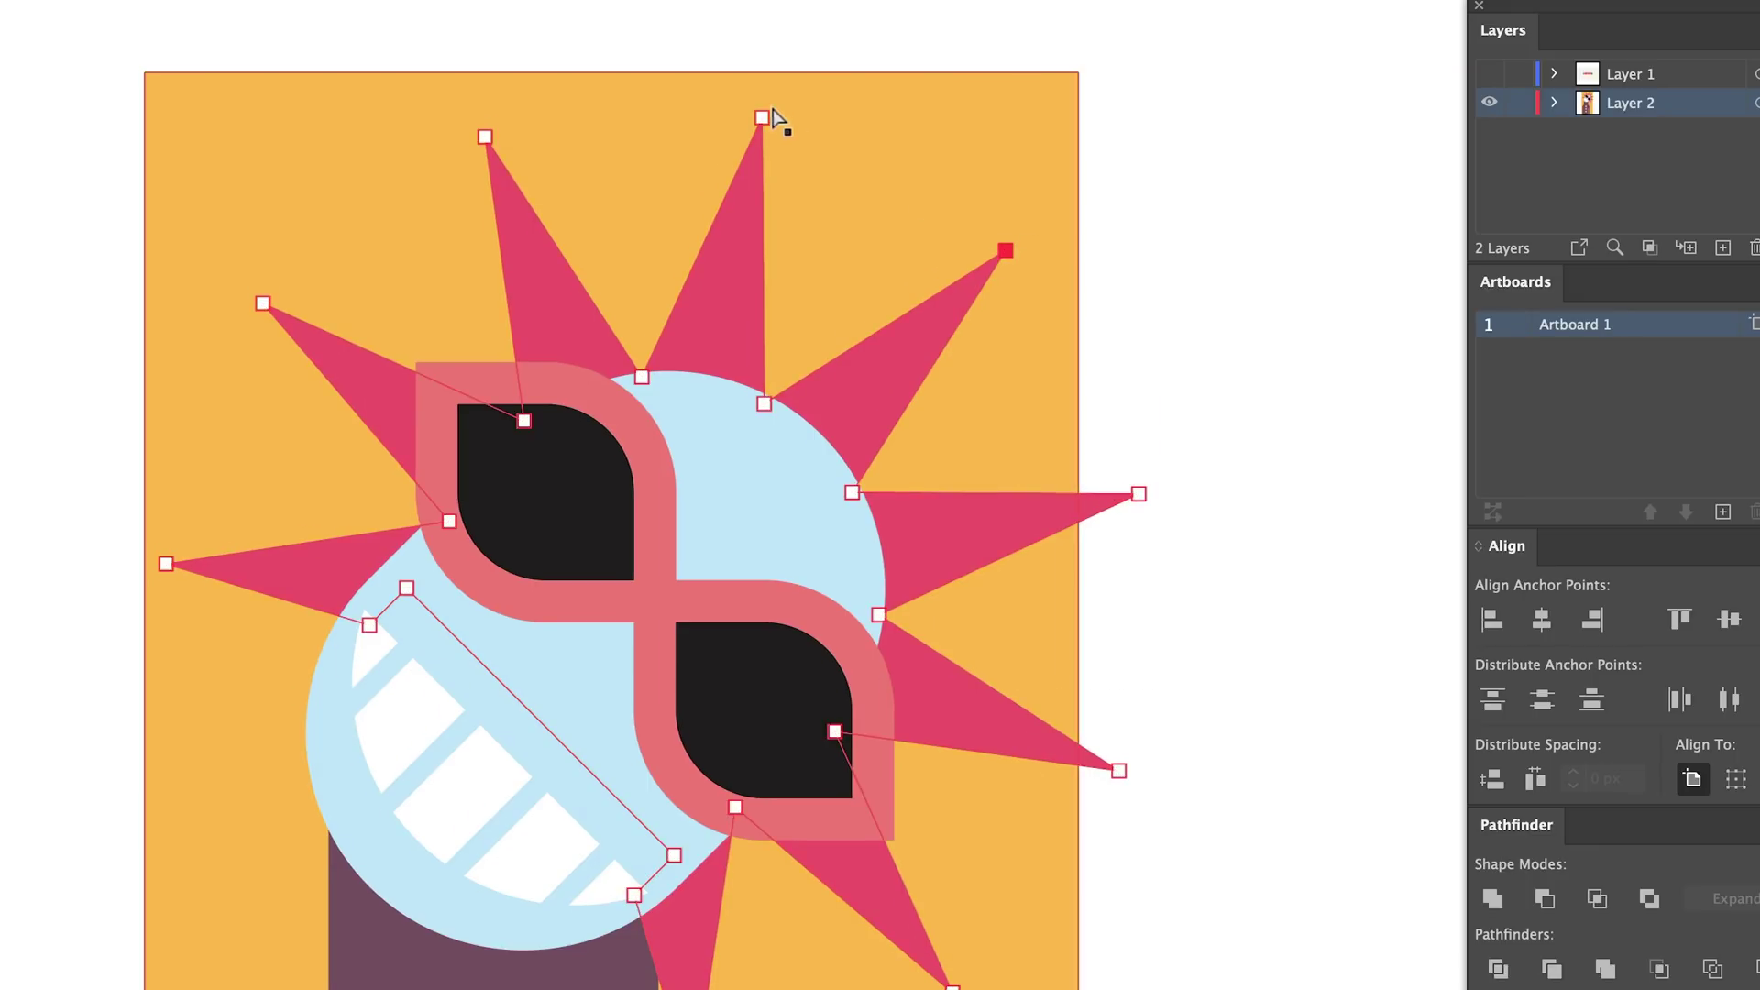
click(485, 137)
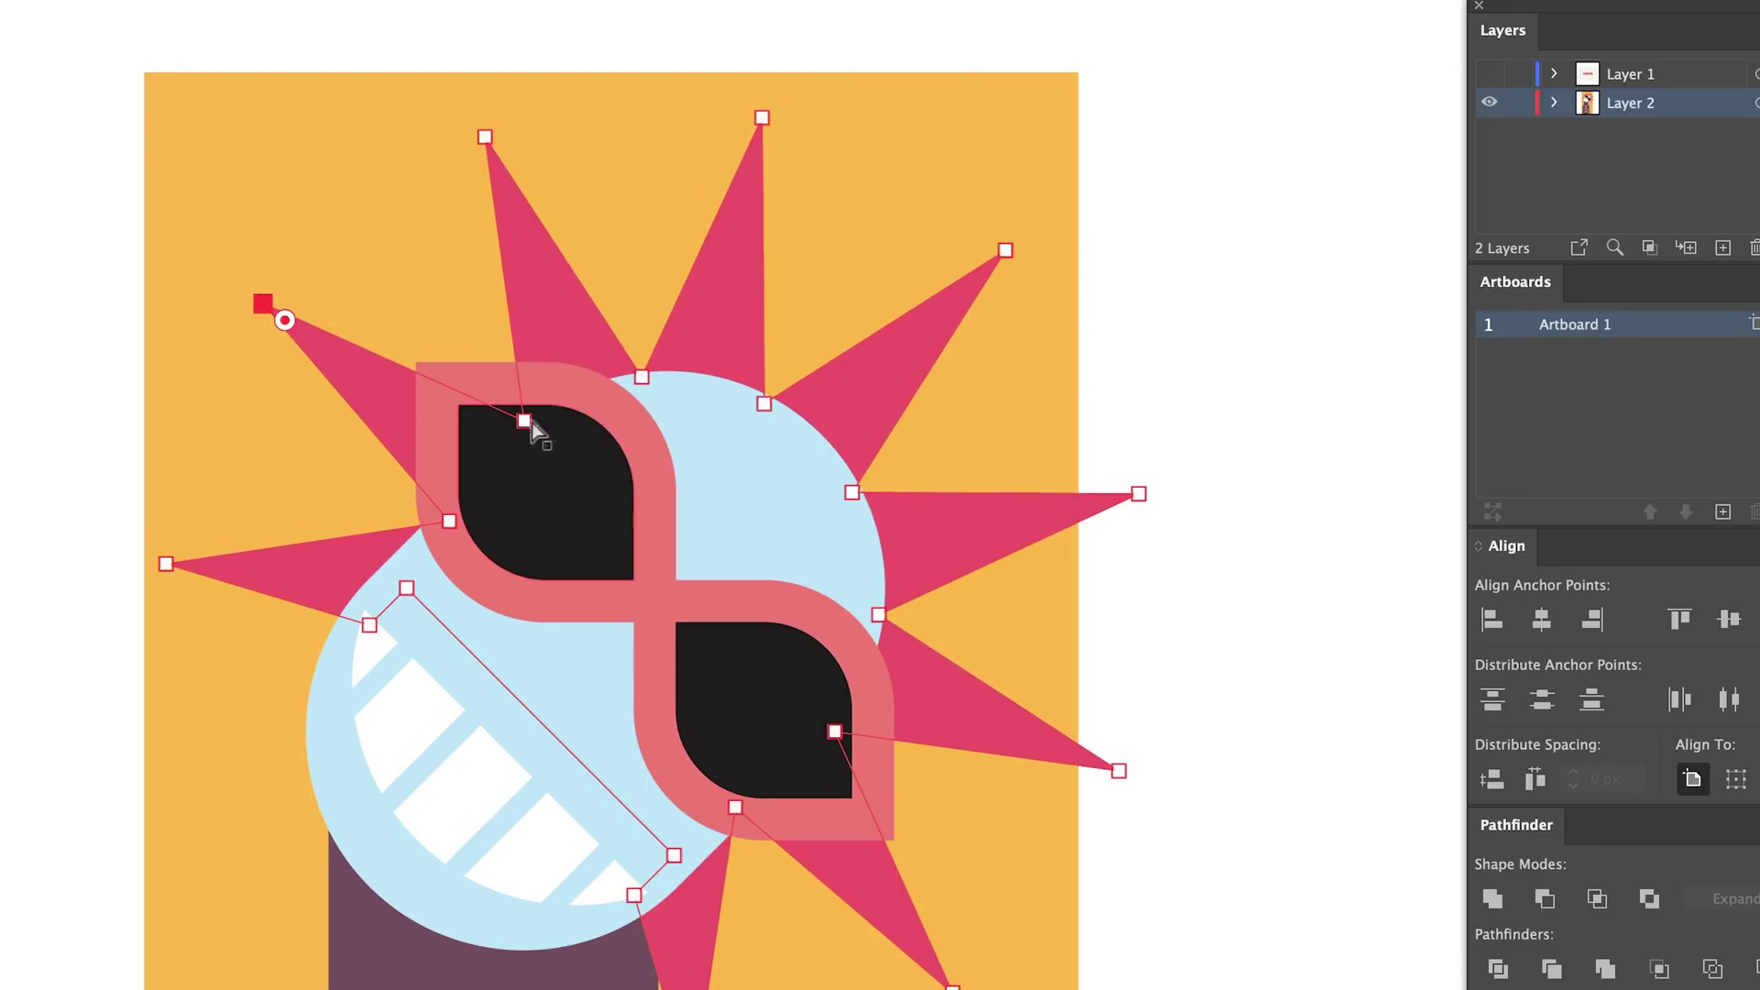
click(764, 403)
drag(776, 379, 1156, 683)
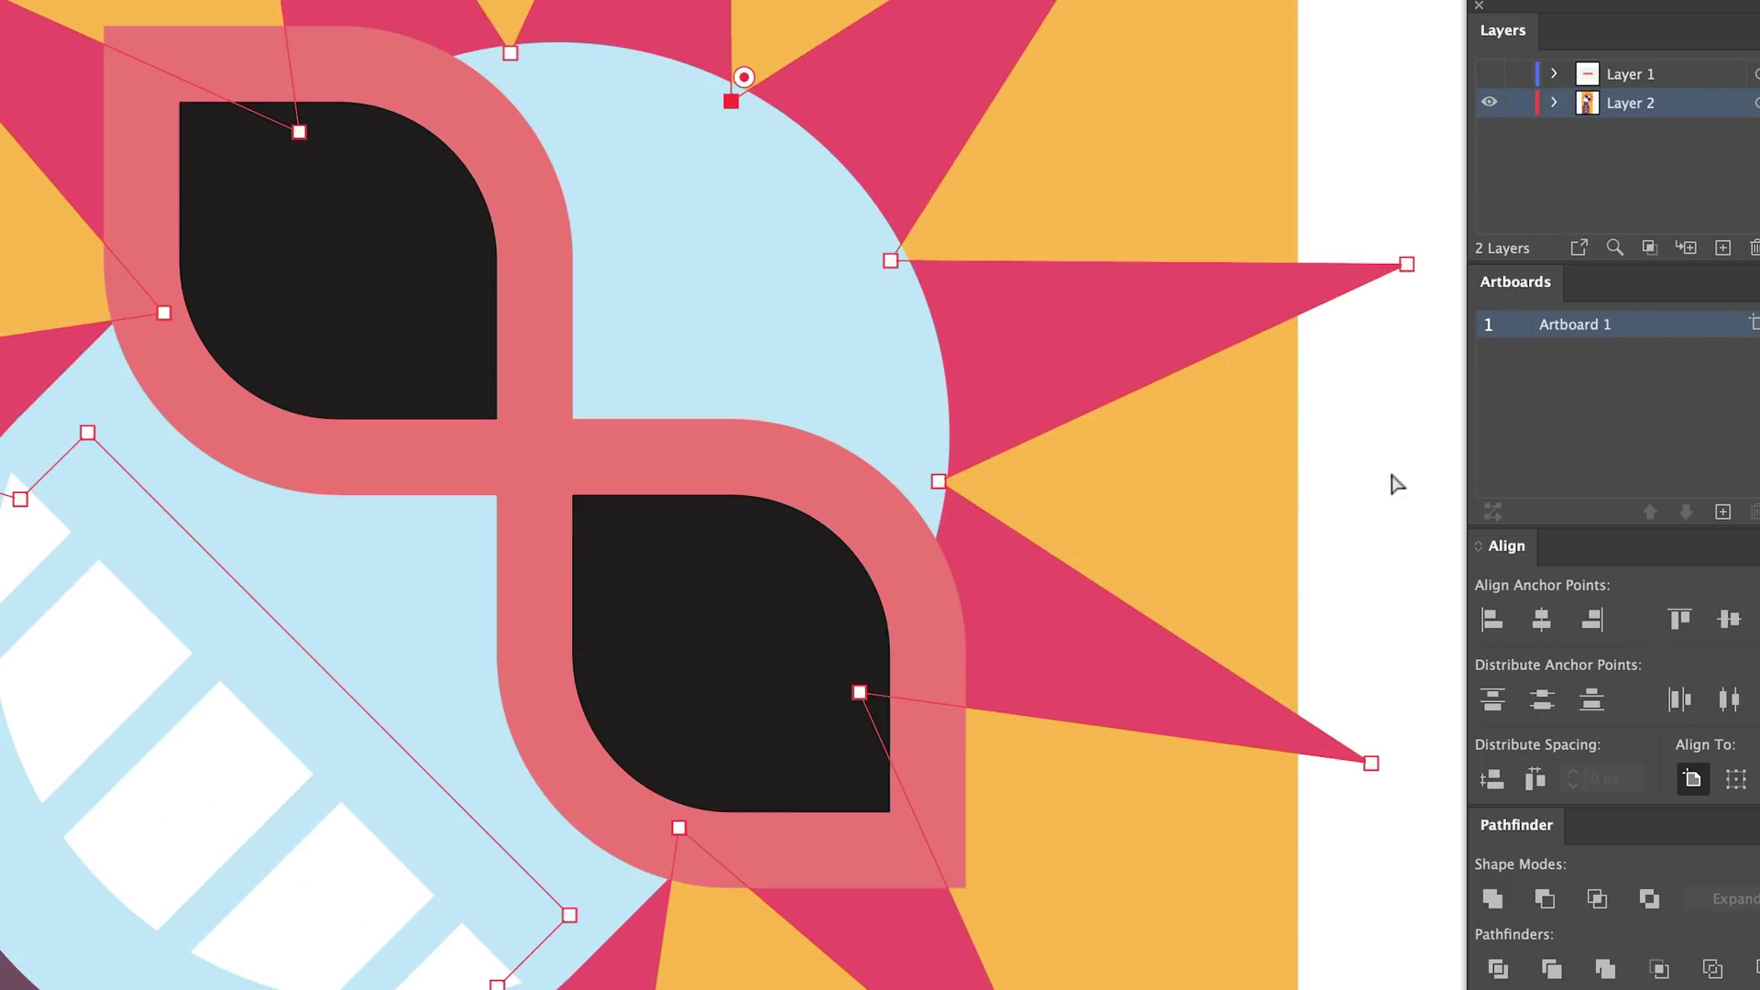
drag(1396, 484, 632, 907)
key(ctrl+shift+a)
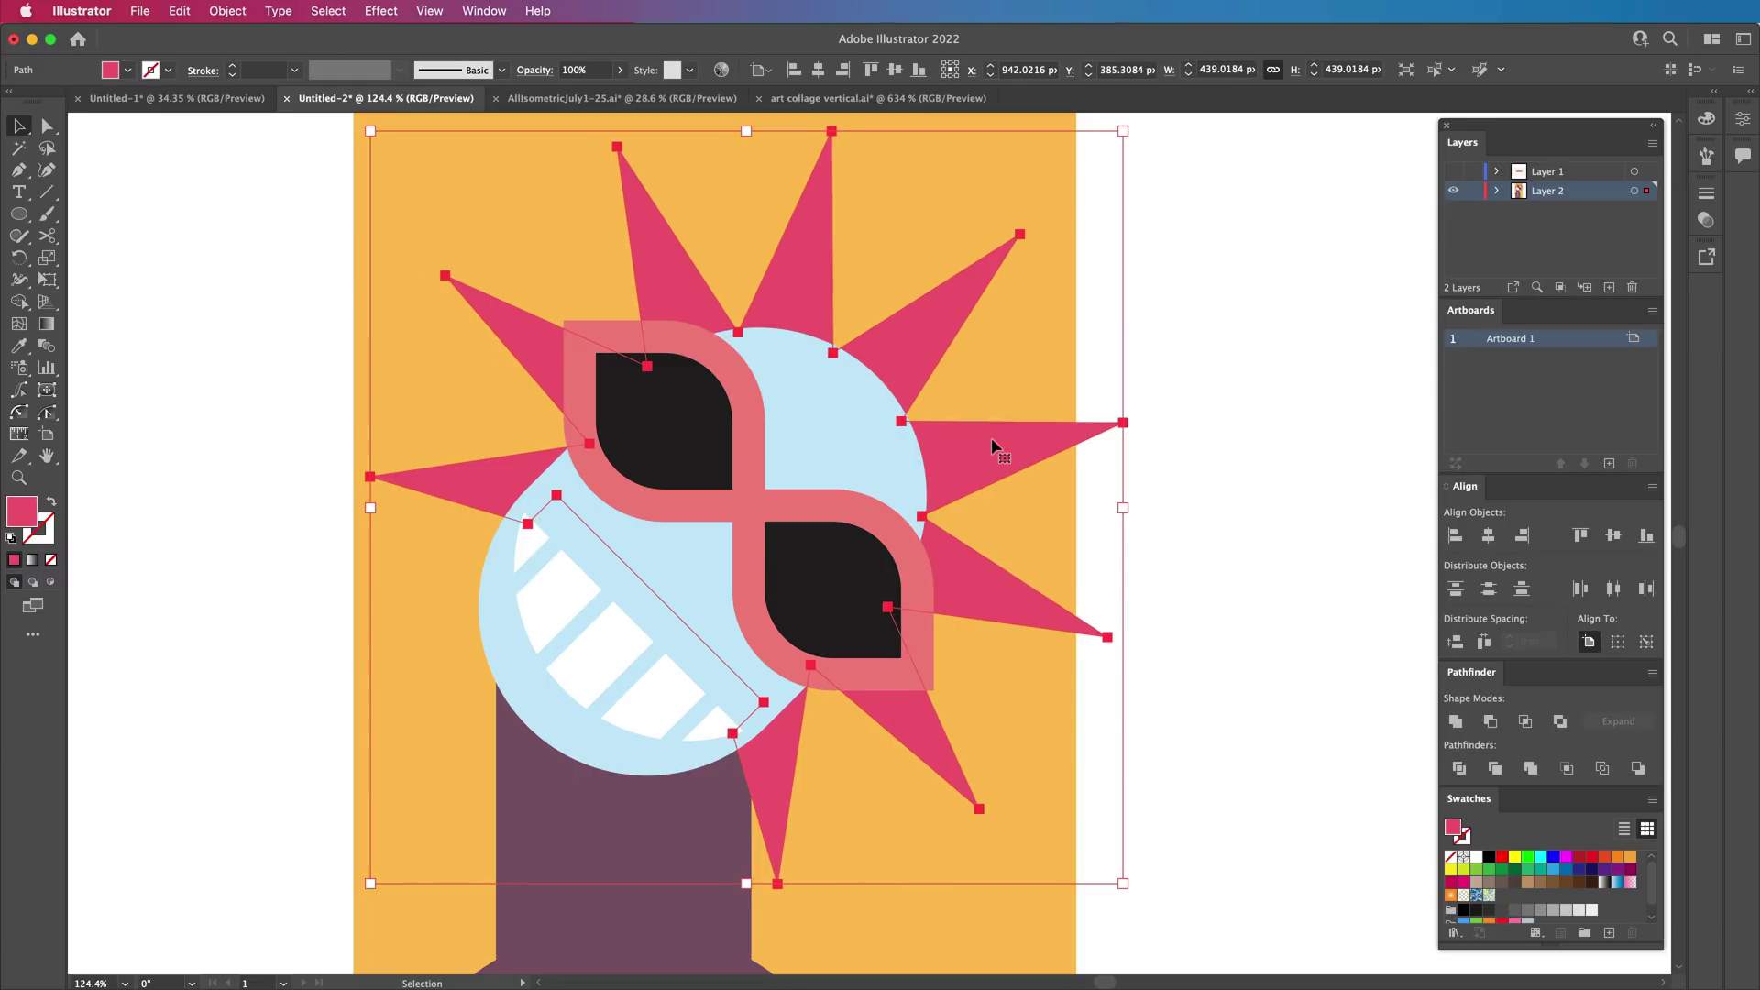
Nudge the star up, then left and right repeatedly at the default increment, and deselect it
scroll(991, 437, down, 5)
key(Up)
key(Up)
key(Up)
key(Up)
key(Up)
key(Up)
key(Up)
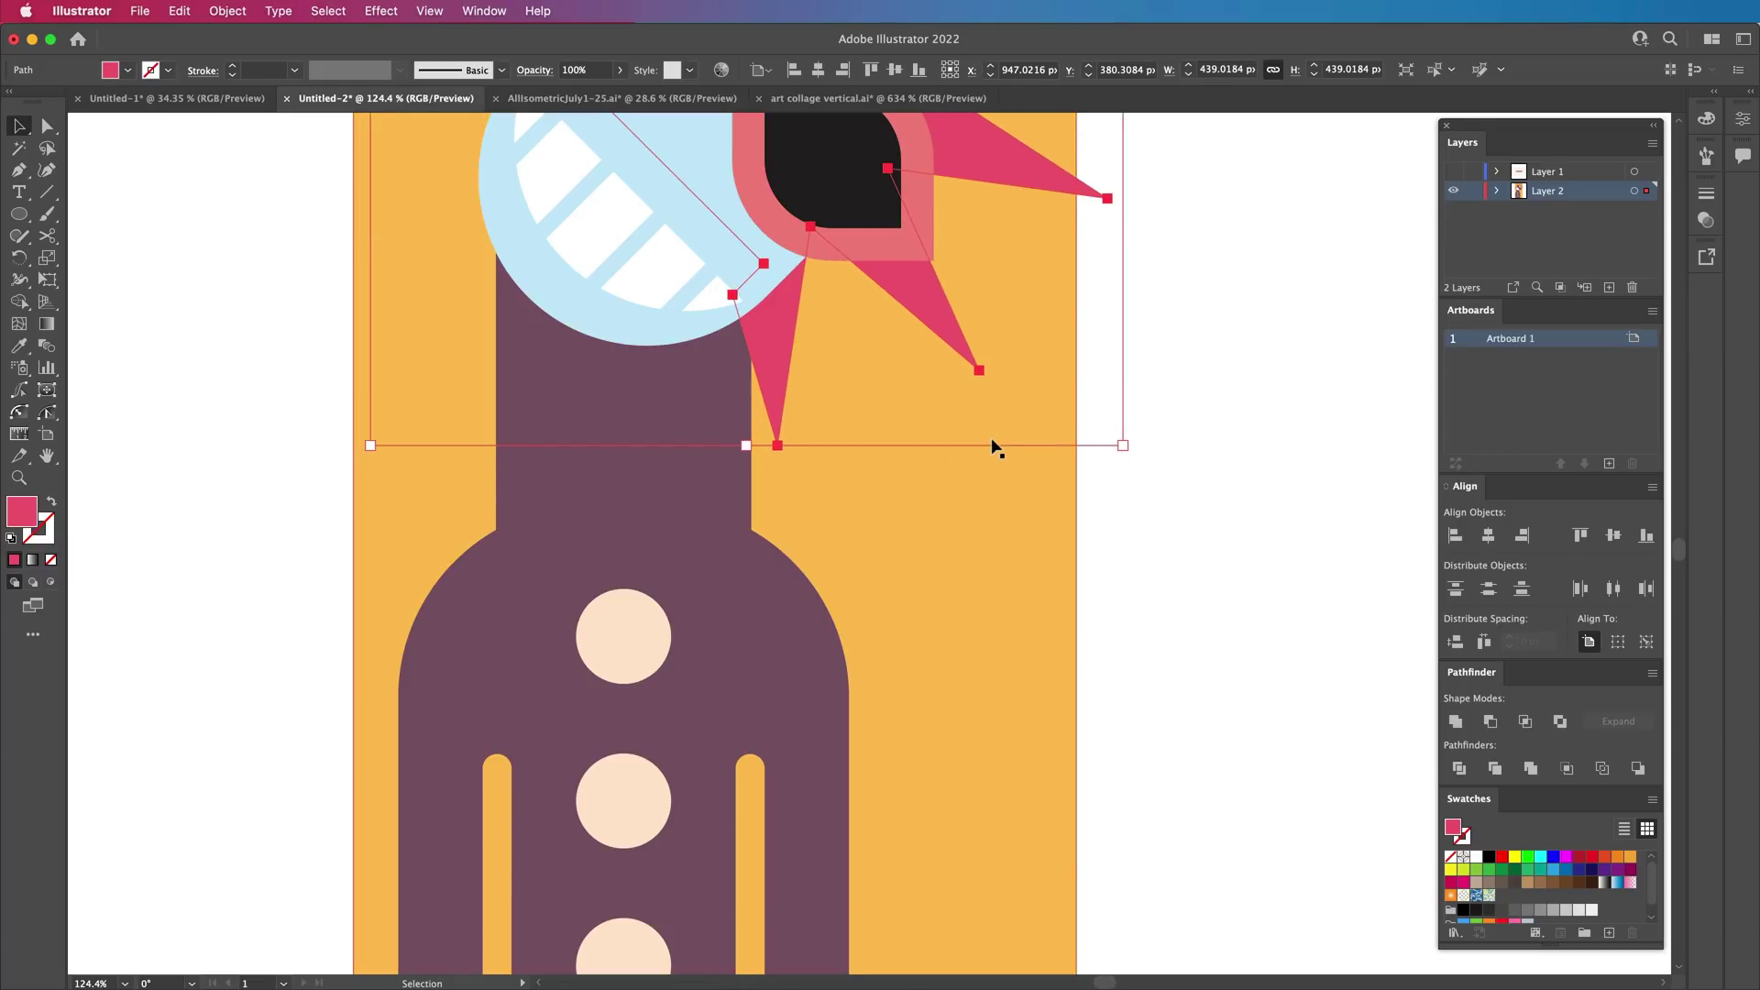
scroll(992, 447, up, 6)
key(Left)
key(Left)
key(Left)
key(Left)
key(Left)
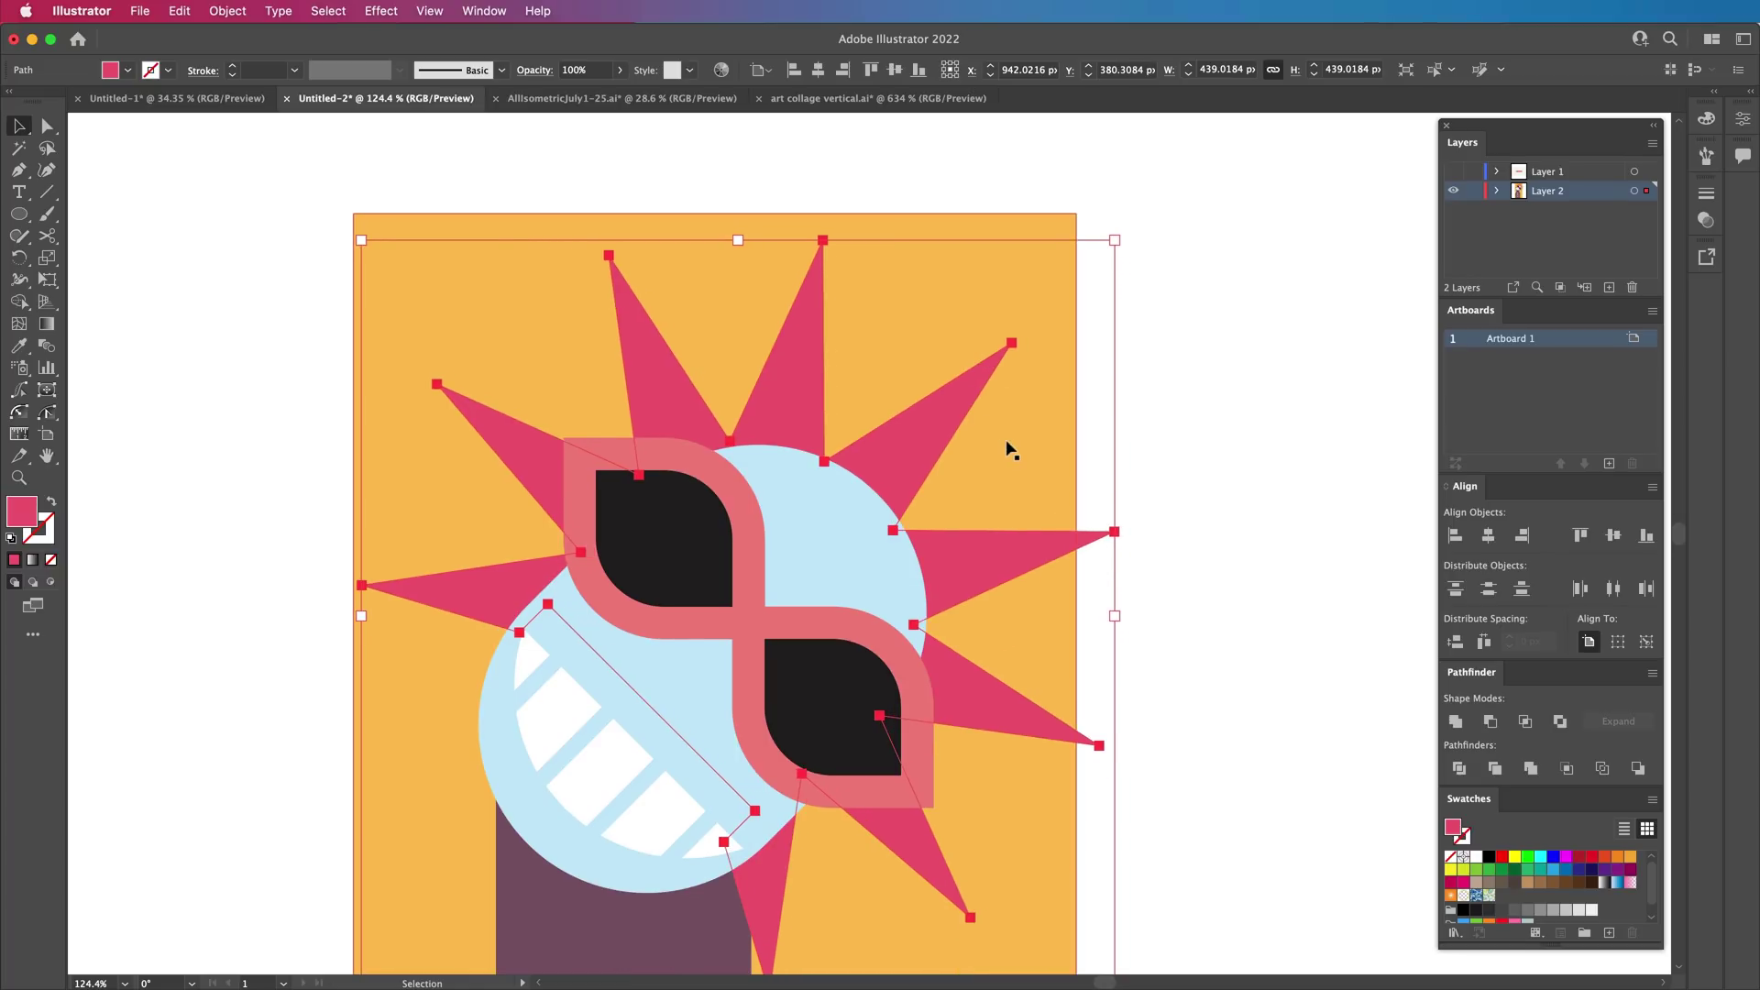
key(Right)
key(Right)
key(Right)
key(Right)
key(Right)
key(Left)
key(Left)
key(Left)
key(Left)
key(Left)
key(Right)
key(Right)
key(Right)
key(Right)
key(Right)
key(Left)
key(Left)
key(Left)
key(Left)
key(Left)
key(Right)
key(Right)
key(Right)
key(Right)
key(Right)
key(Left)
key(Left)
key(Left)
key(Left)
key(Left)
key(Left)
key(Left)
key(Left)
key(Left)
key(Left)
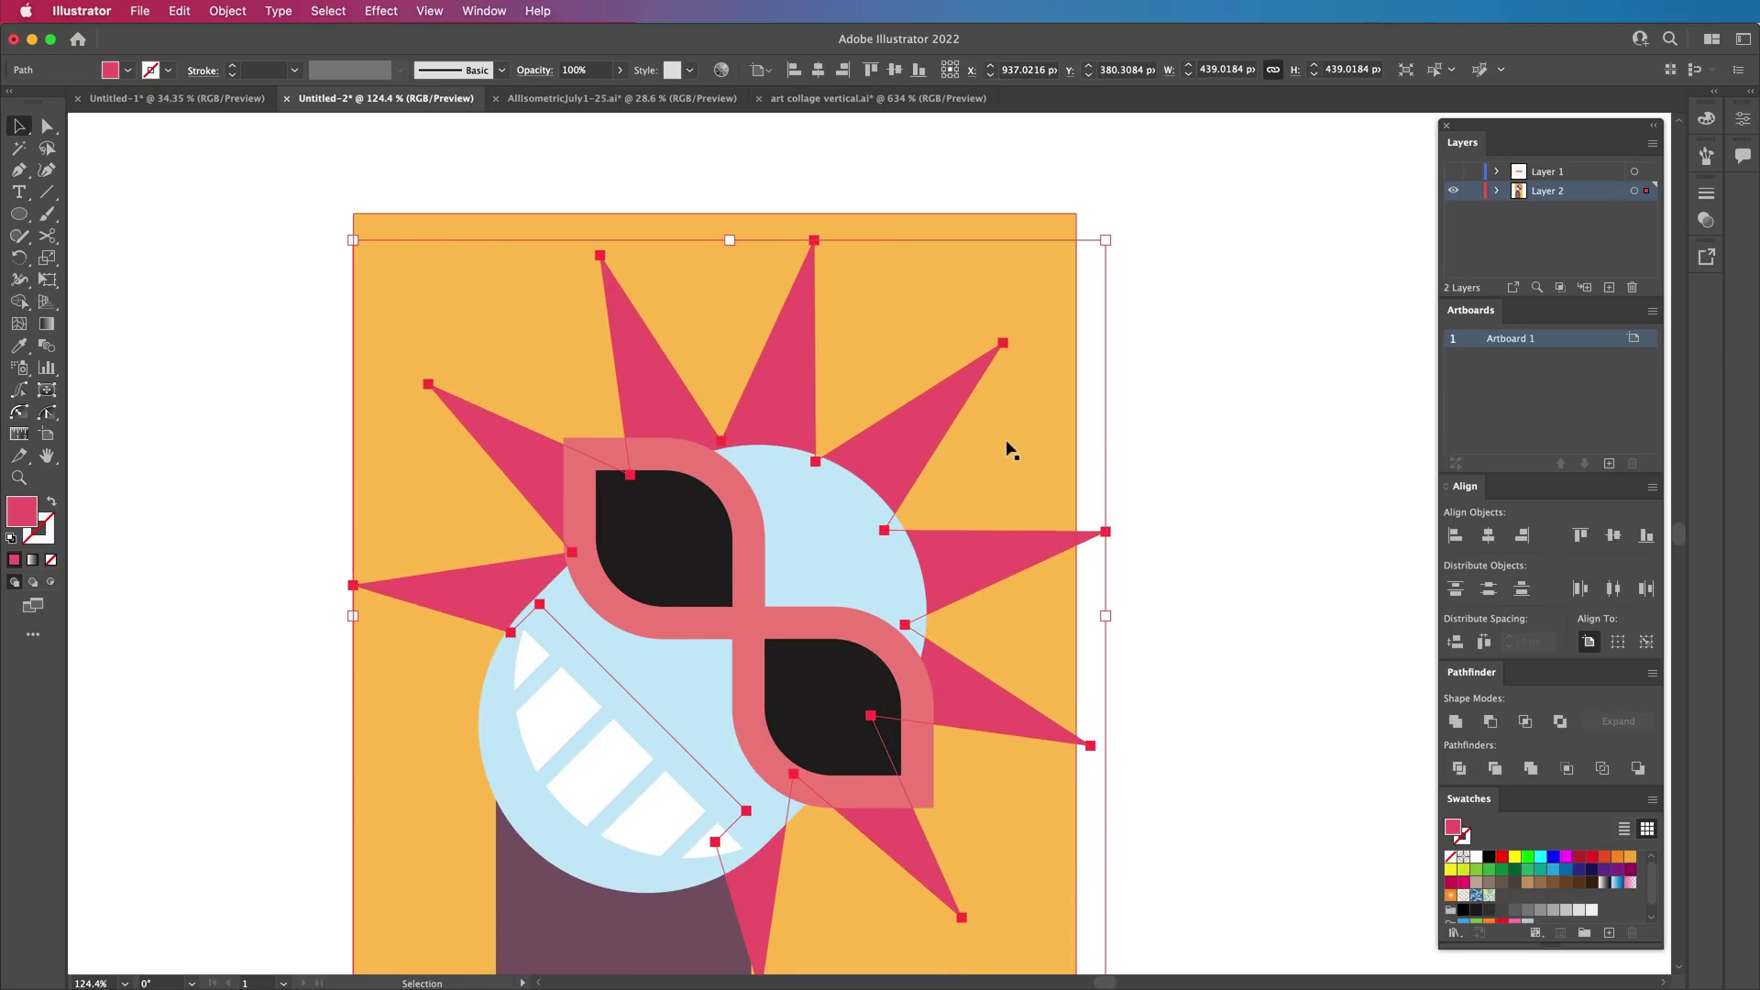
key(Right)
key(Right)
key(Right)
key(Right)
key(Right)
key(Left)
key(Left)
key(Left)
key(Left)
key(Left)
key(super+shift+a)
Set the General Keyboard Increment to 0.5 px and nudge the star in finer steps
click(814, 71)
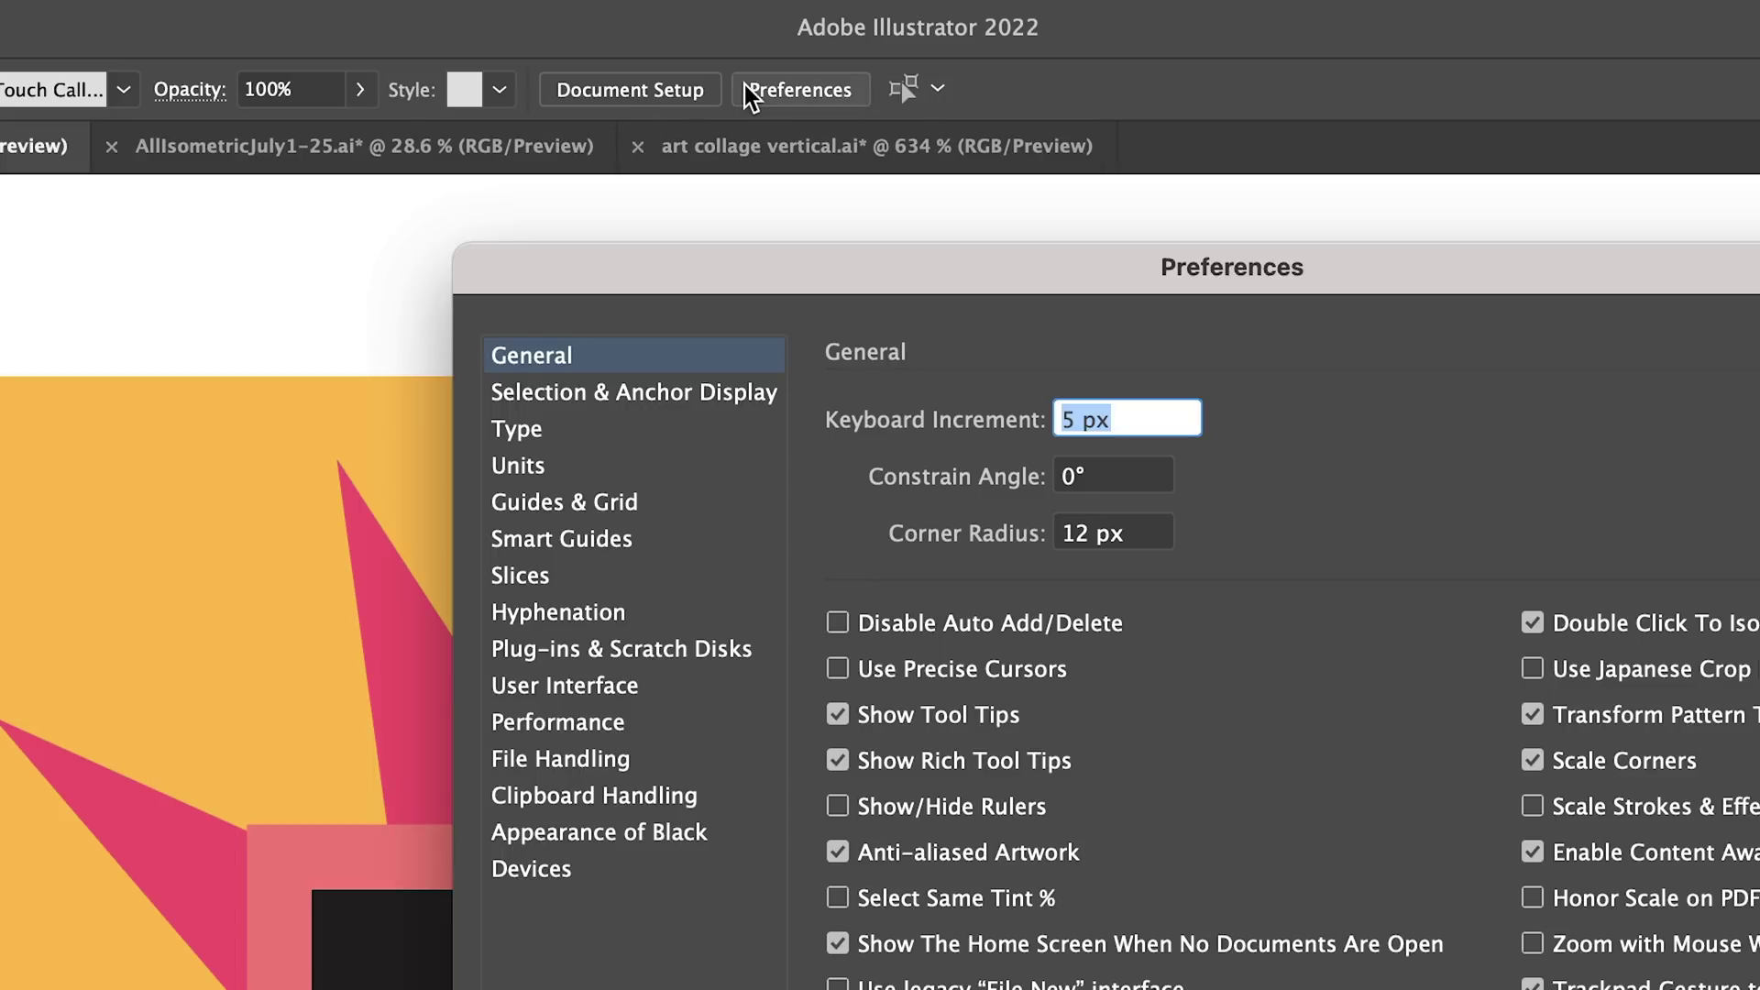
click(563, 361)
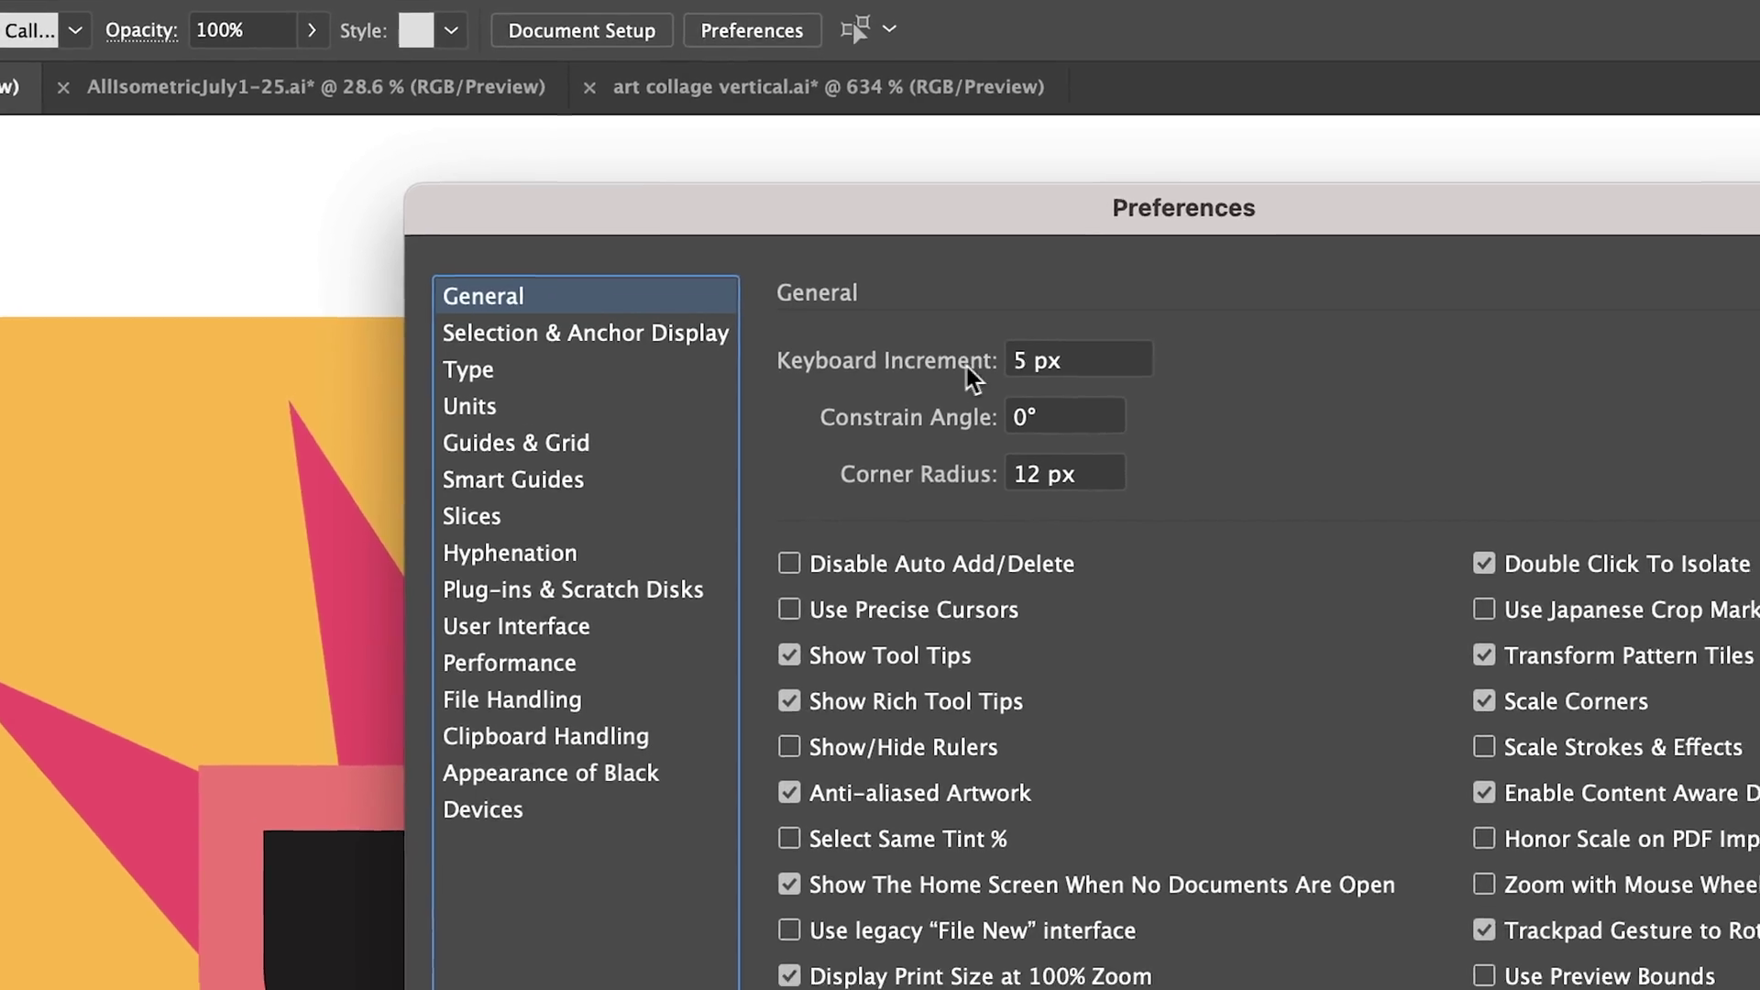
key(Tab)
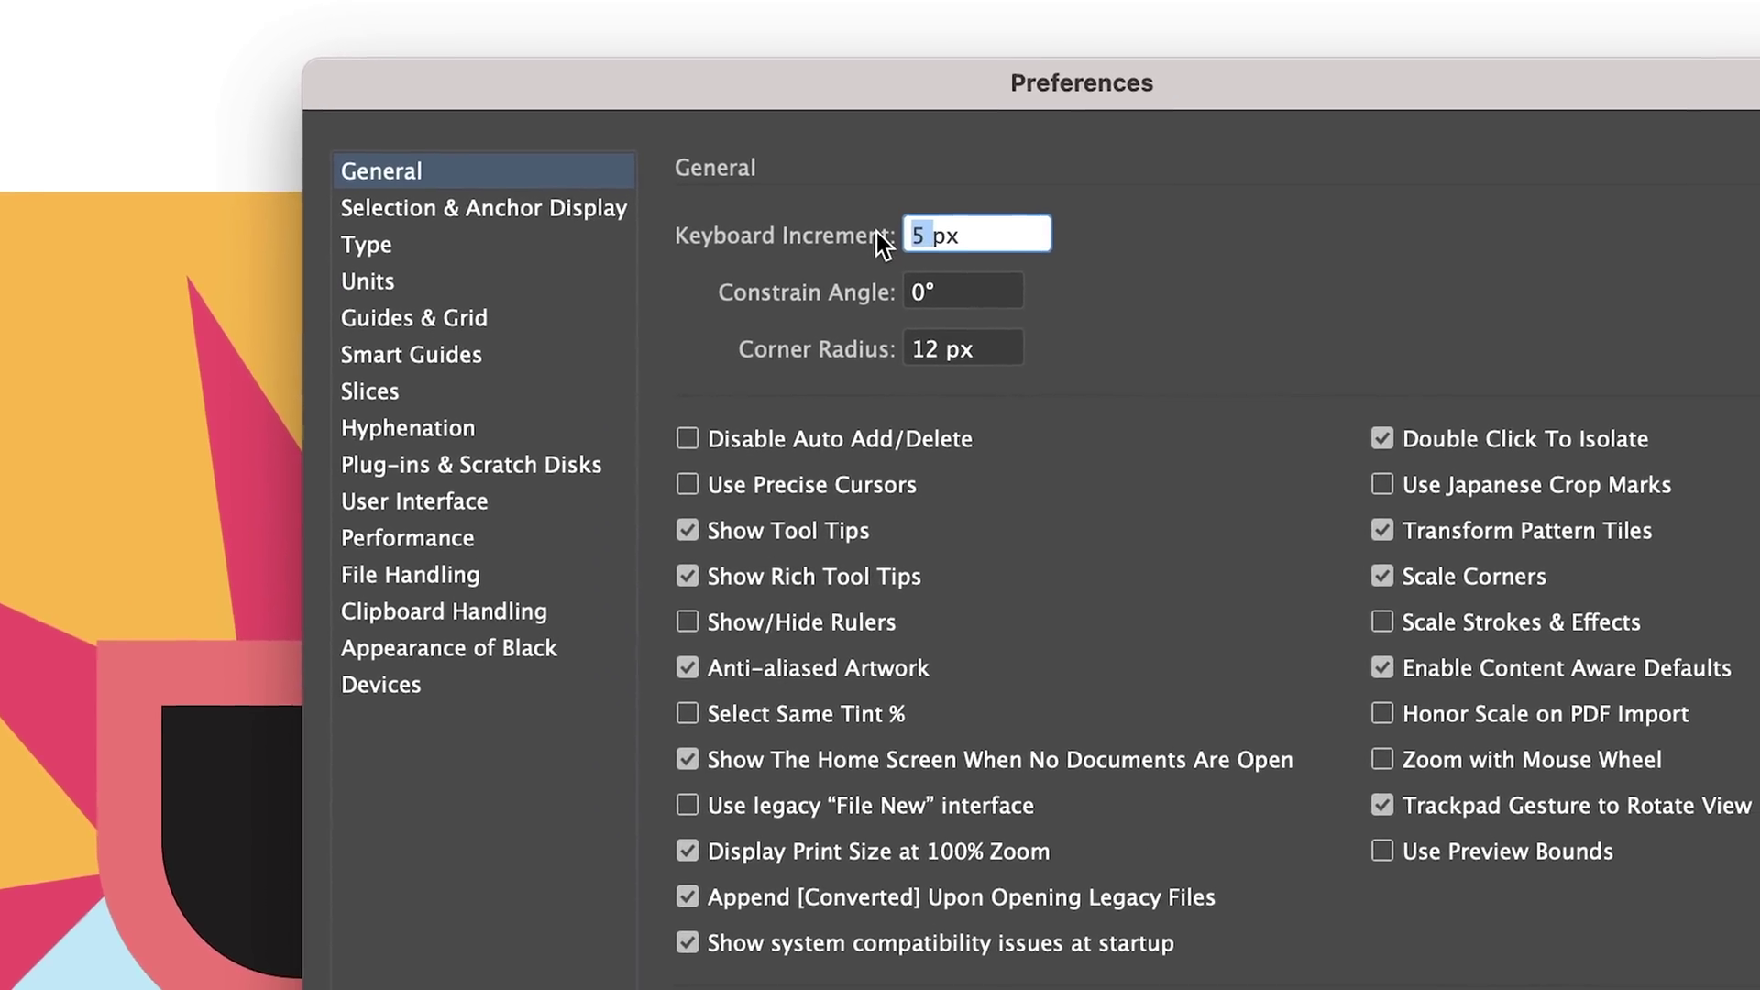
text(0.)
key(Return)
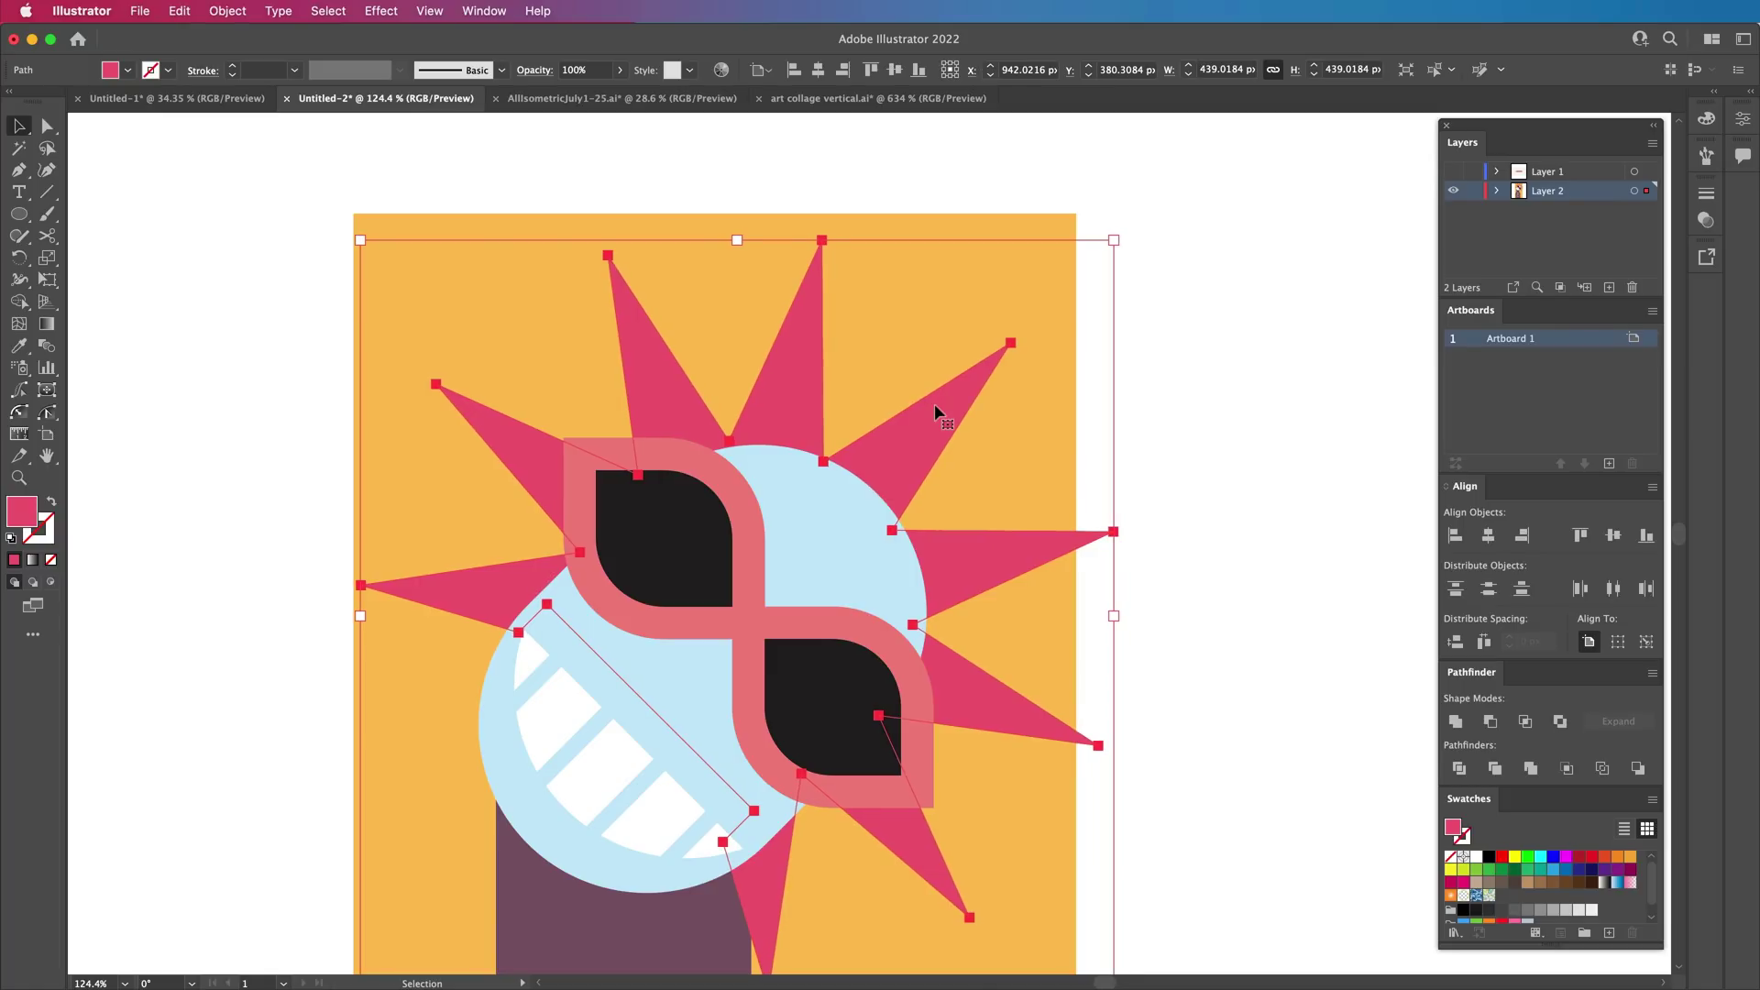
key(Left)
key(Left)
key(Left)
key(Left)
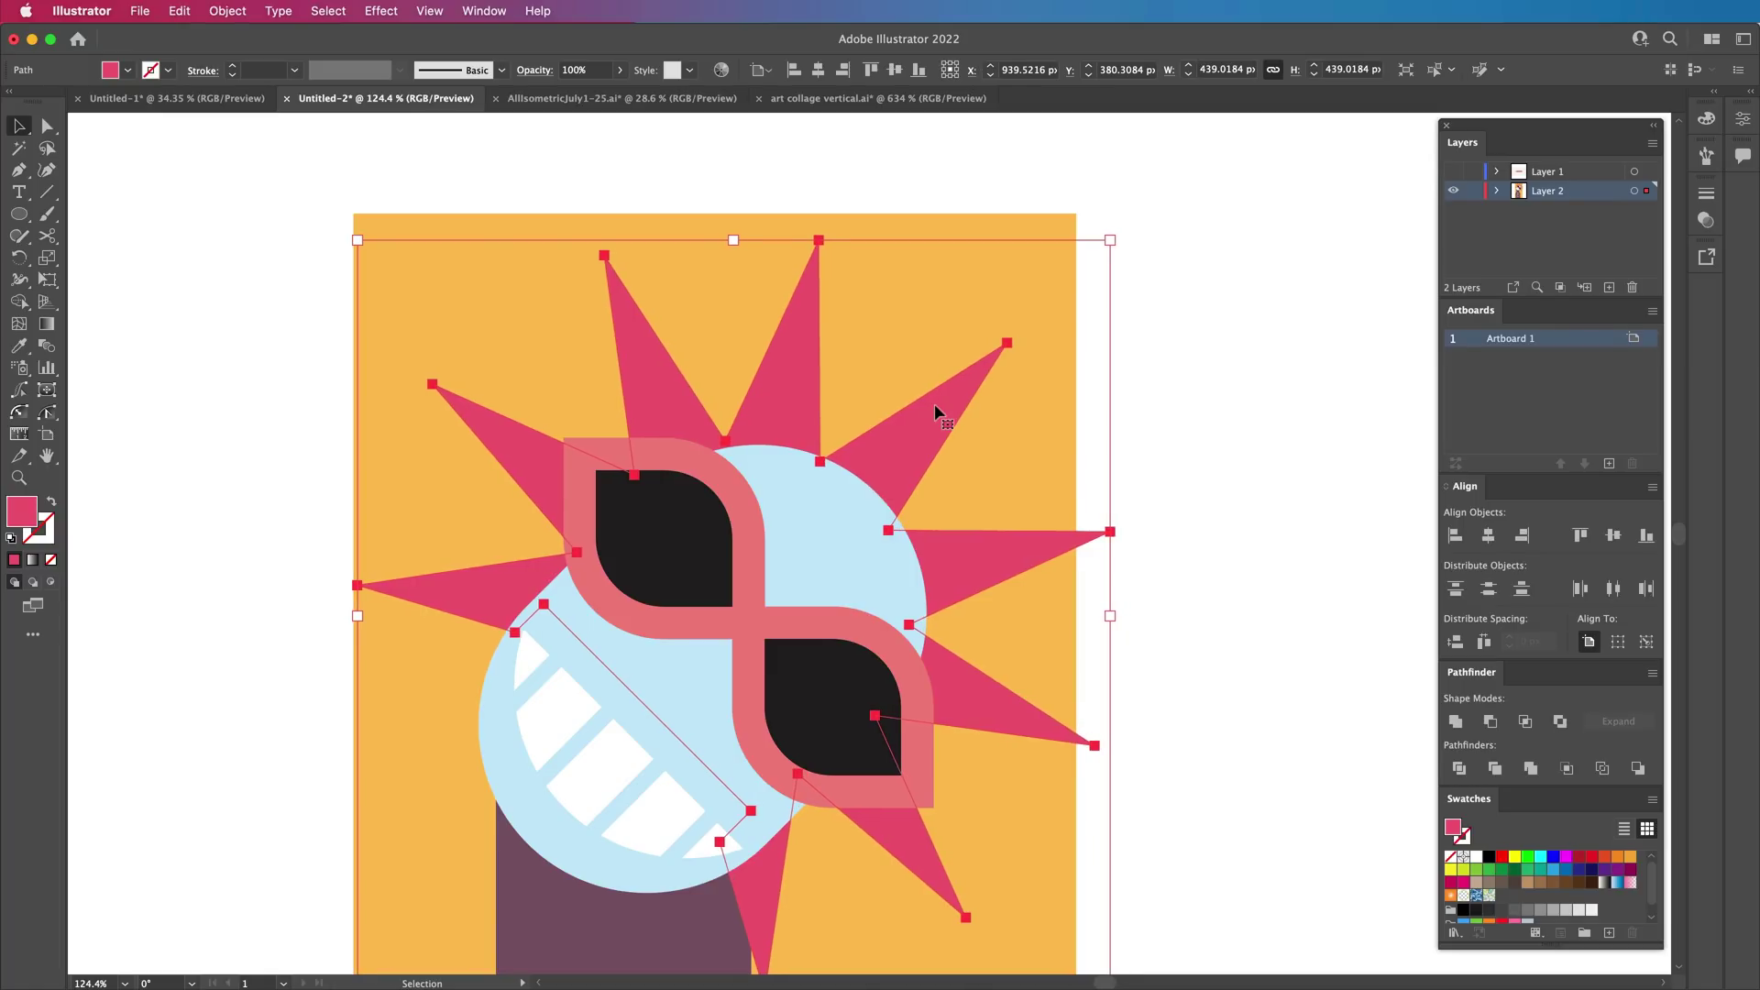
key(Right)
key(Right)
key(Right)
key(Right)
key(Right)
key(Right)
key(Right)
key(Right)
key(Right)
key(Right)
key(Right)
key(Right)
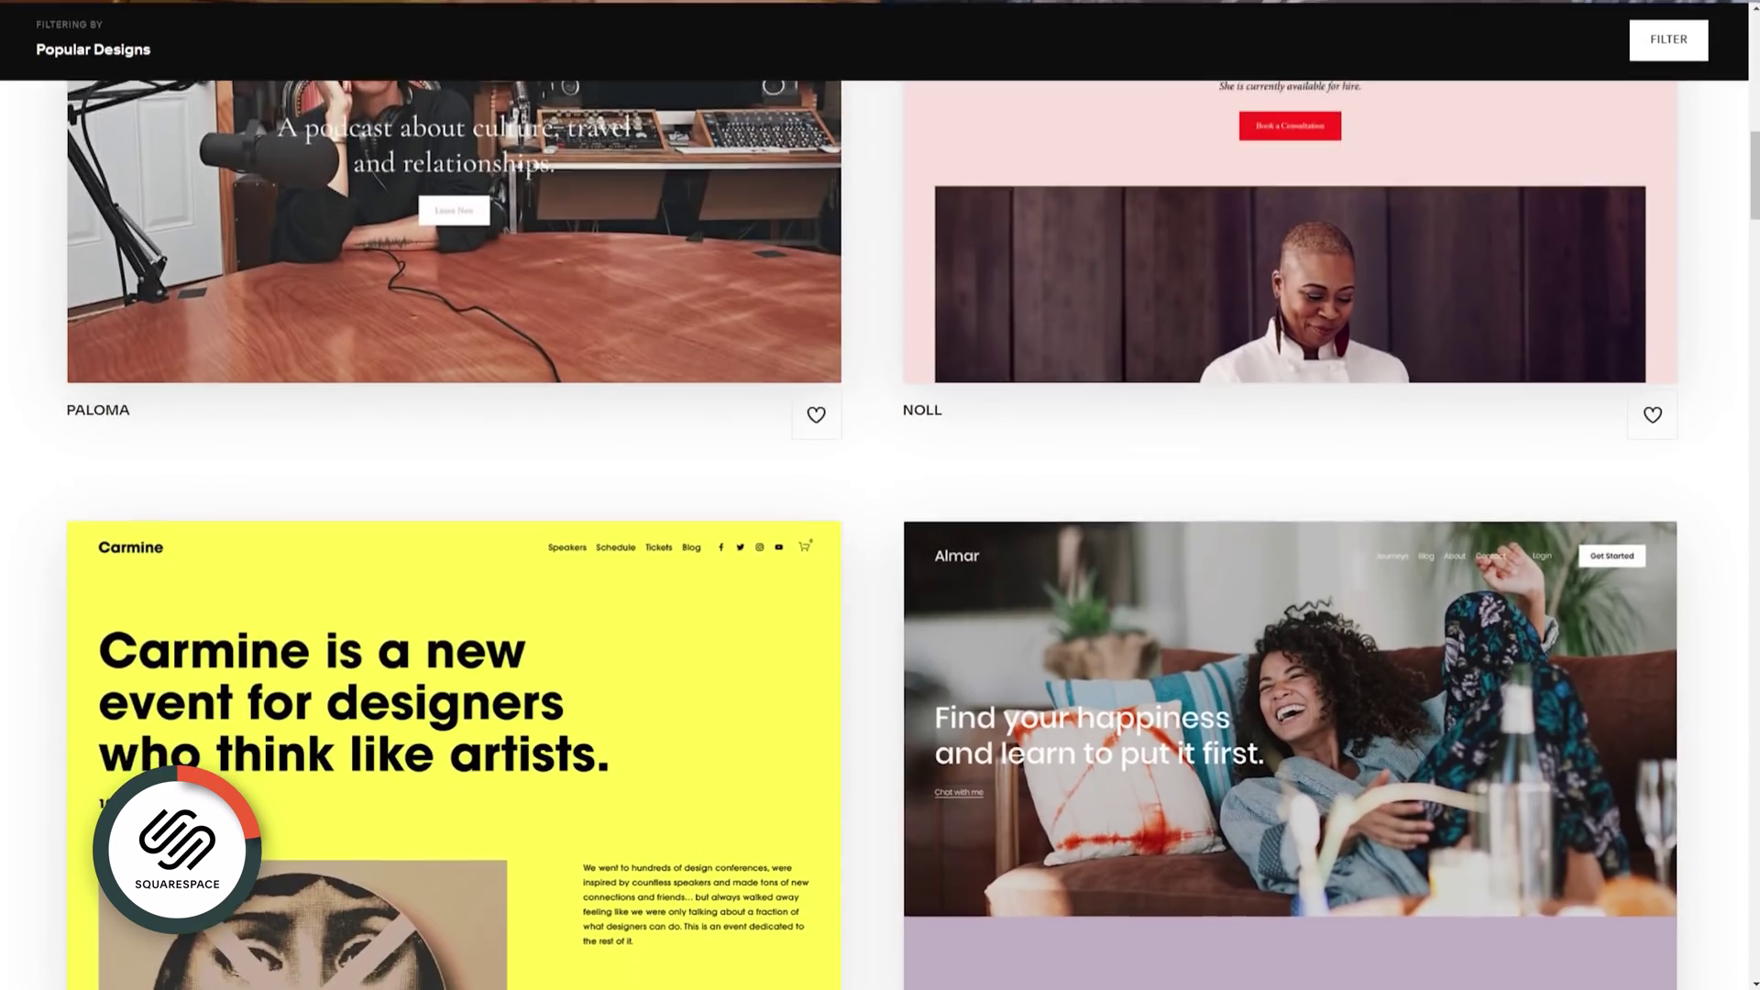
Scroll down through the Popular Designs template gallery
scroll(880, 531, down, 3)
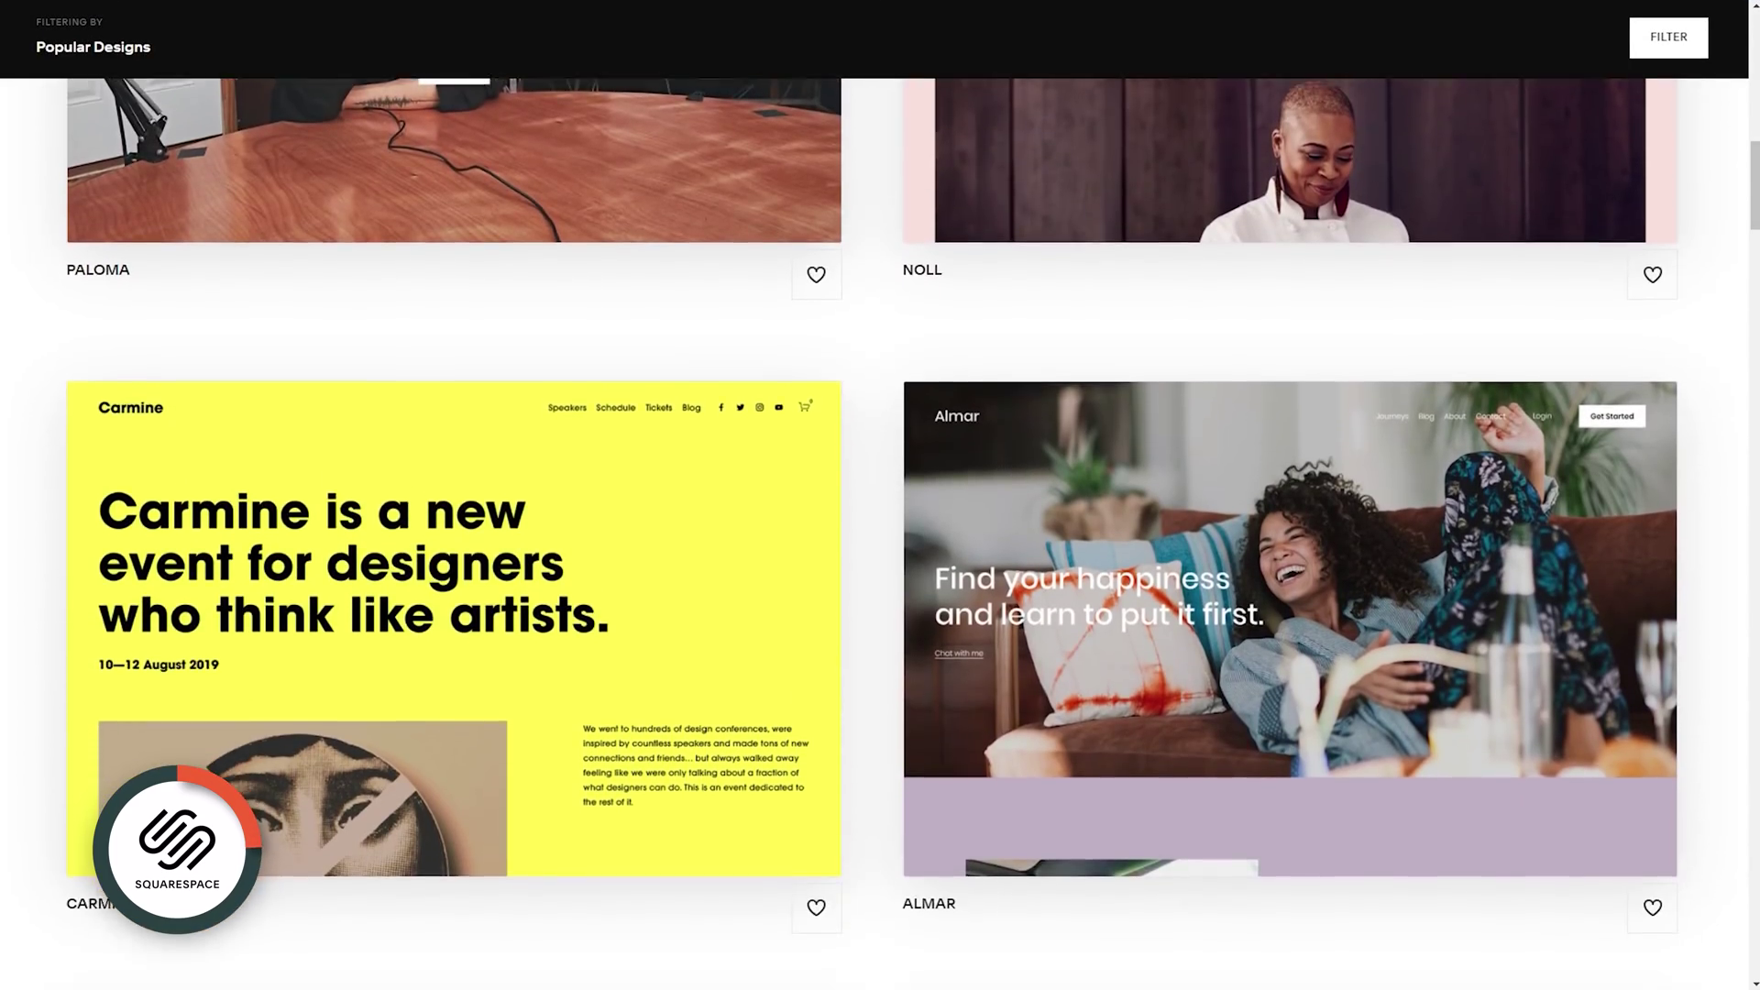
scroll(880, 531, down, 5)
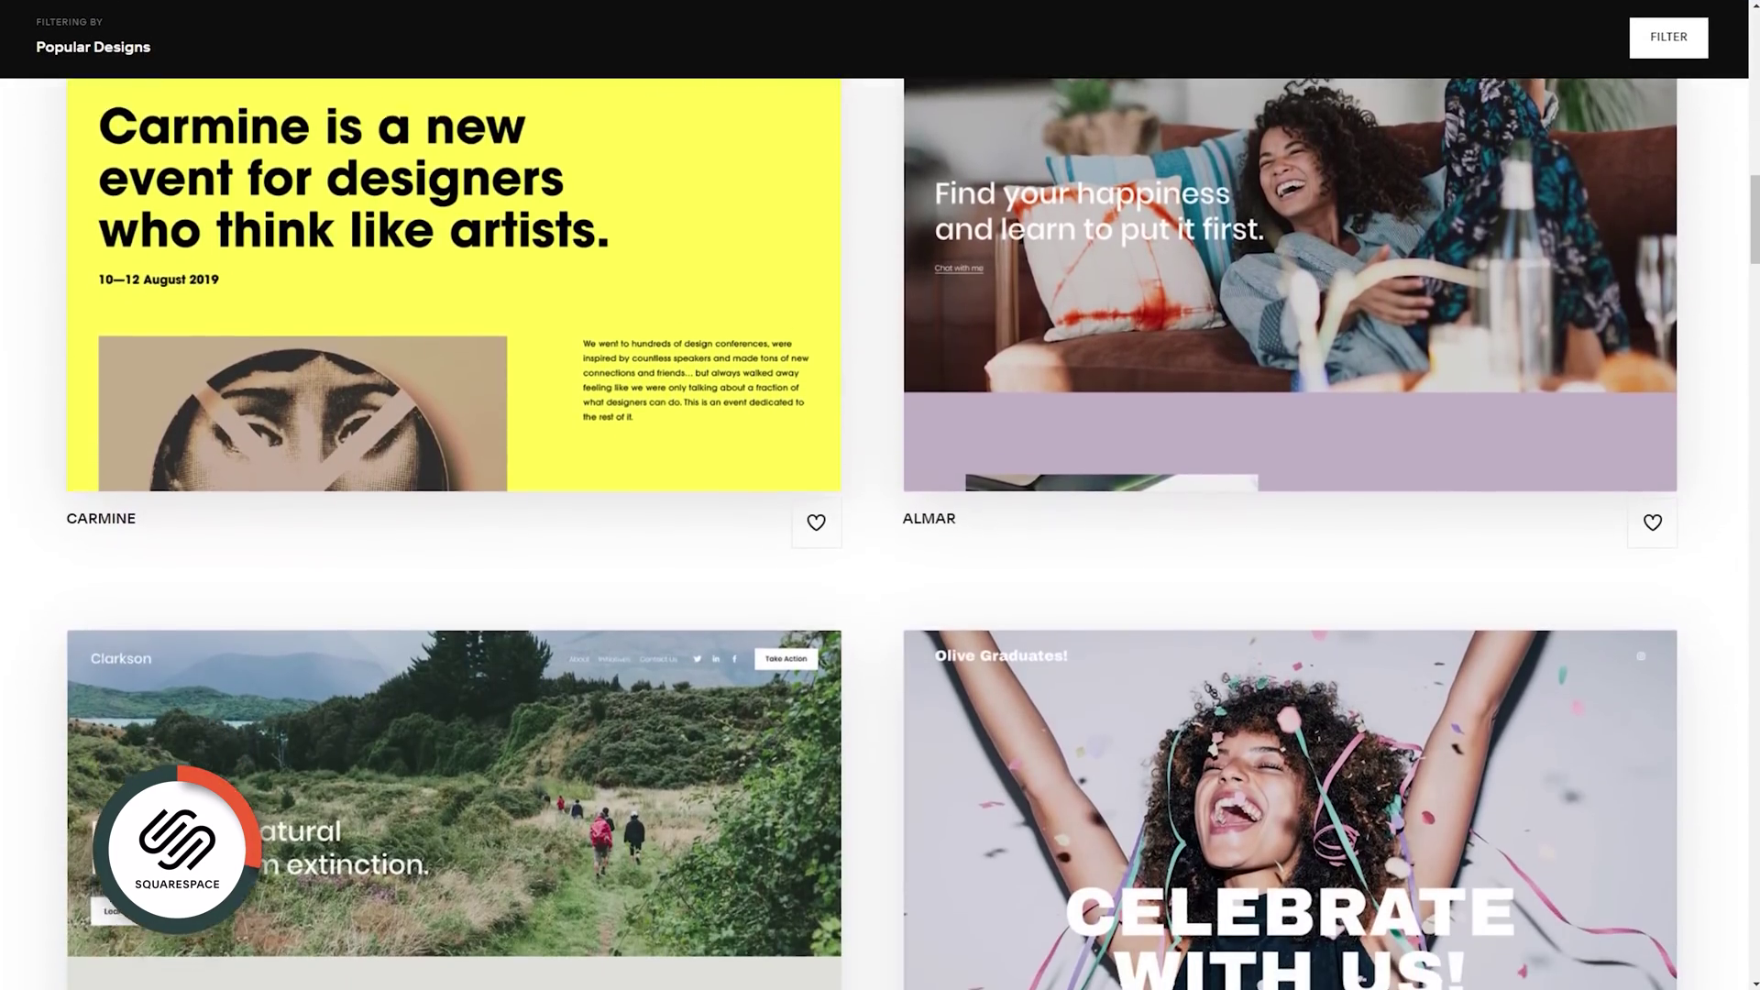
scroll(880, 531, down, 7)
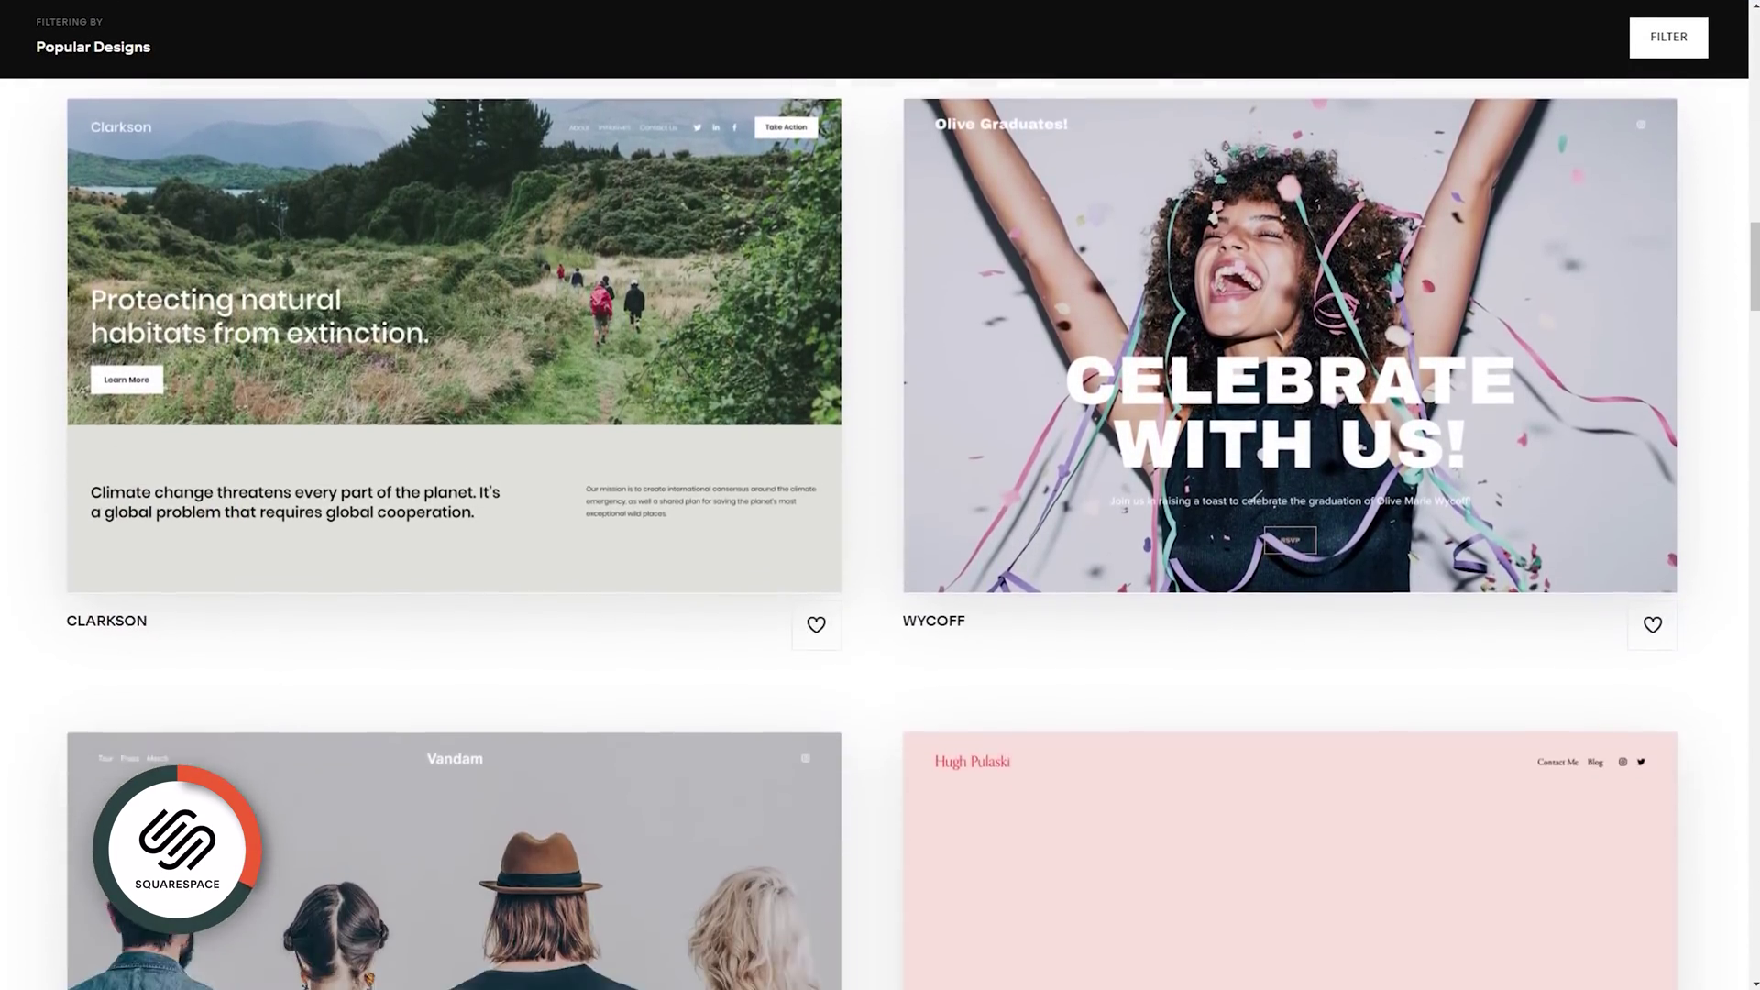
scroll(880, 531, down, 8)
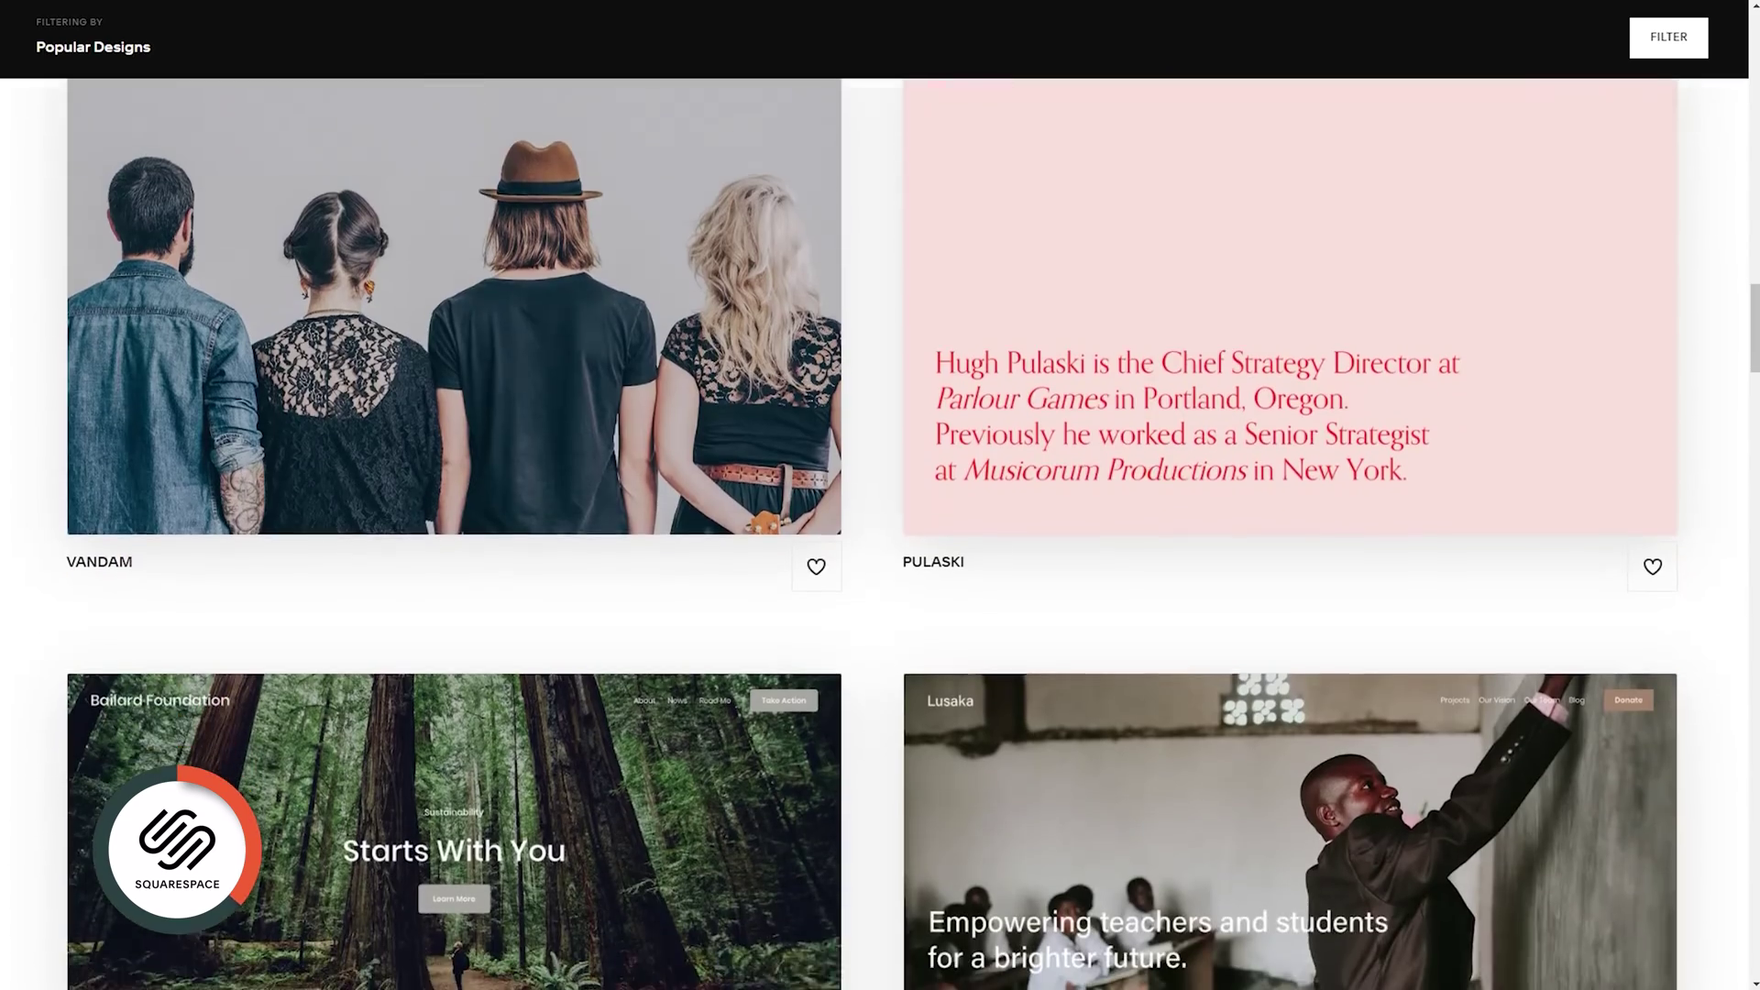
scroll(880, 532, down, 5)
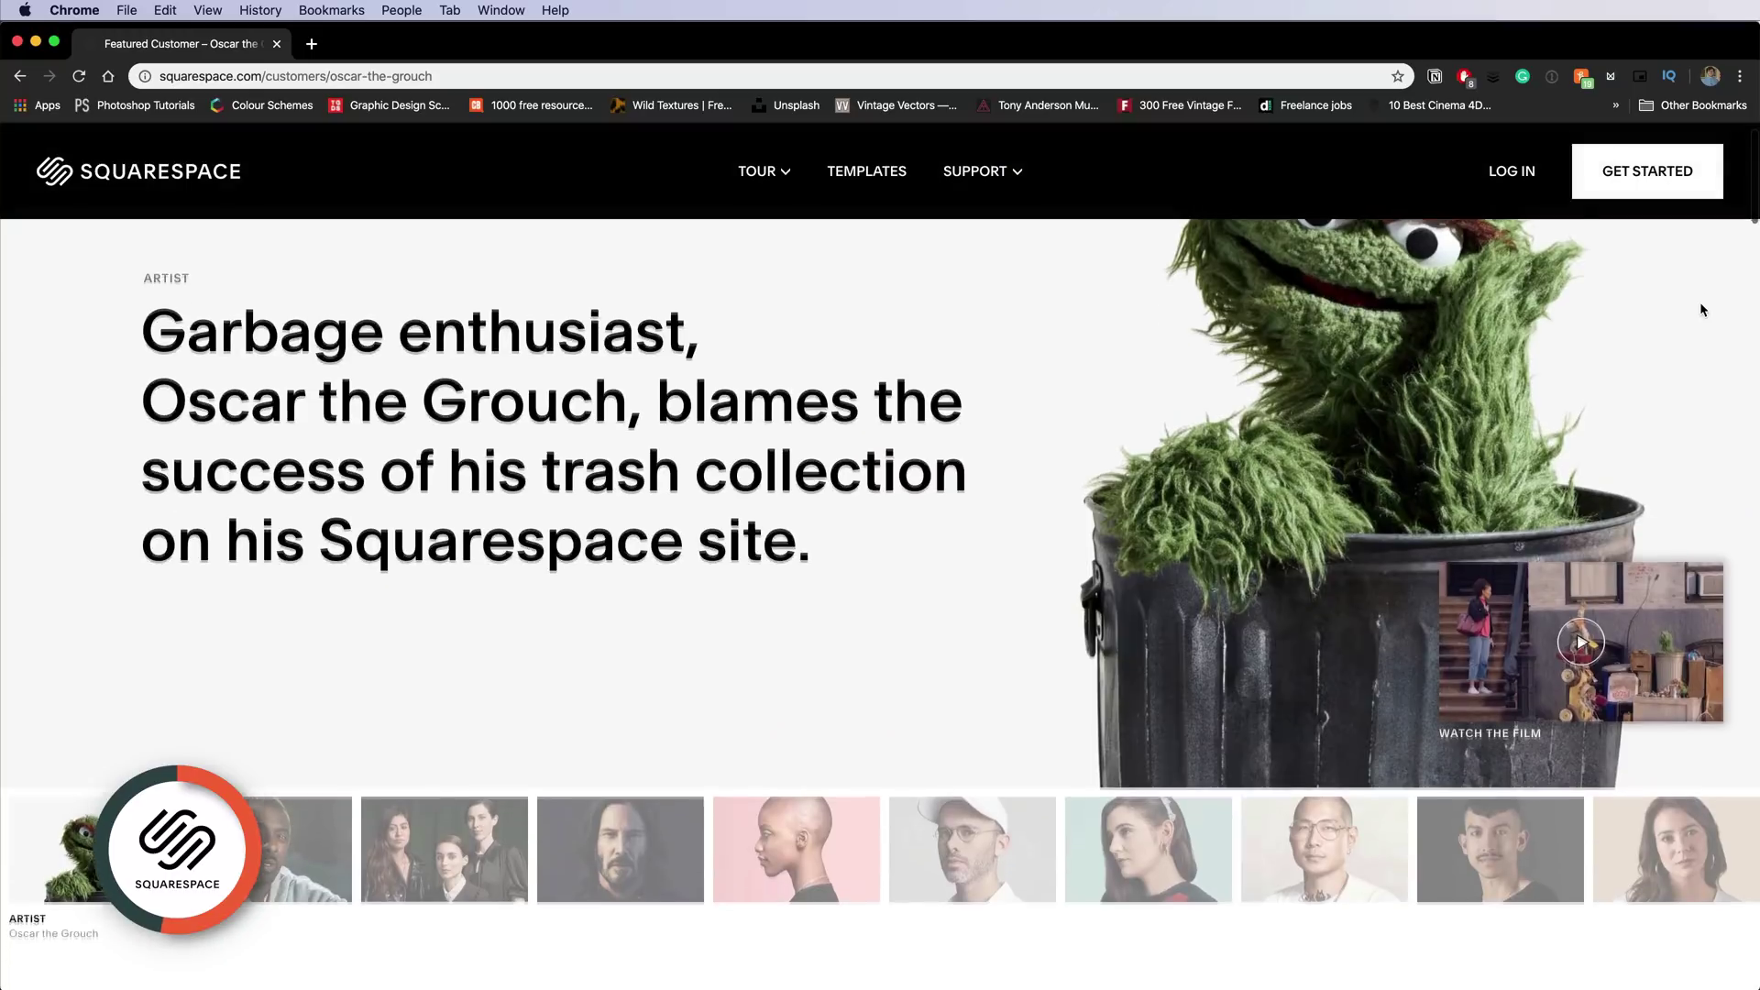
scroll(1700, 307, down, 3)
scroll(1701, 309, down, 2)
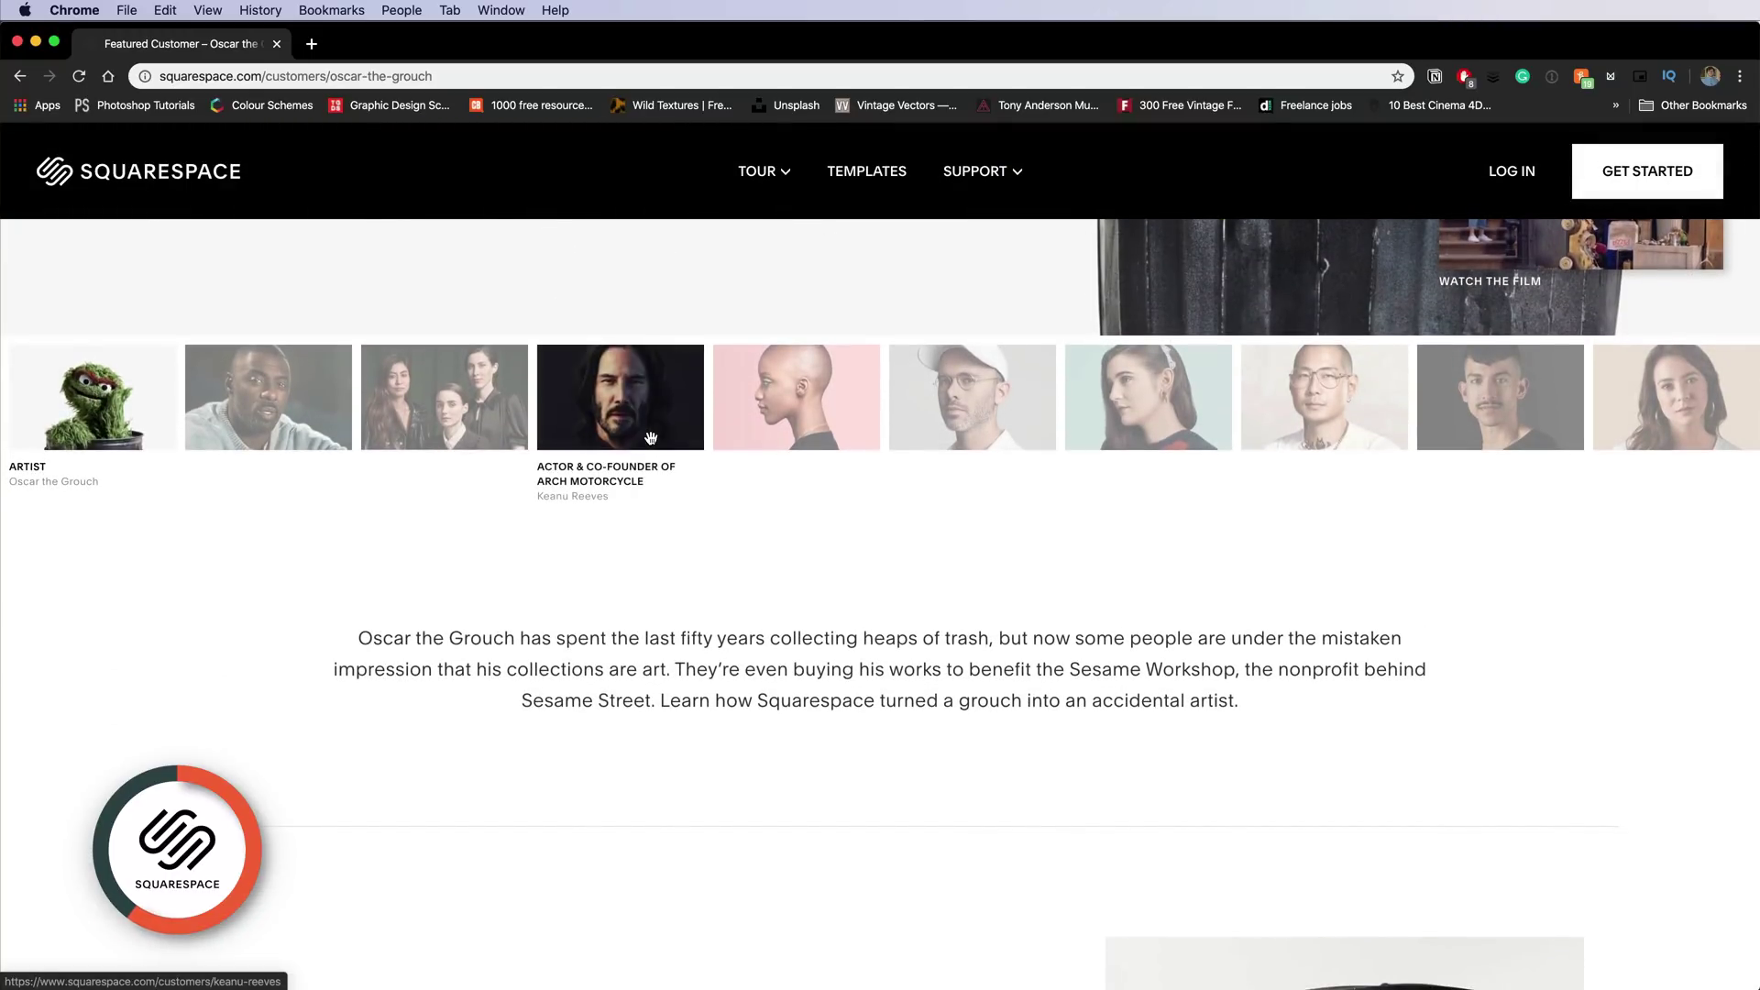
Open the fourth featured customer's motorcycle brand story and scroll down the page
click(651, 439)
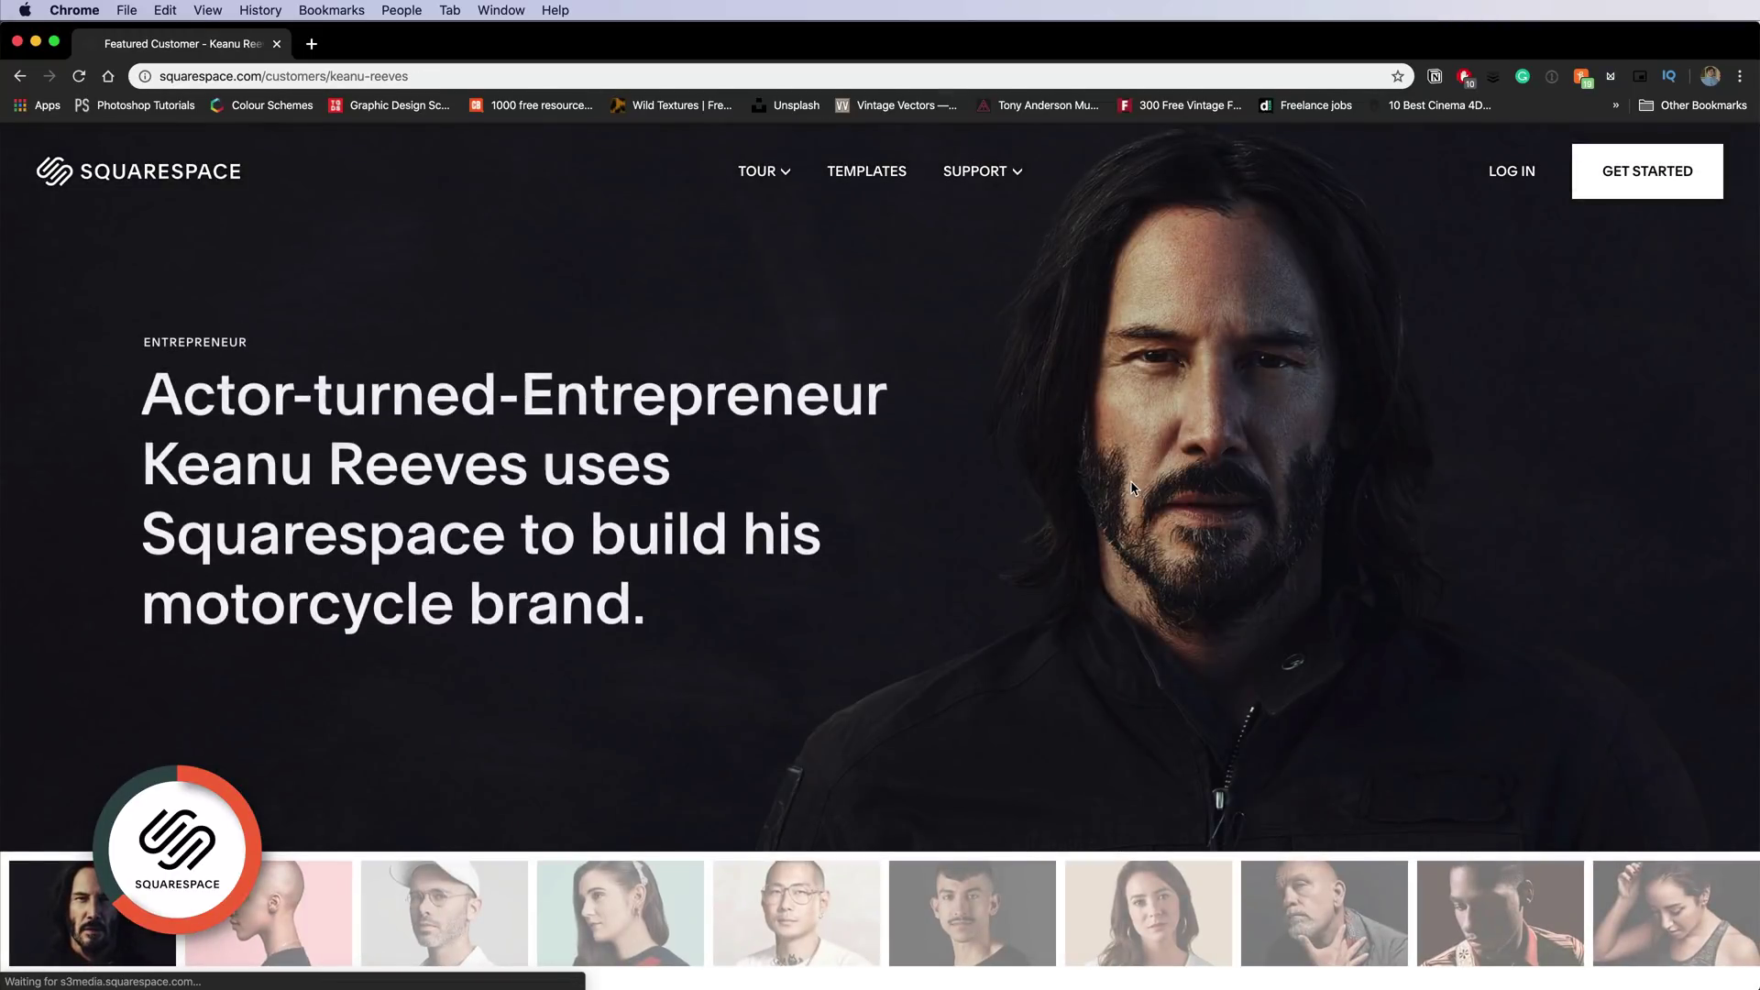
scroll(1132, 488, down, 2)
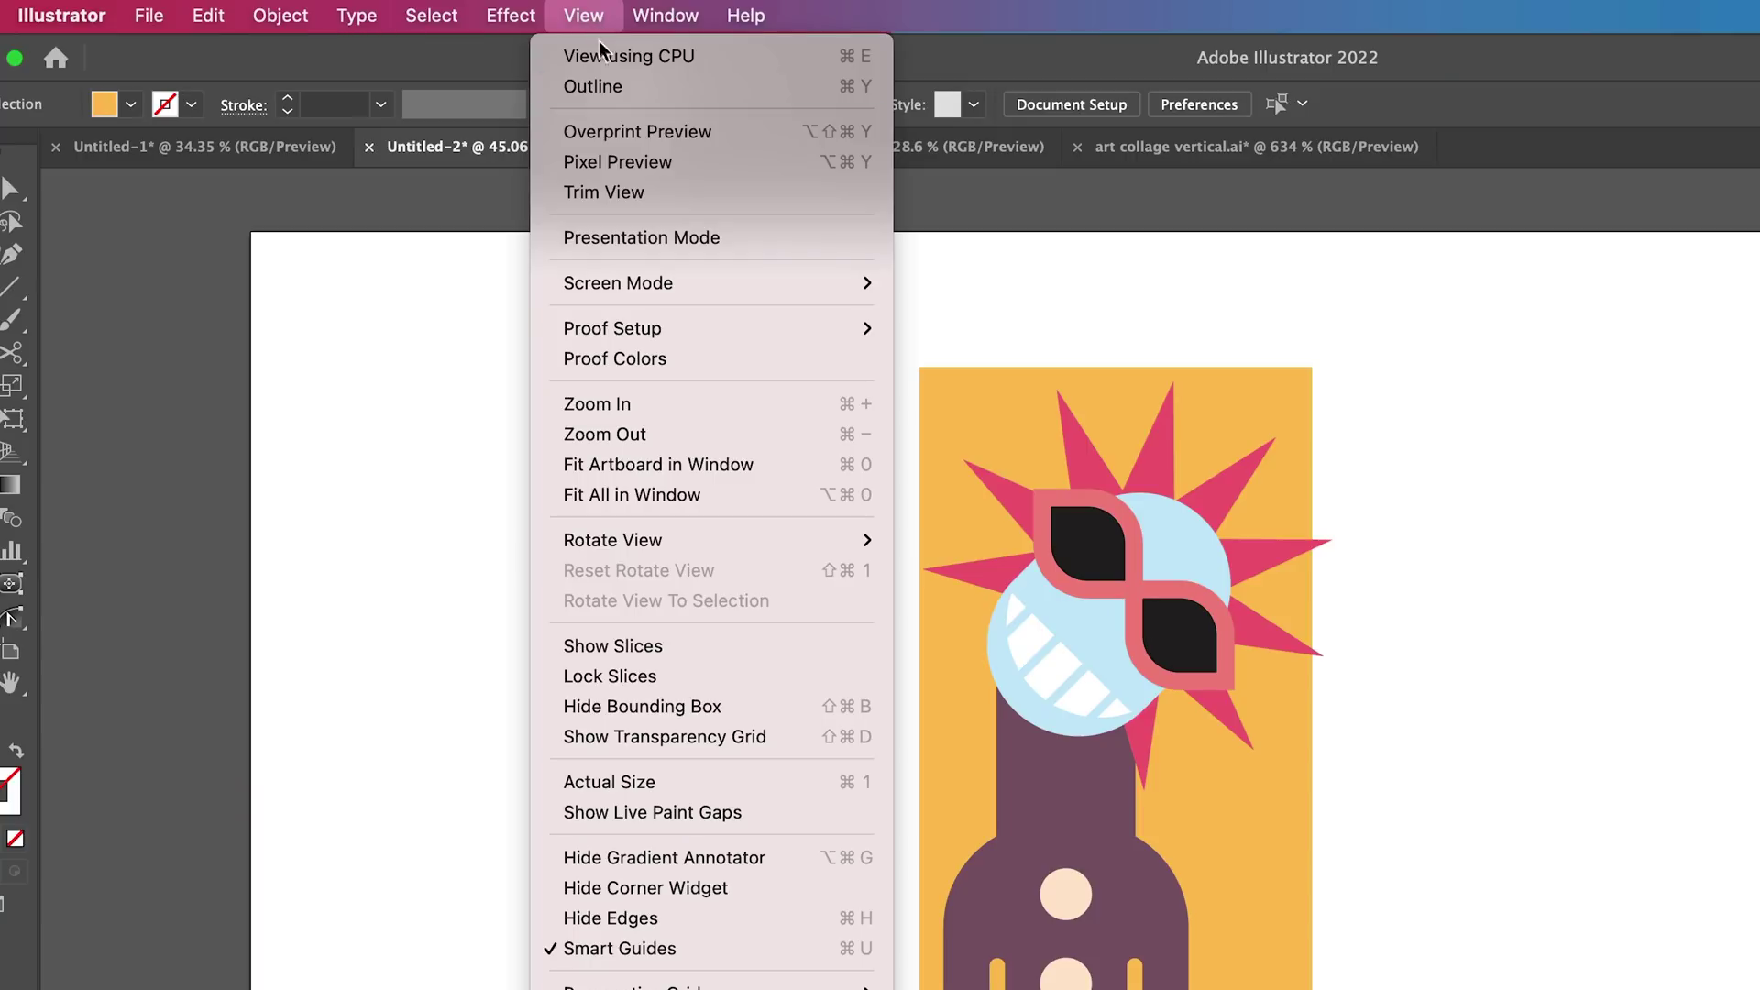
Proof the artwork for Protanopia colour blindness and zoom in on the glasses
mouse_move(730, 332)
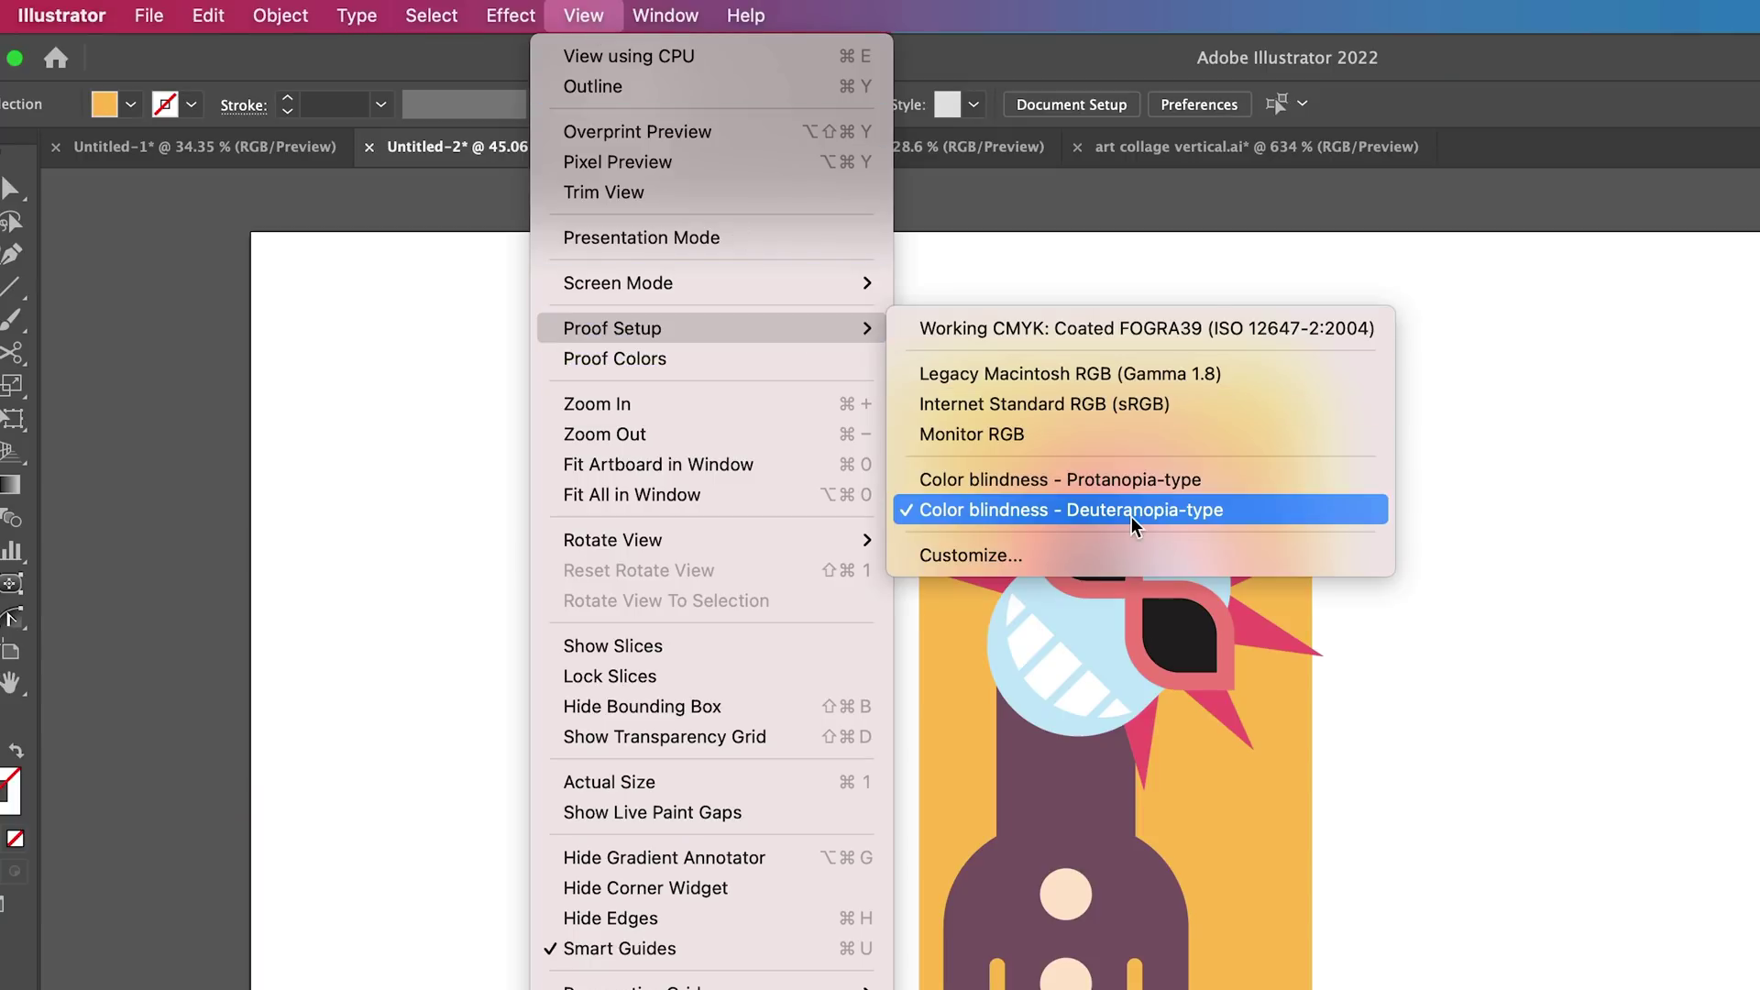
click(1251, 481)
key(z)
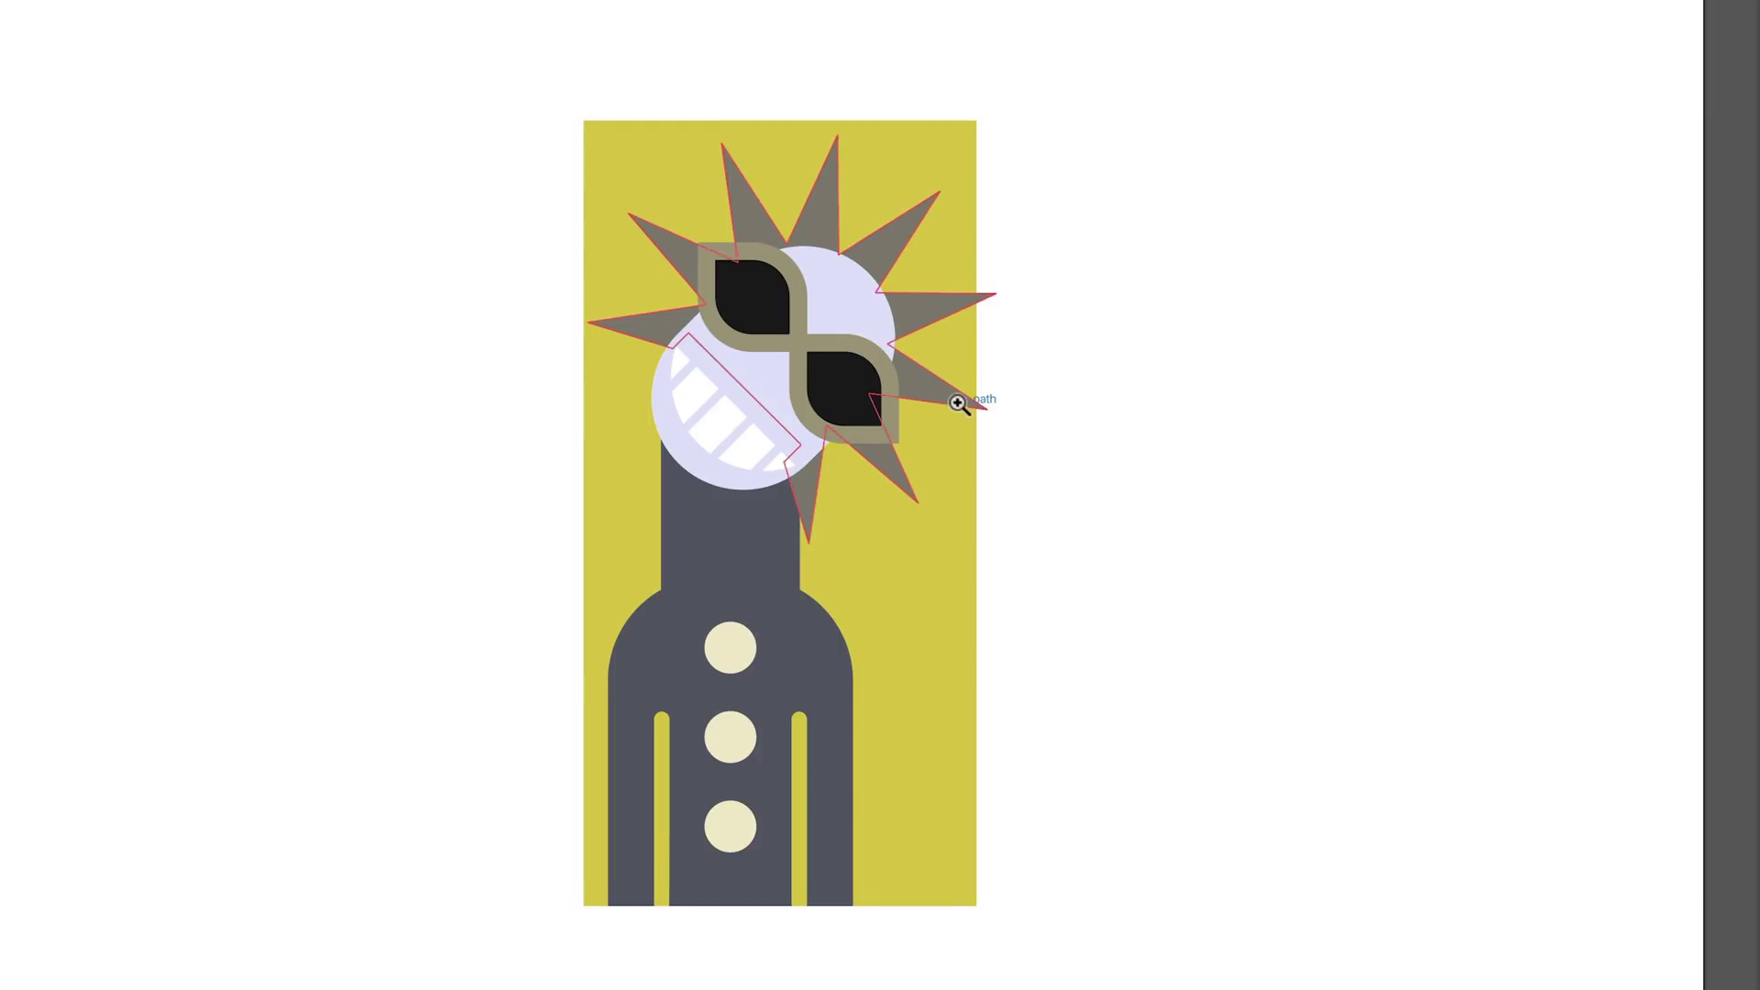
drag(790, 390, 934, 357)
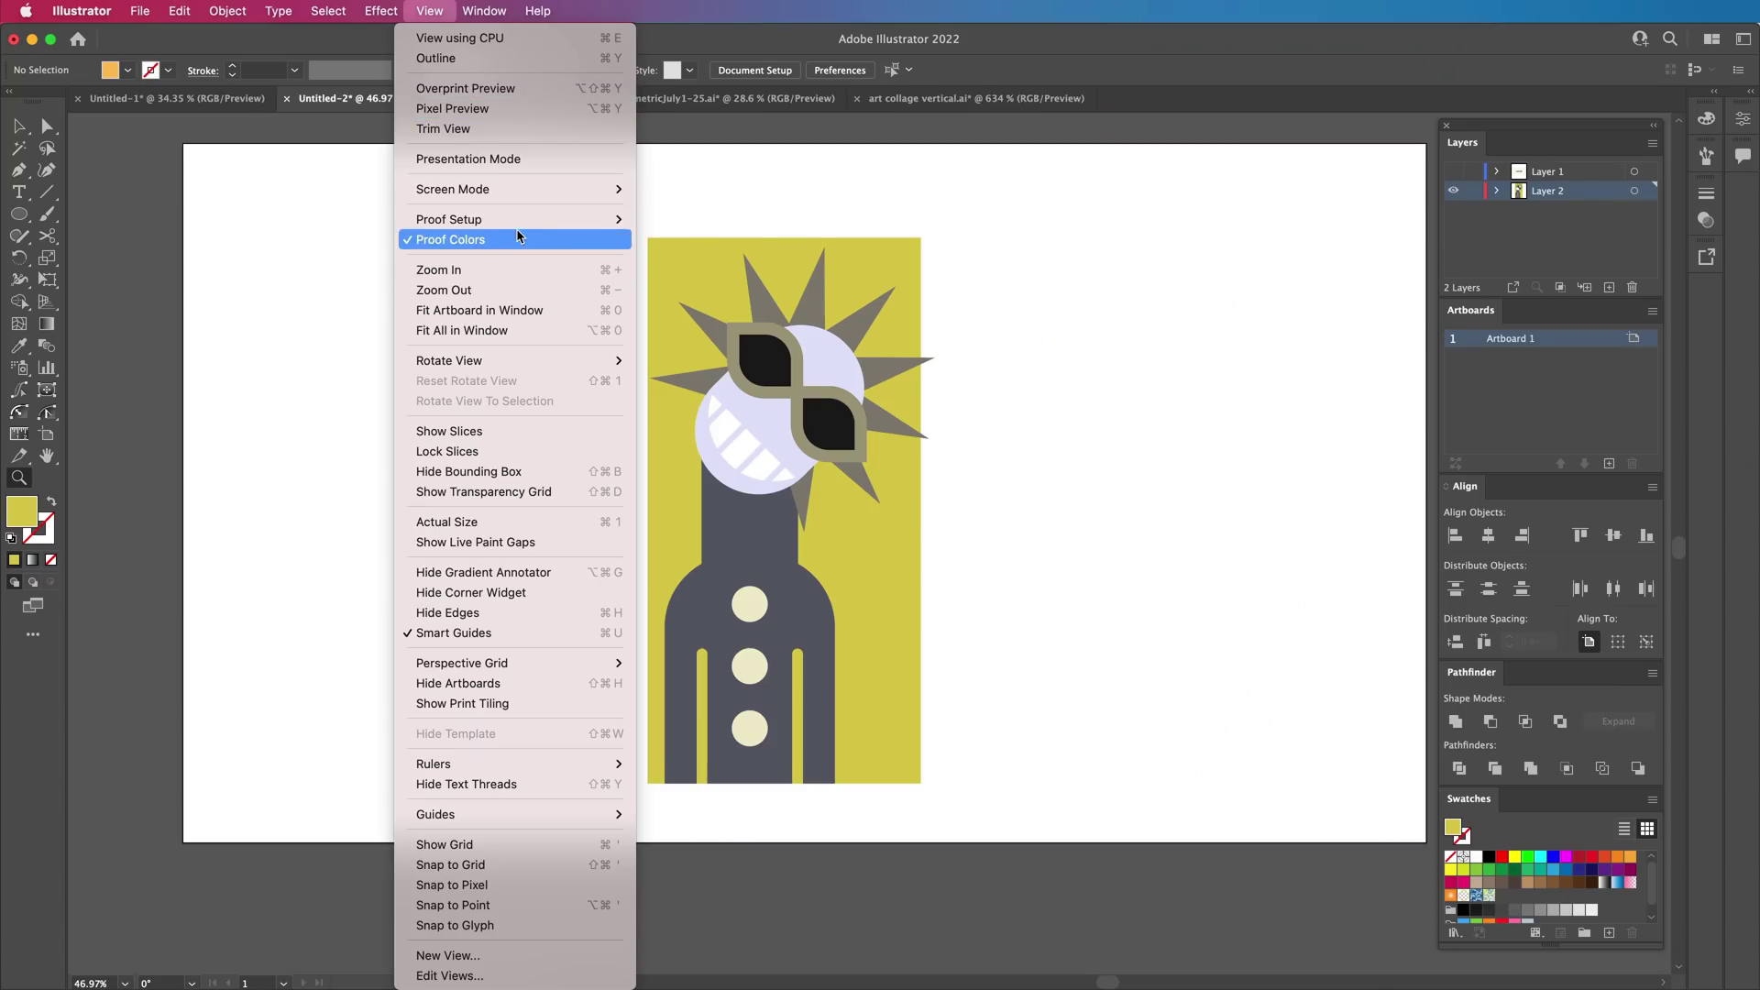
Switch the proof to Deuteranopia, then turn Proof Colors off
mouse_move(525, 230)
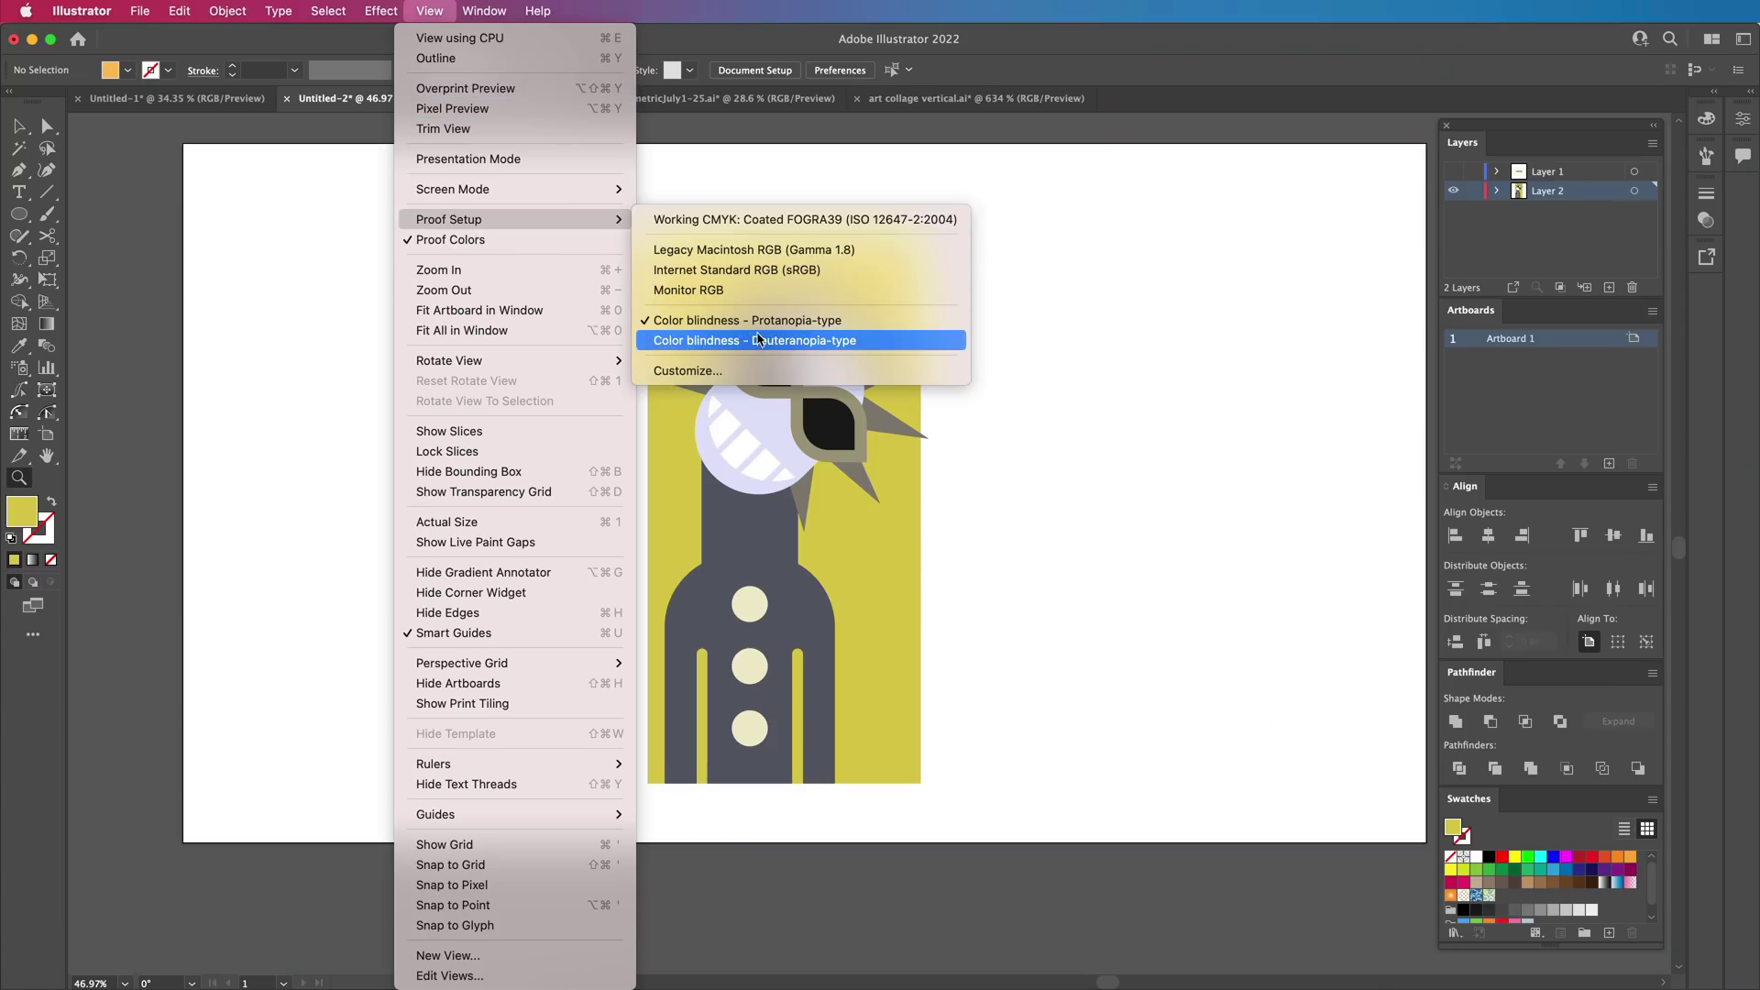
click(759, 341)
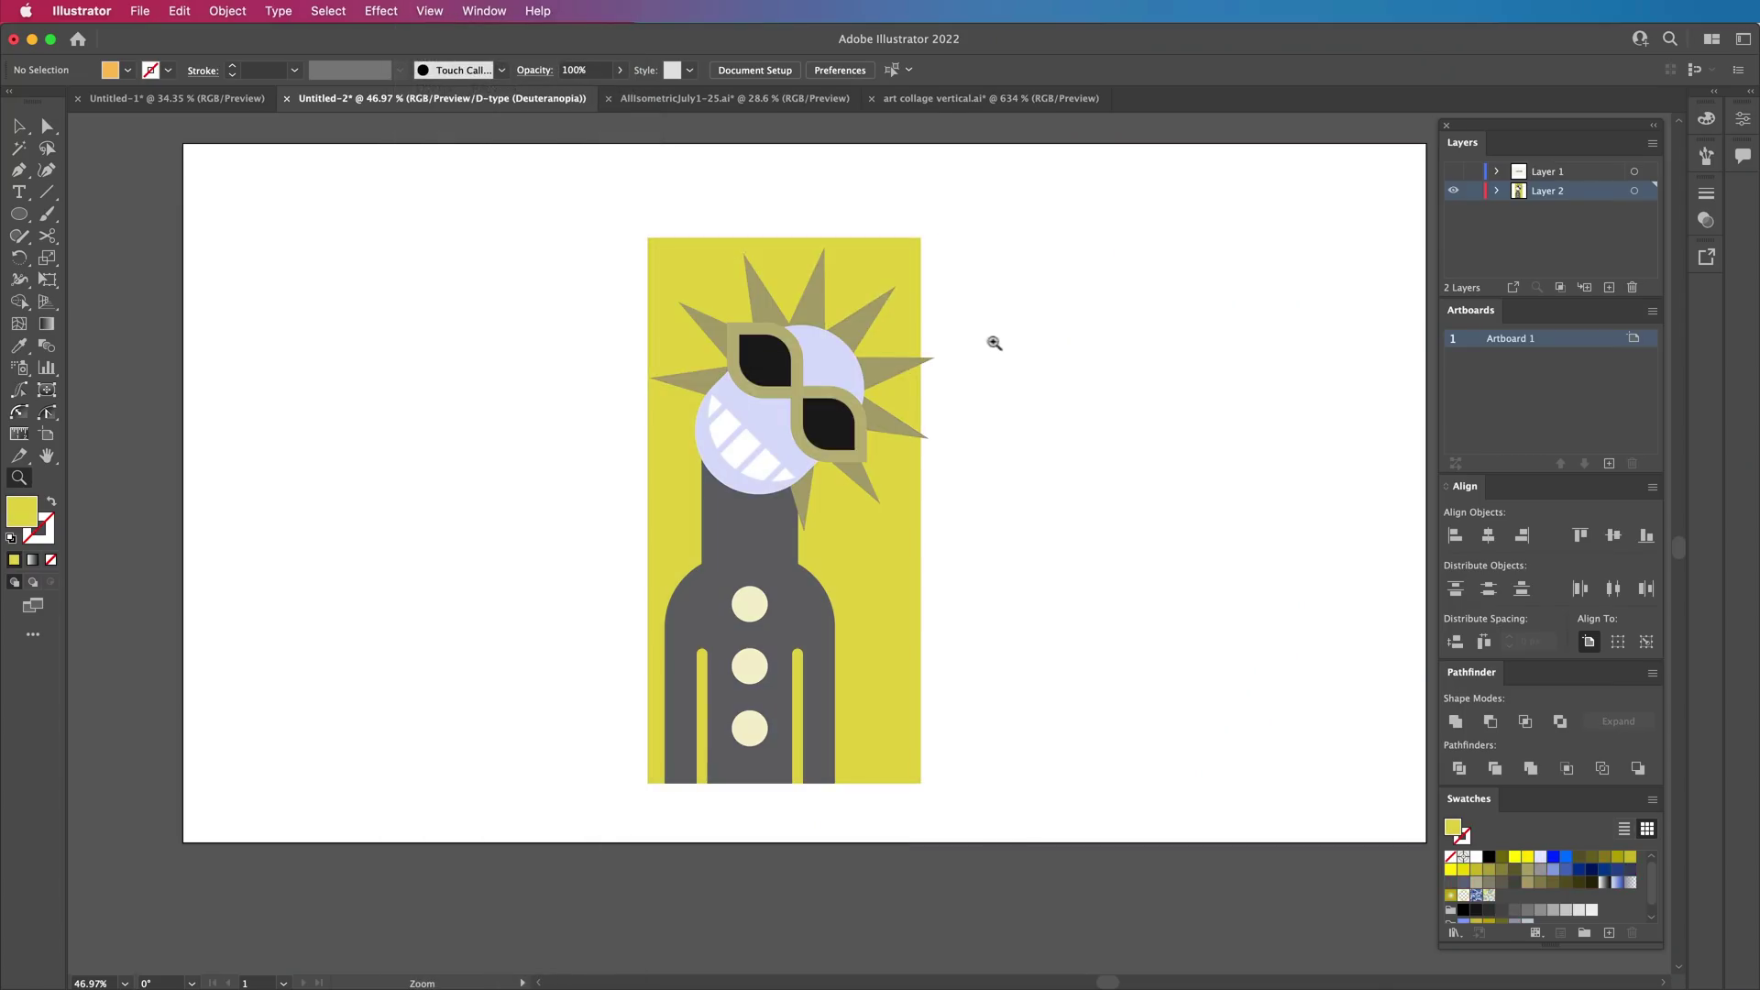
click(431, 10)
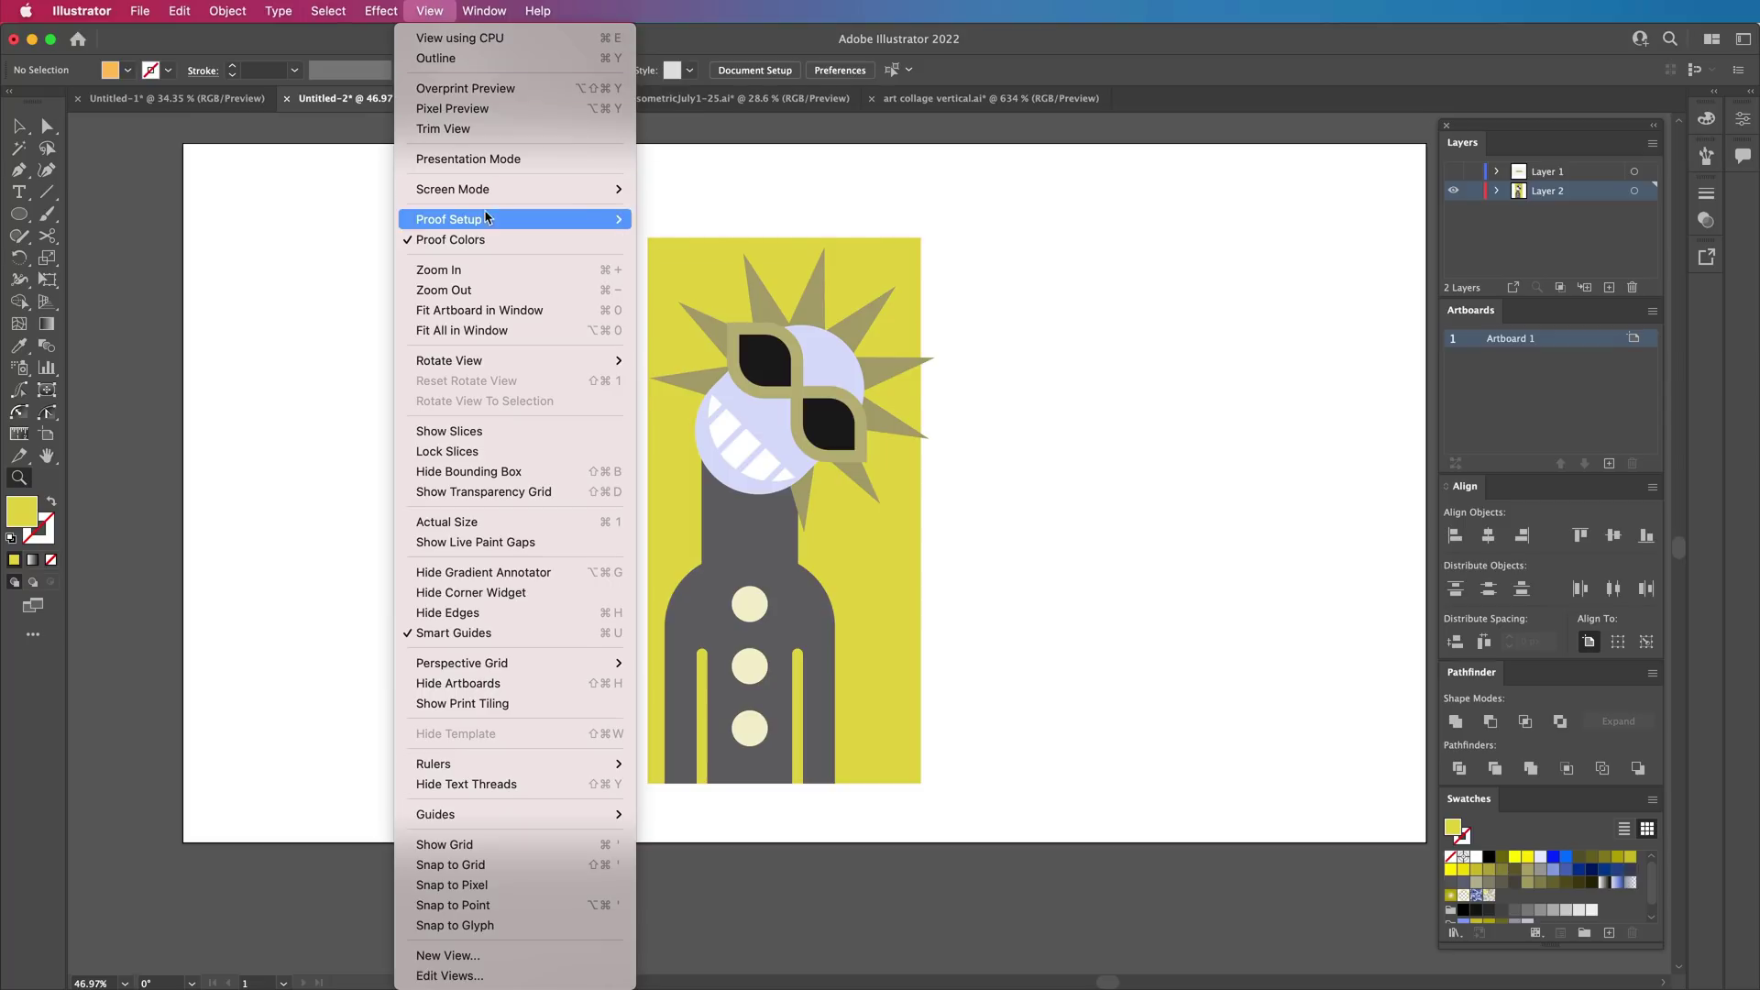
click(488, 241)
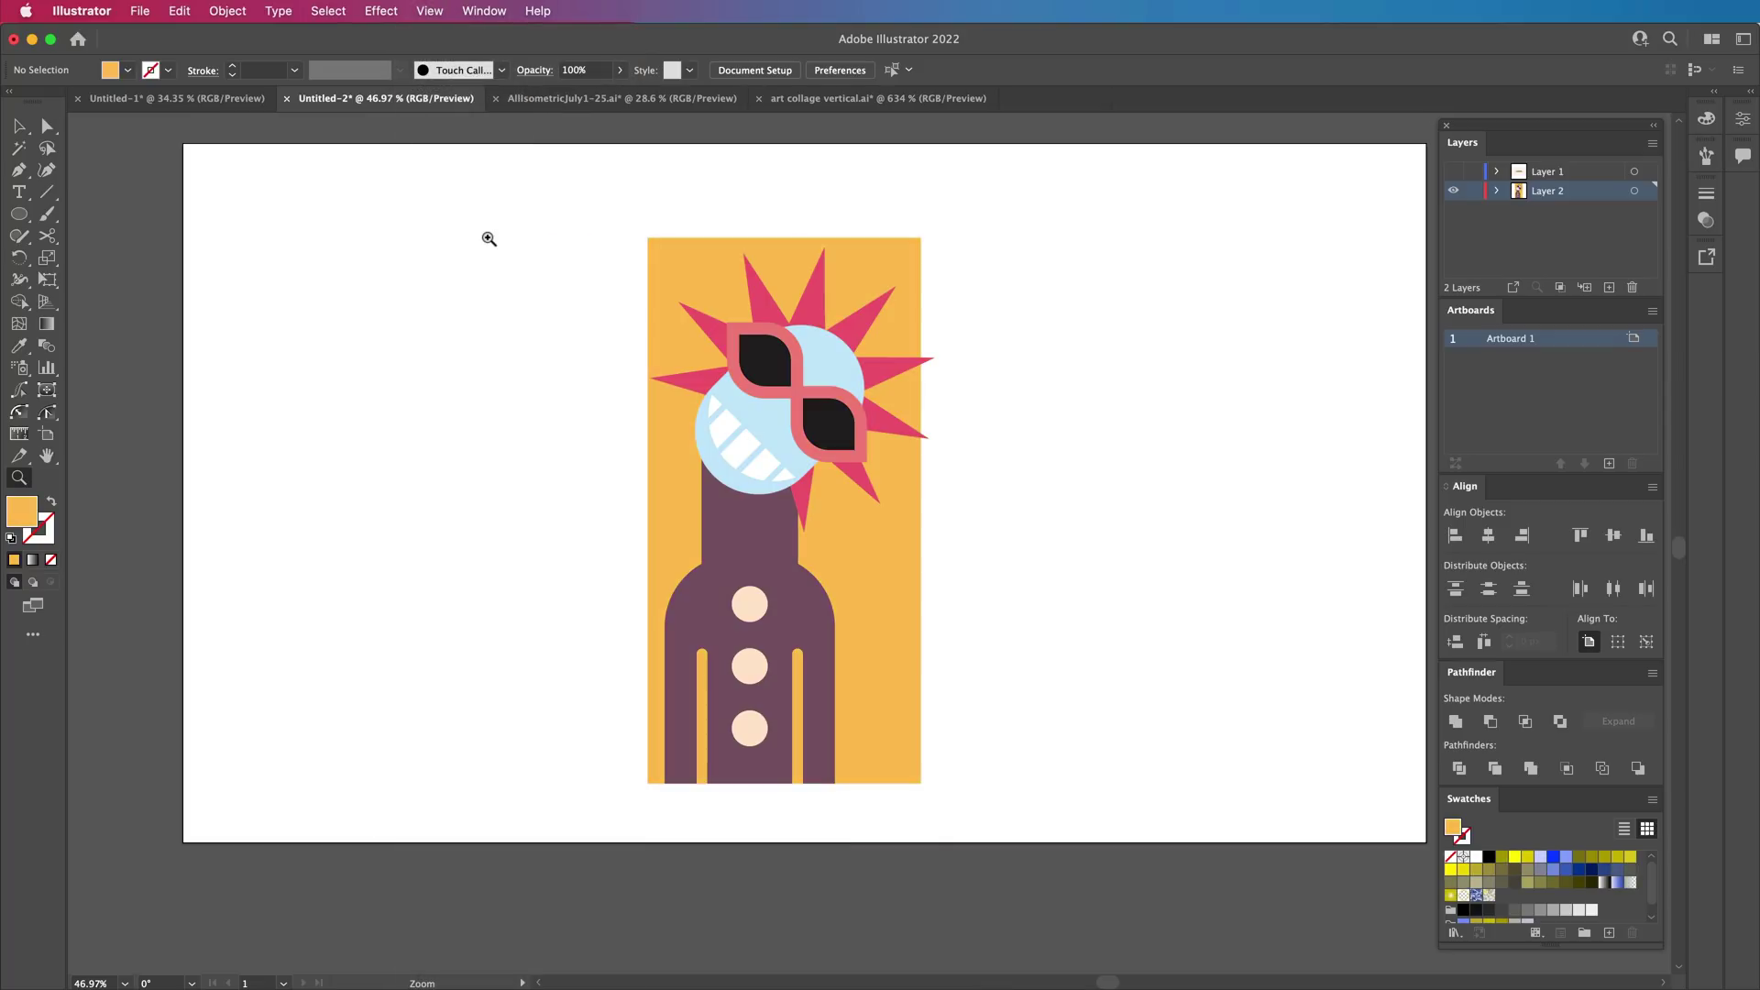
click(424, 8)
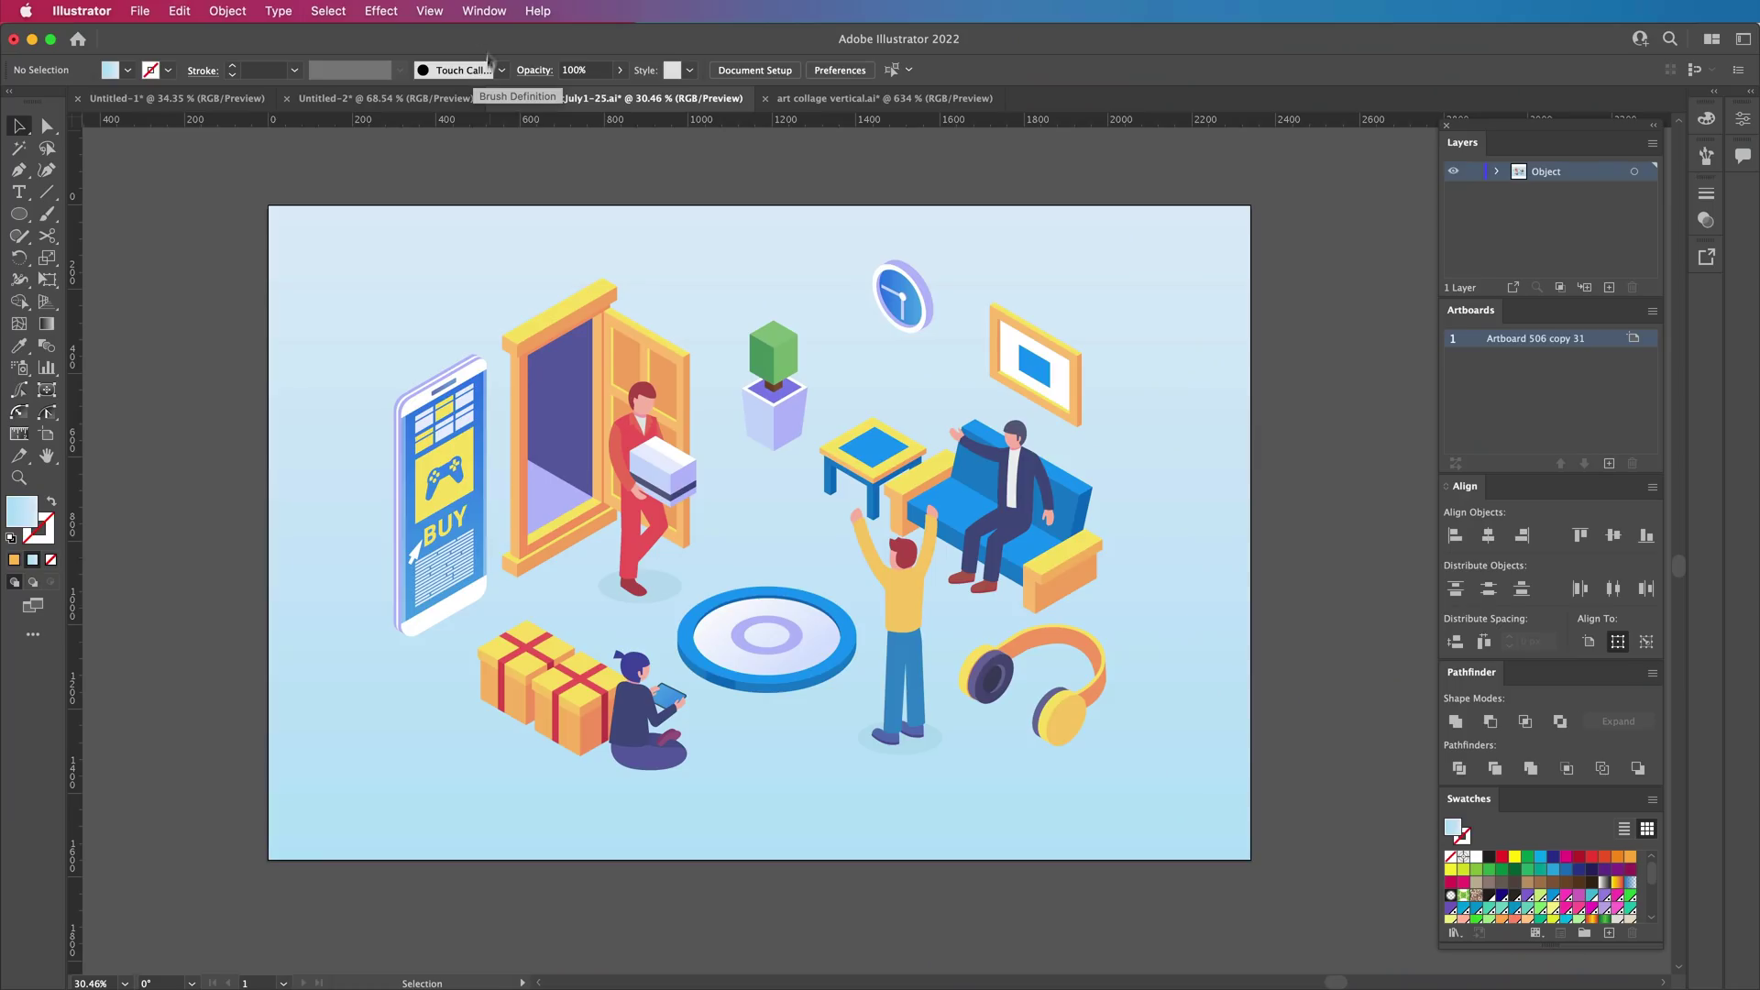
Proof the isometric scene as Deuteranopia, inspect the background, then uncheck Proof Colors
click(430, 10)
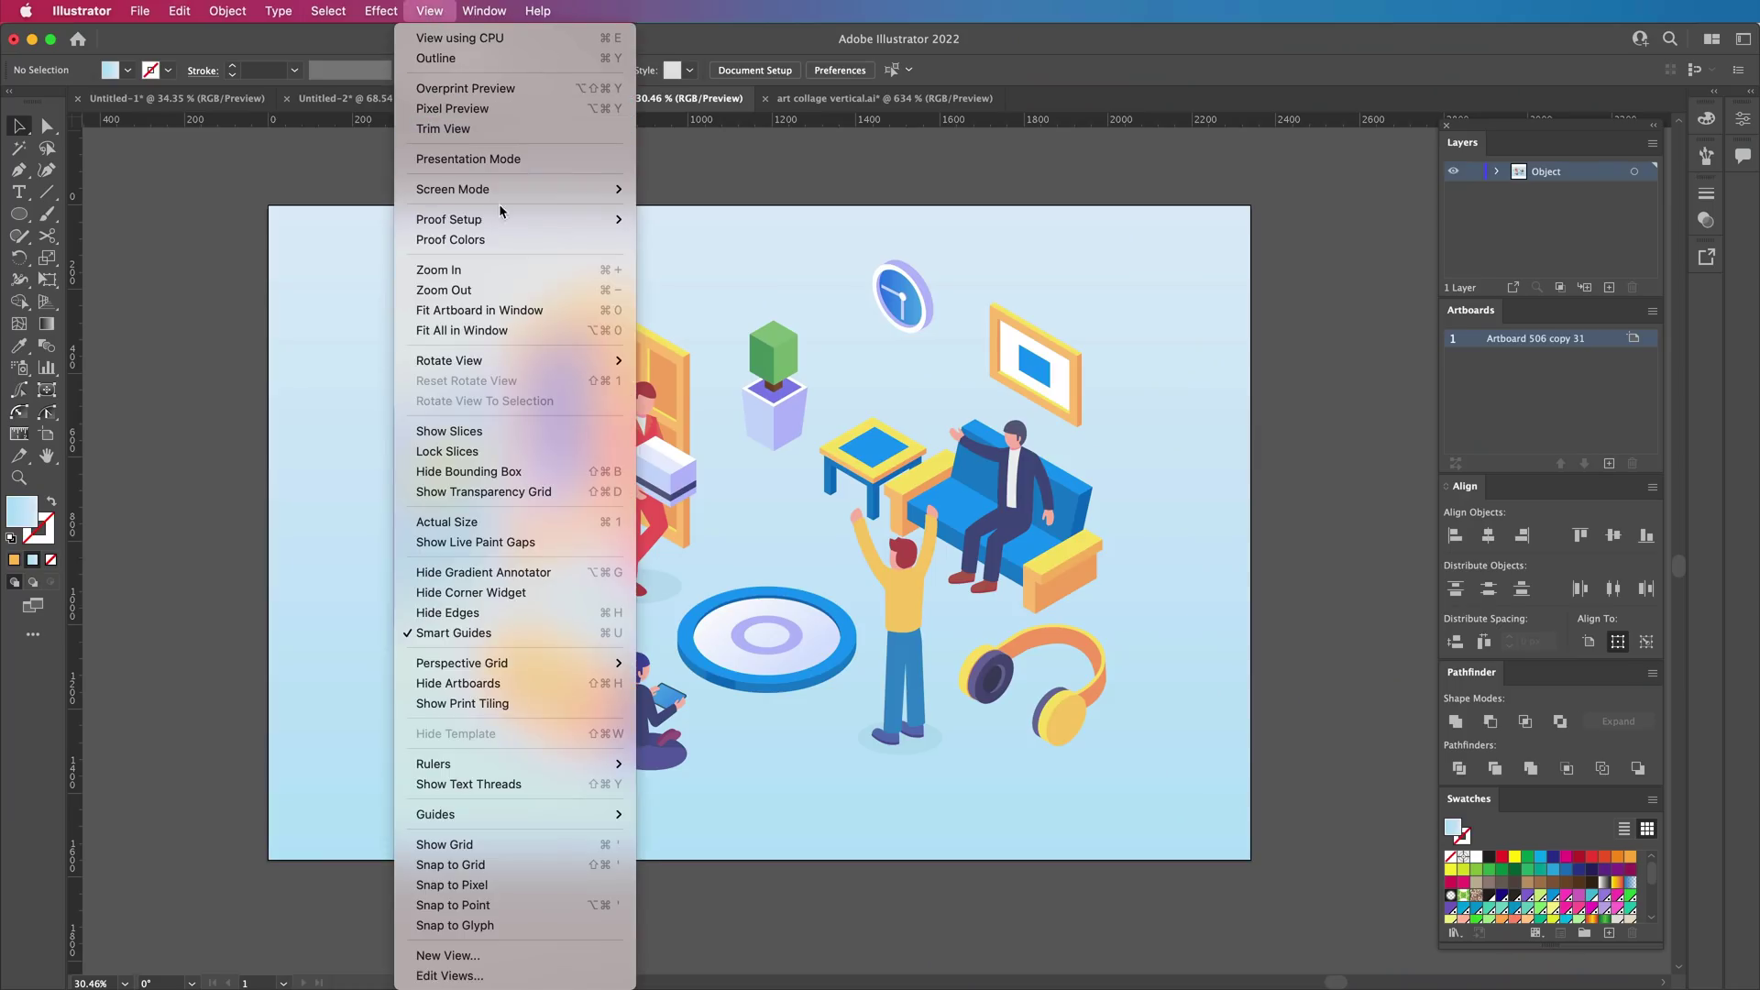
mouse_move(503, 220)
click(525, 241)
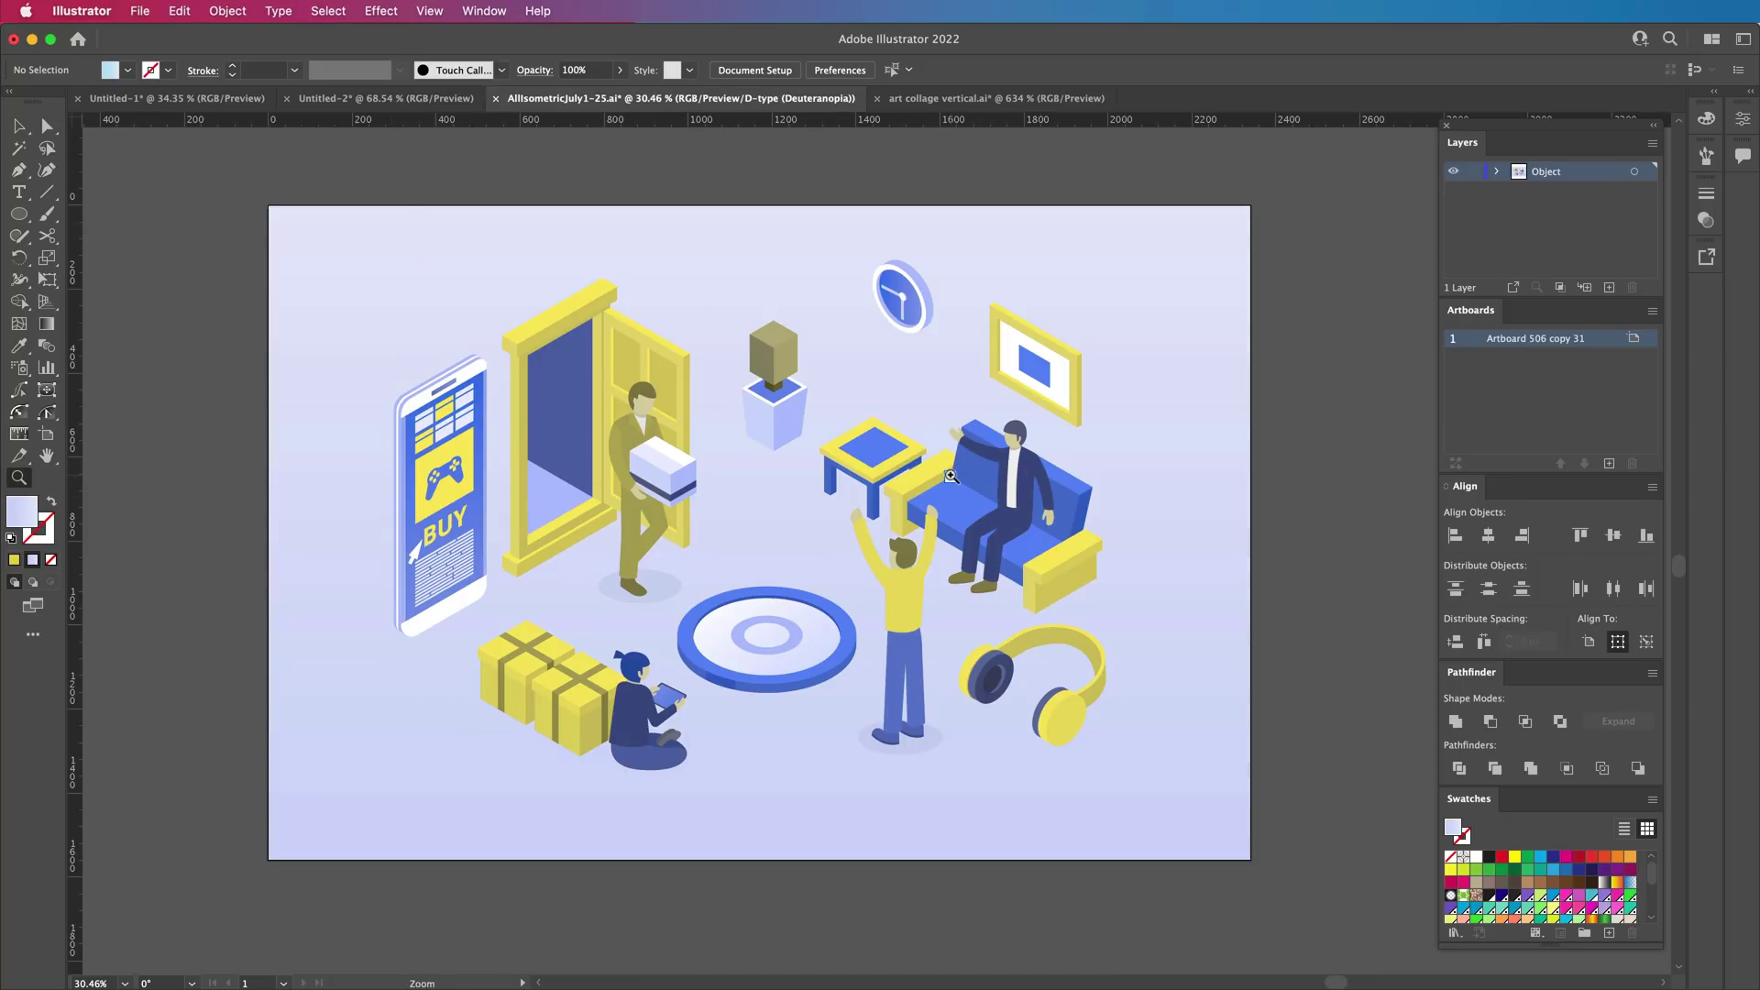
super+click(953, 480)
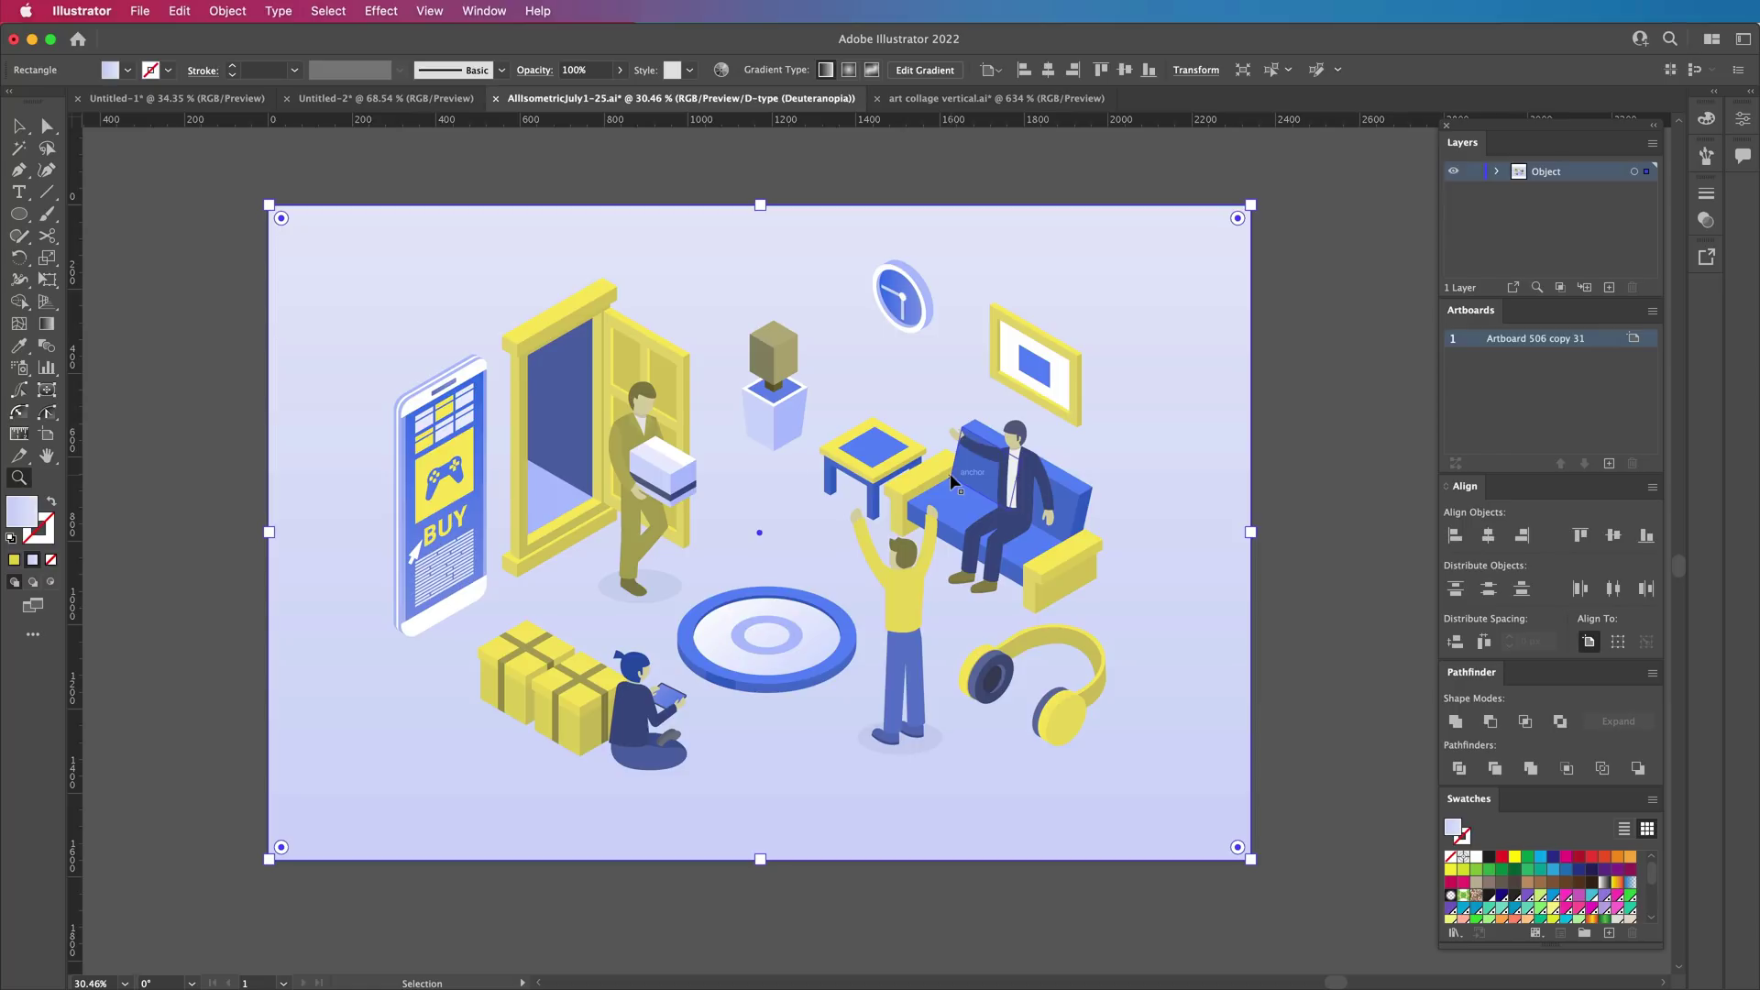
key(super+shift+a)
click(428, 11)
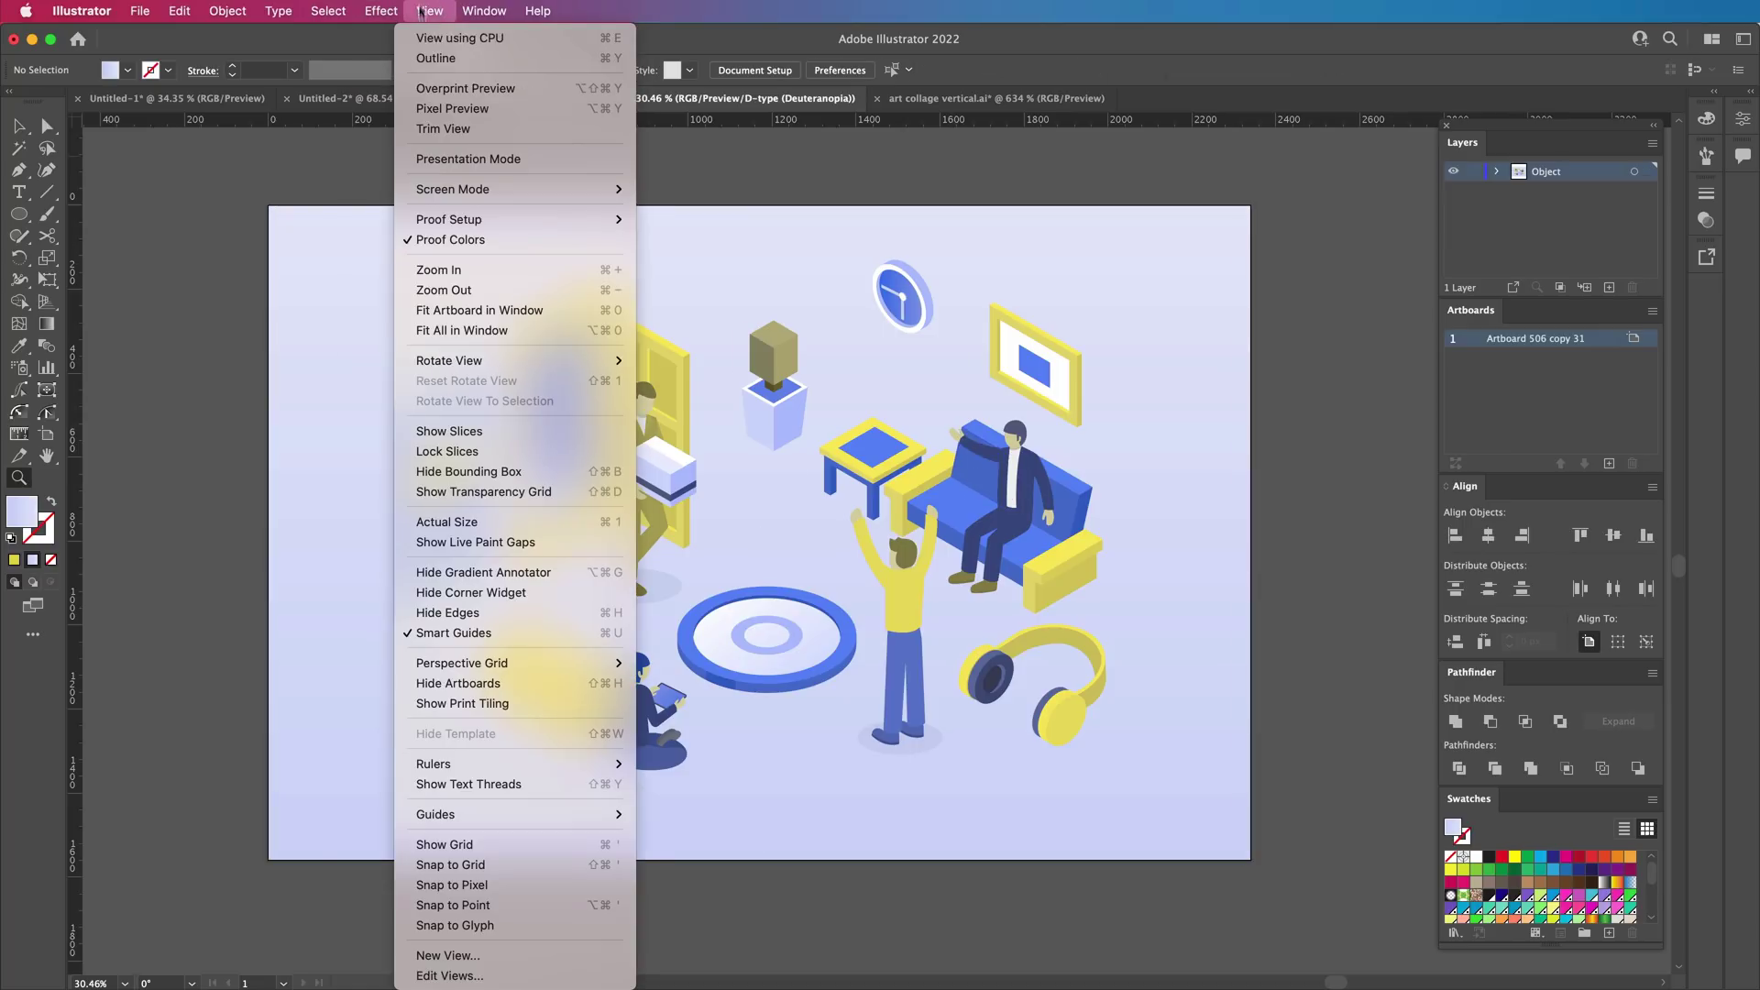
click(487, 245)
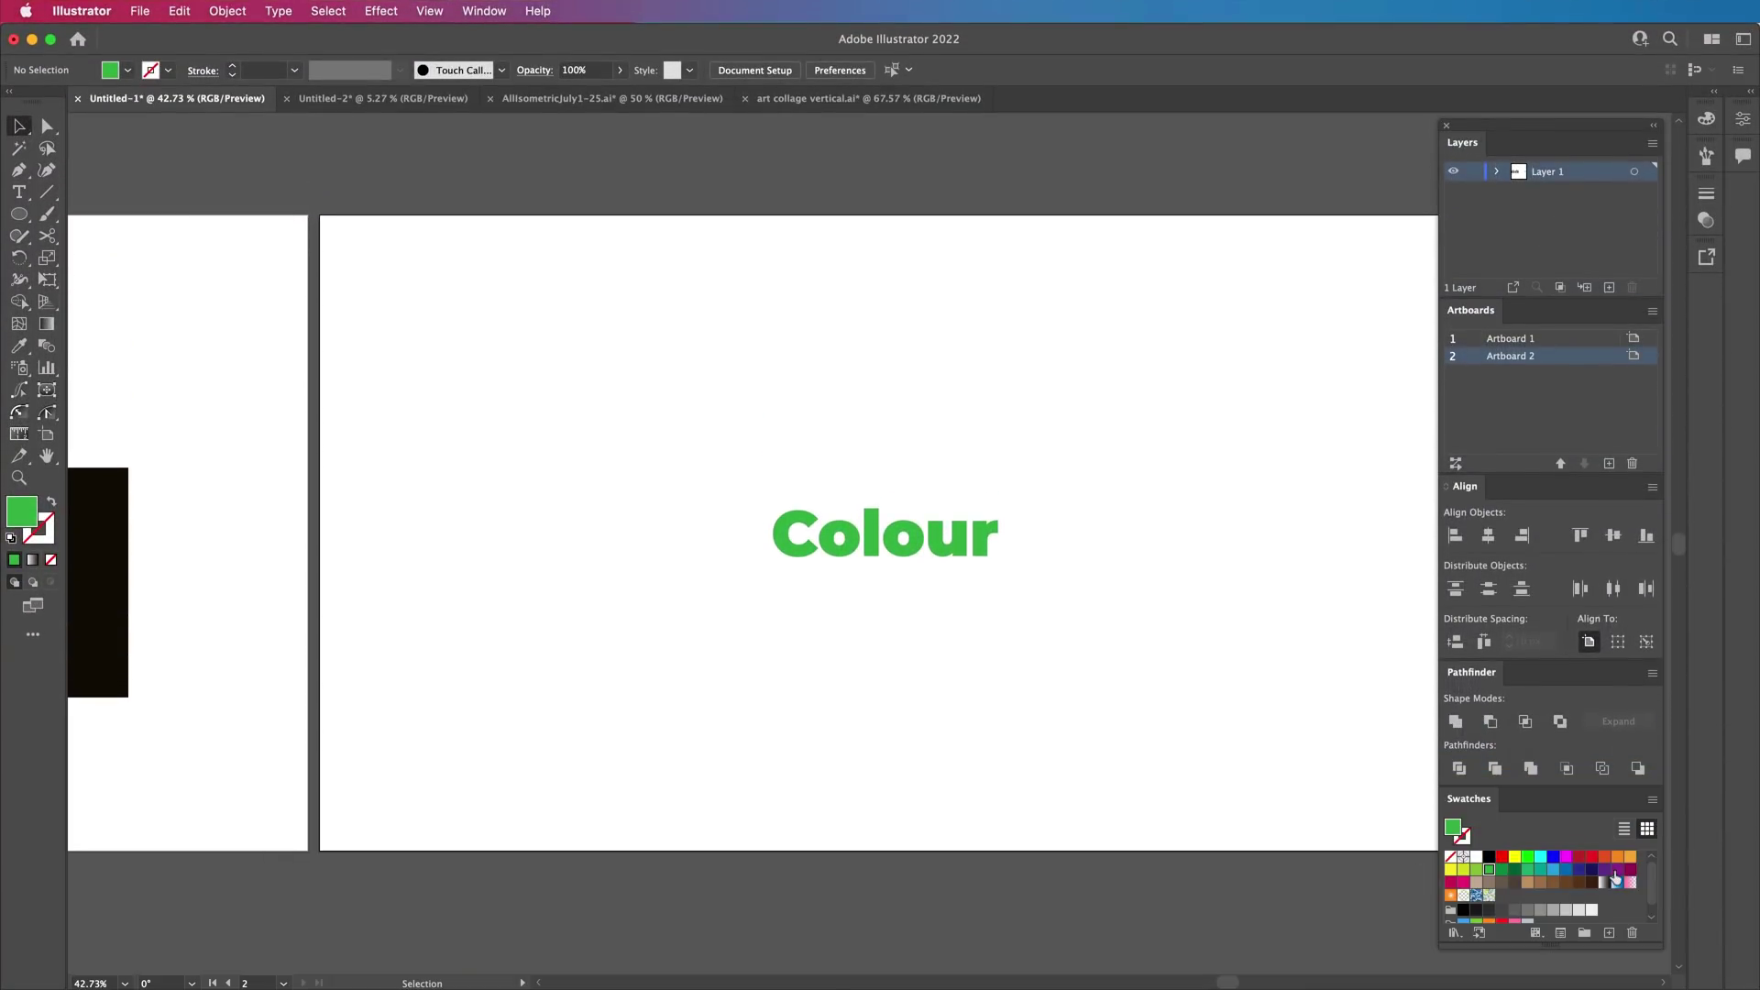
Fill the word Colour with a purple swatch
click(1614, 875)
drag(1096, 813, 711, 436)
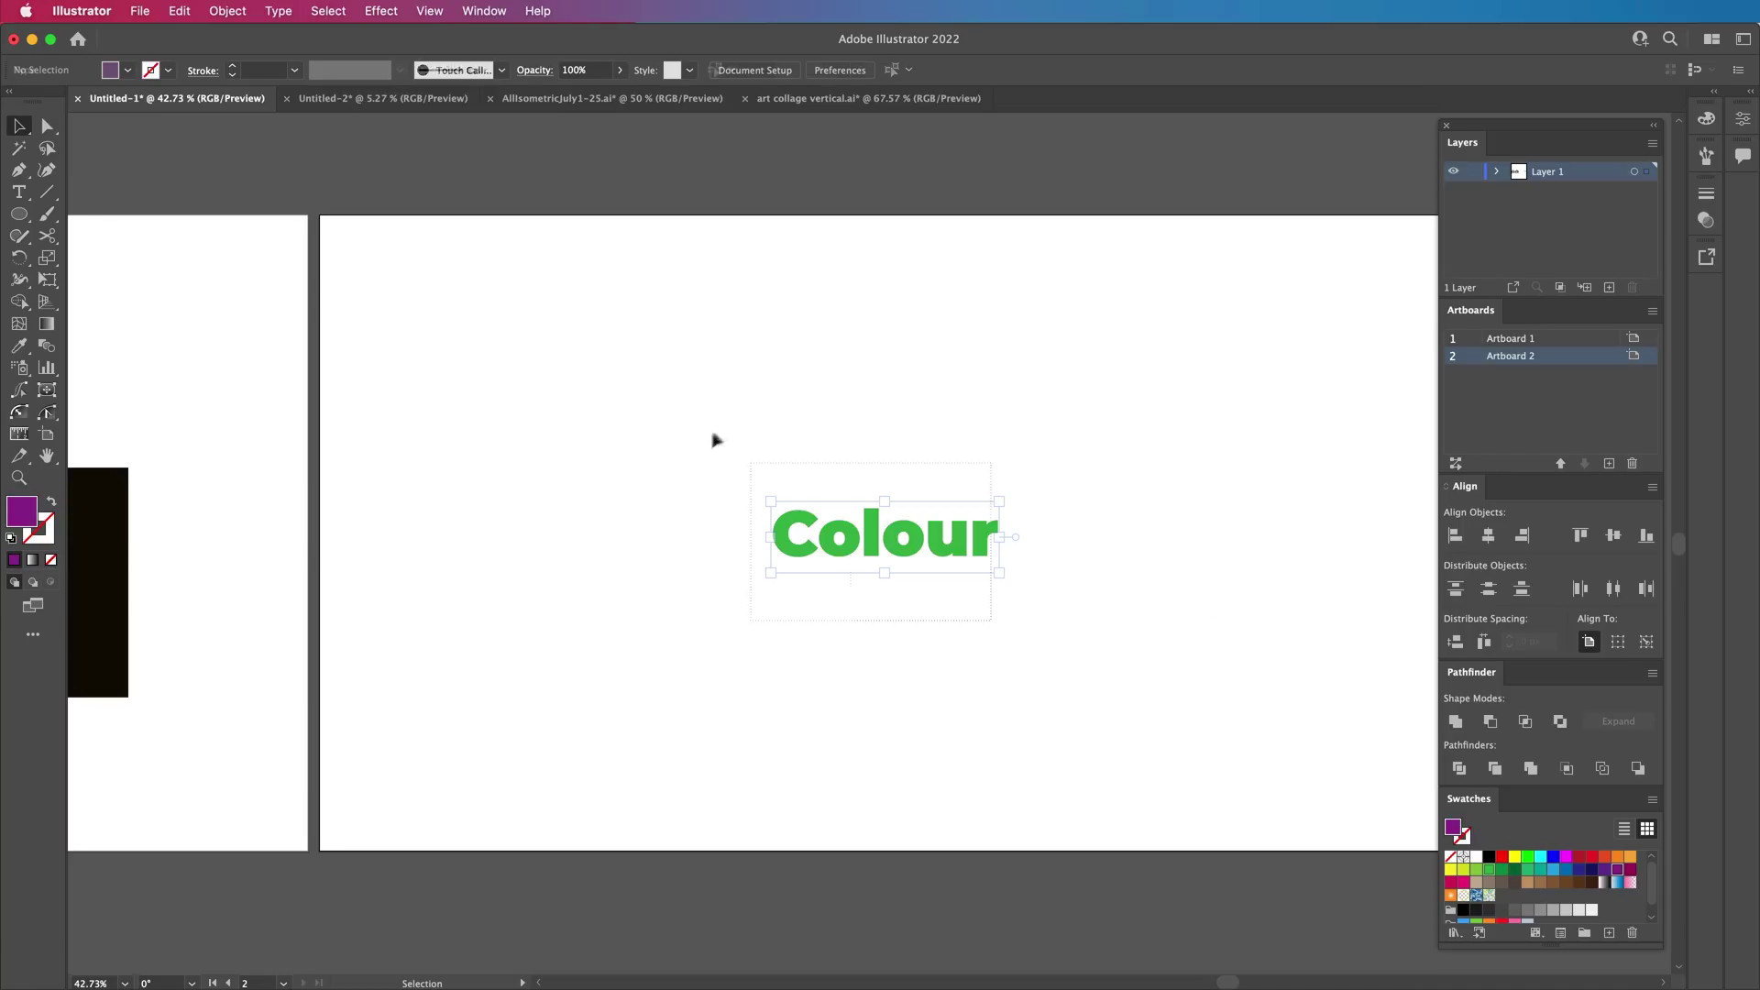
click(1617, 871)
click(981, 653)
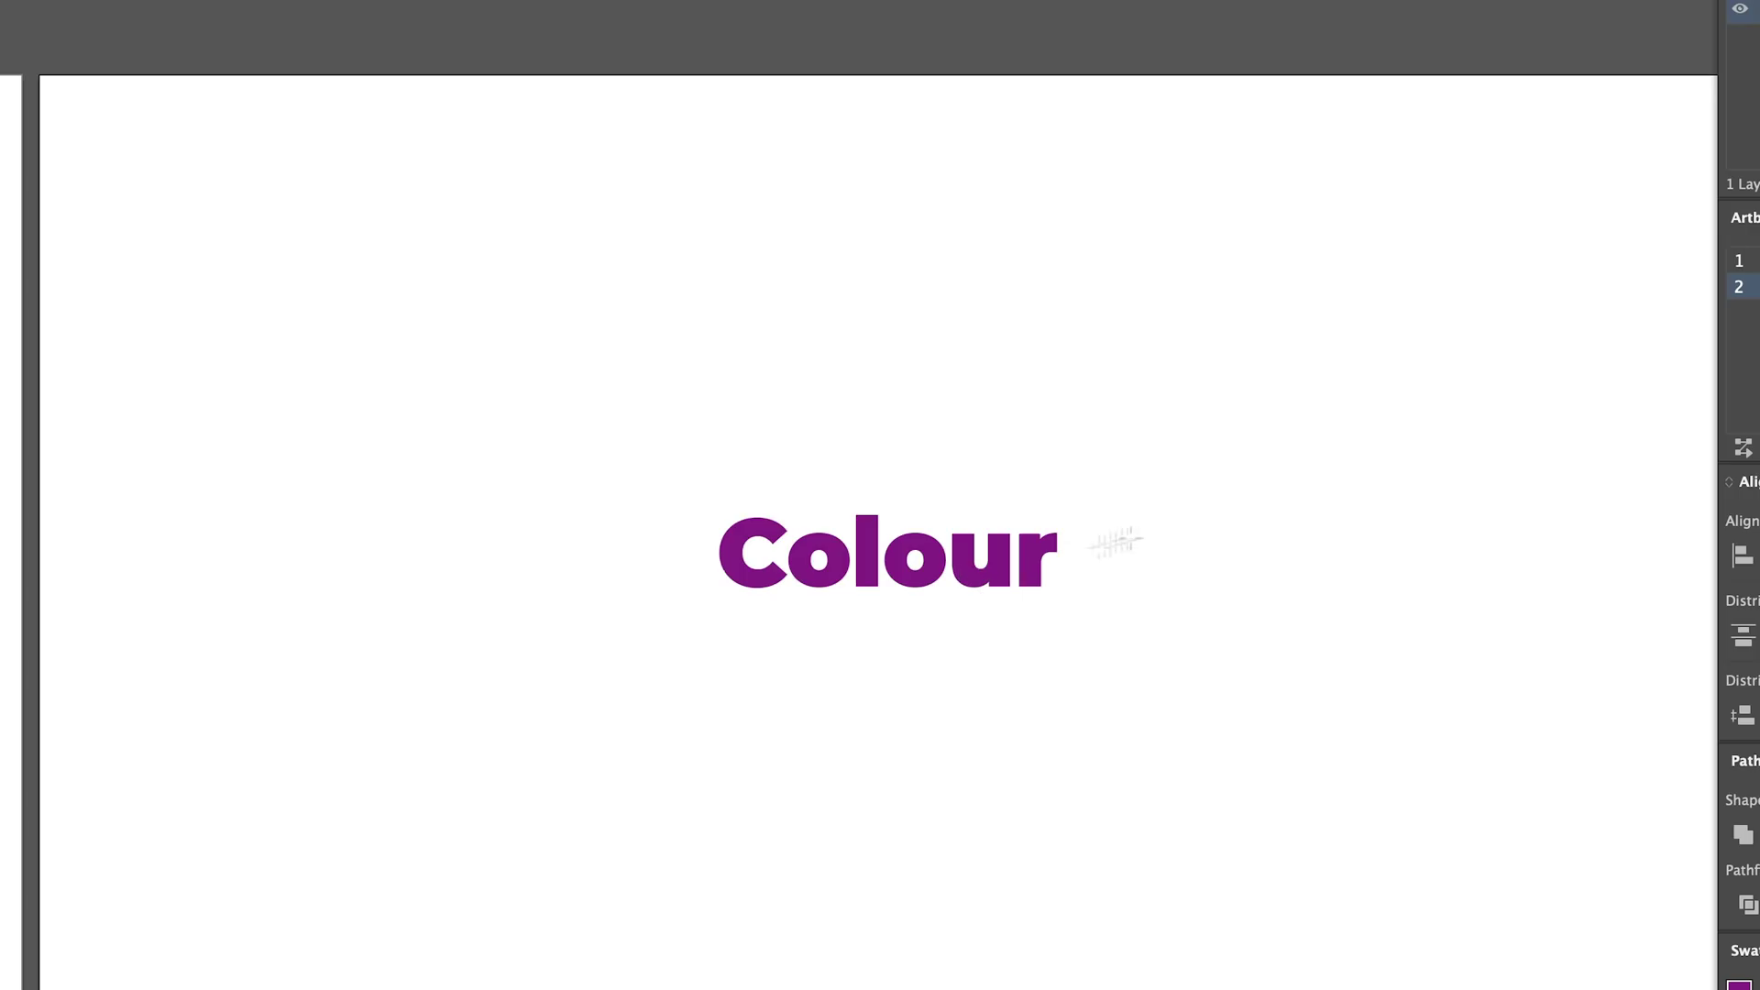
Draw a purple rectangle over Colour and send it behind the text
drag(417, 298, 1421, 742)
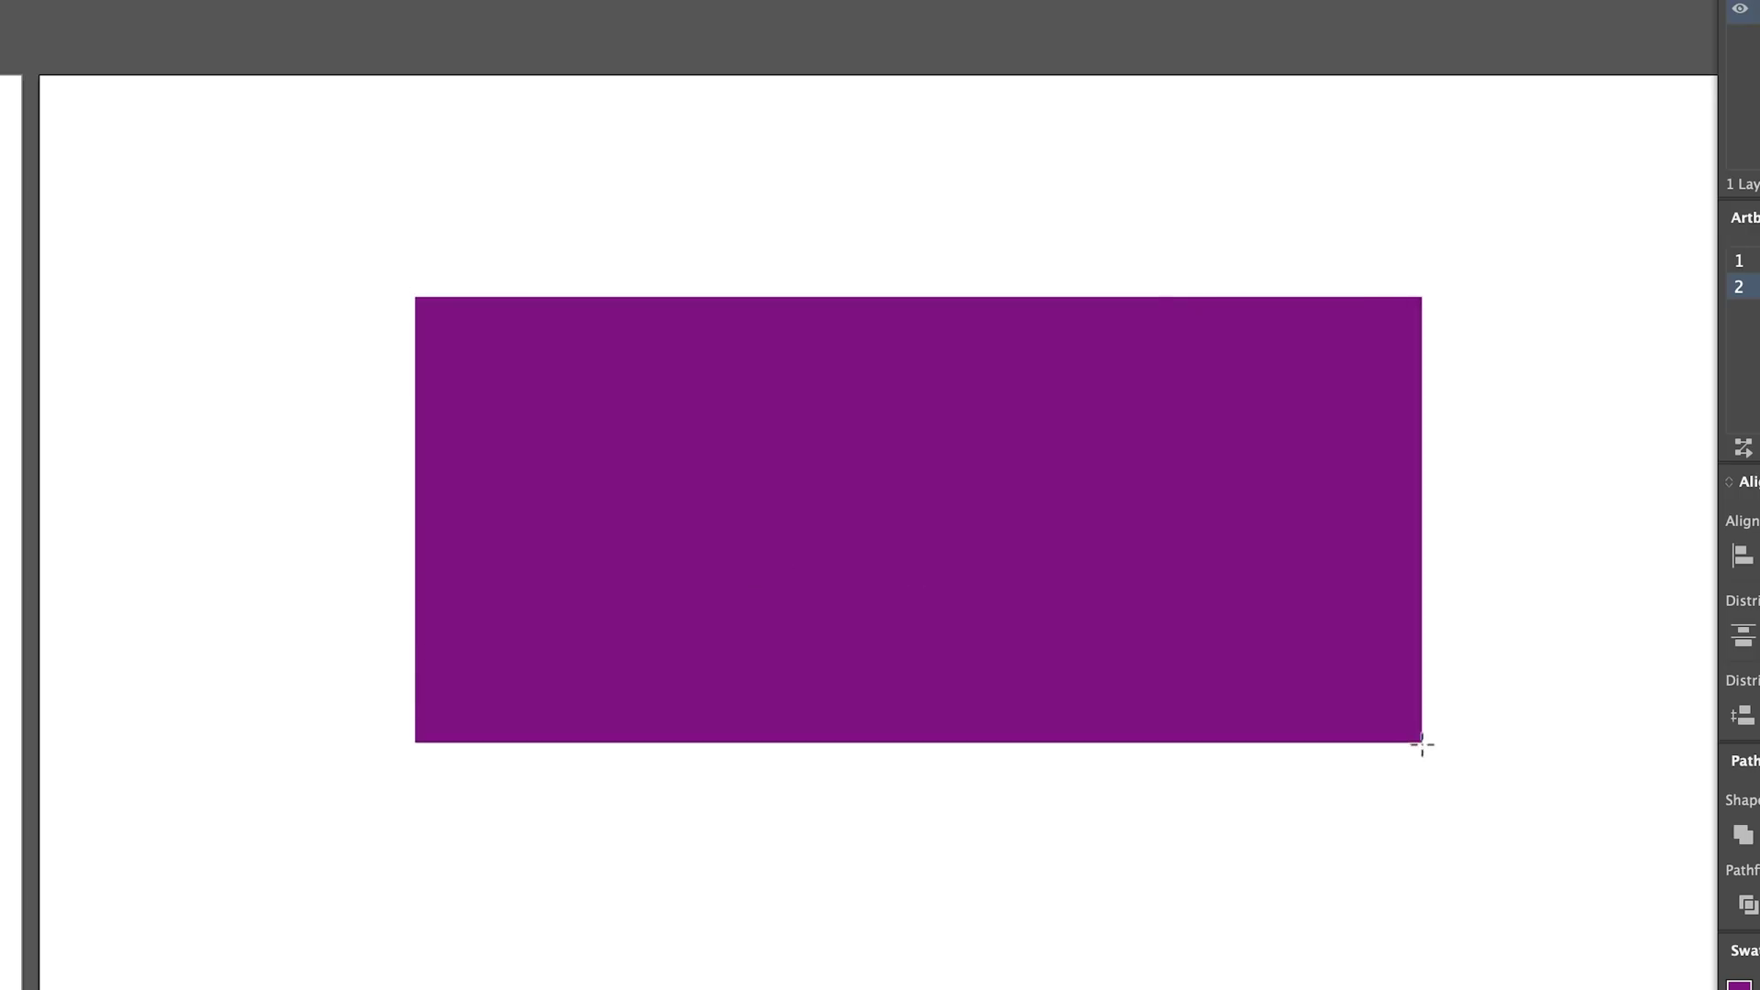
key(super+shift+bracketleft)
key(super+shift+a)
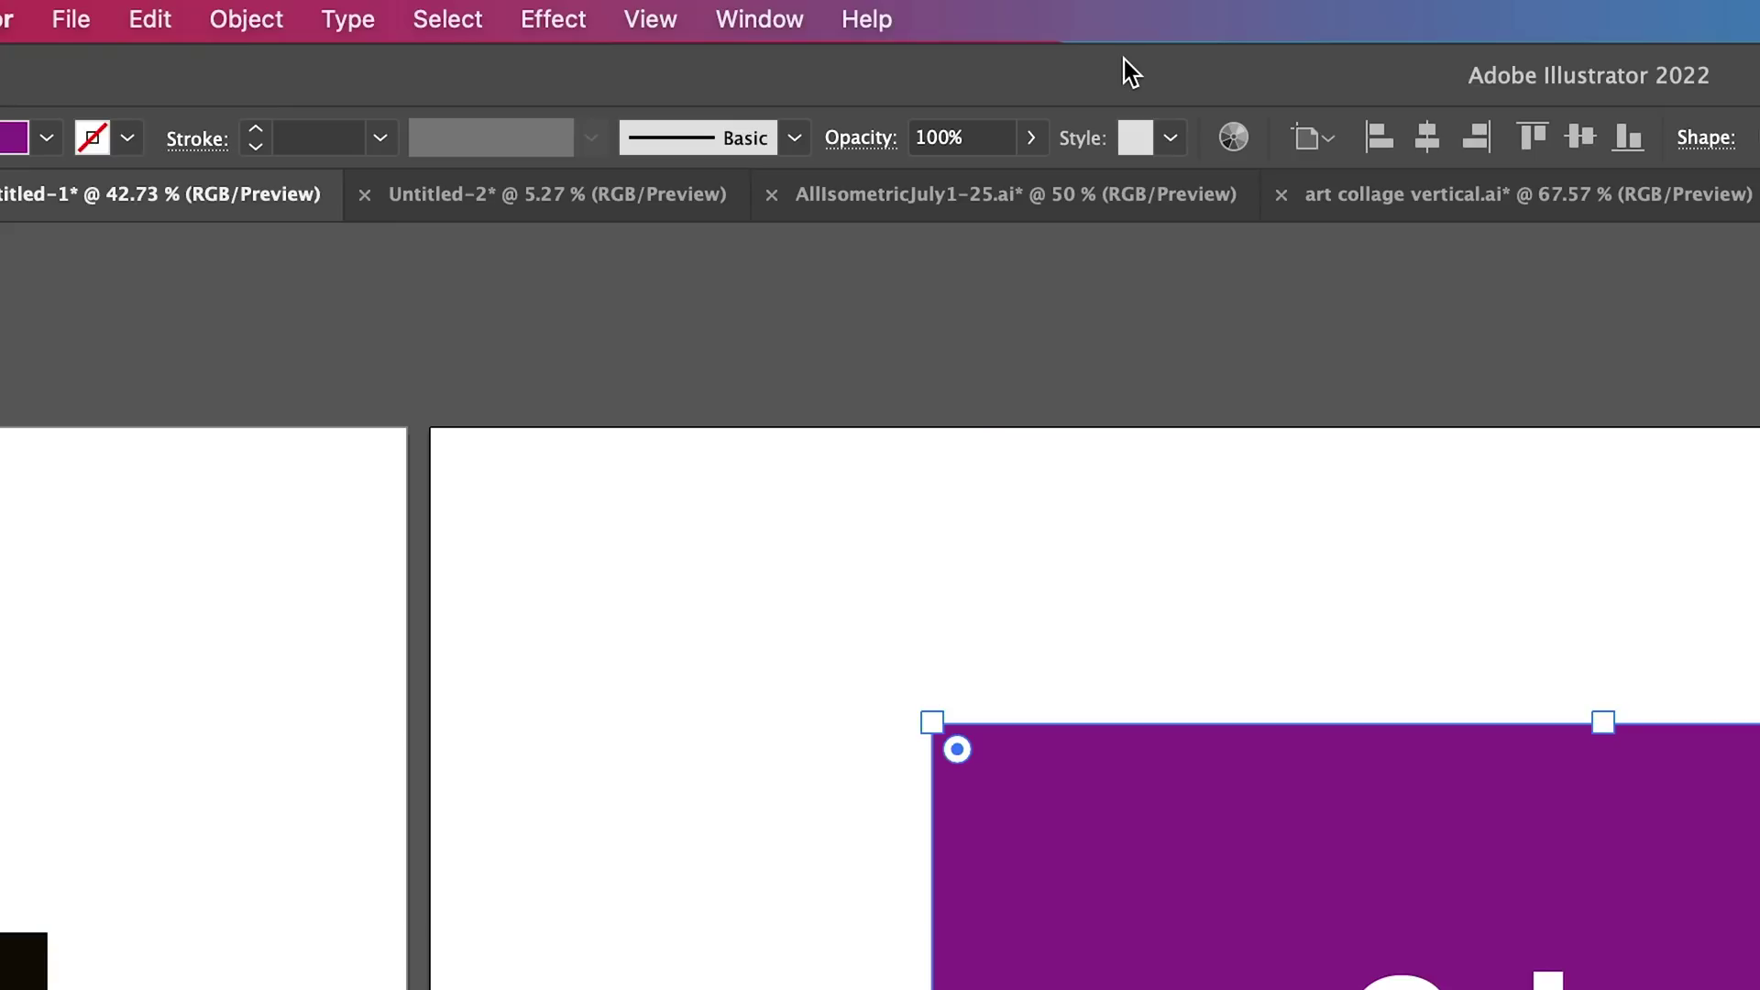
Open the Color Guide panel and move it over the canvas
click(712, 13)
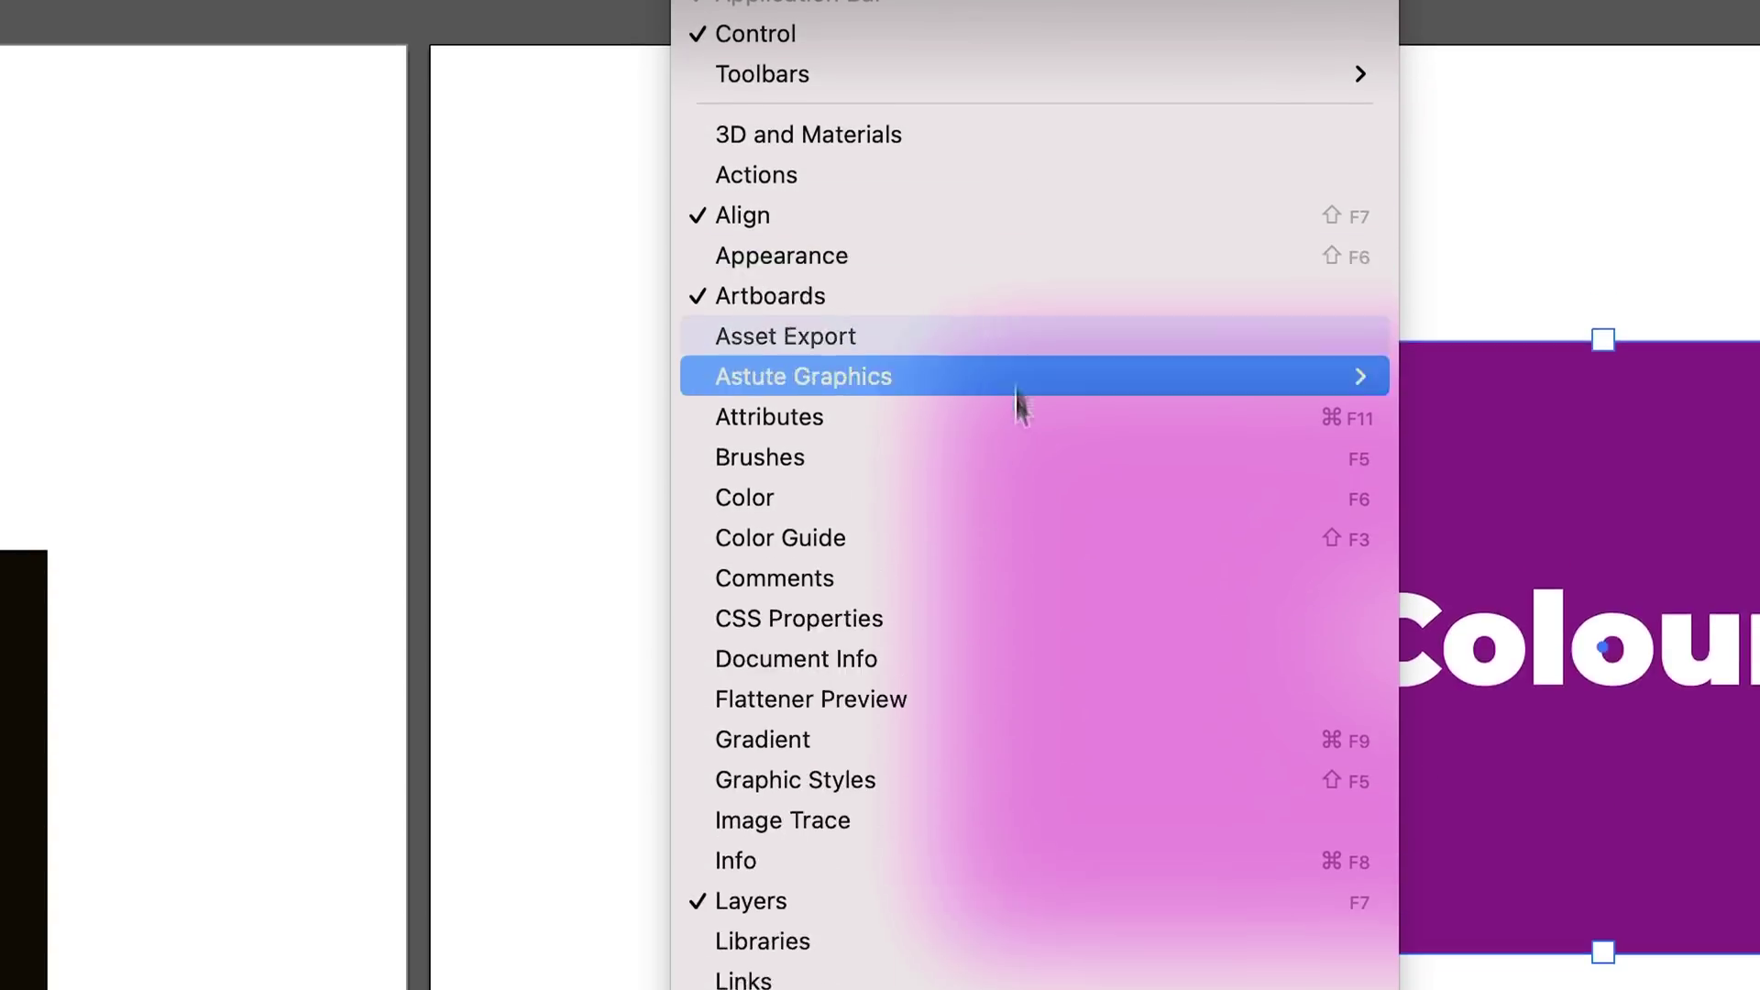
click(982, 921)
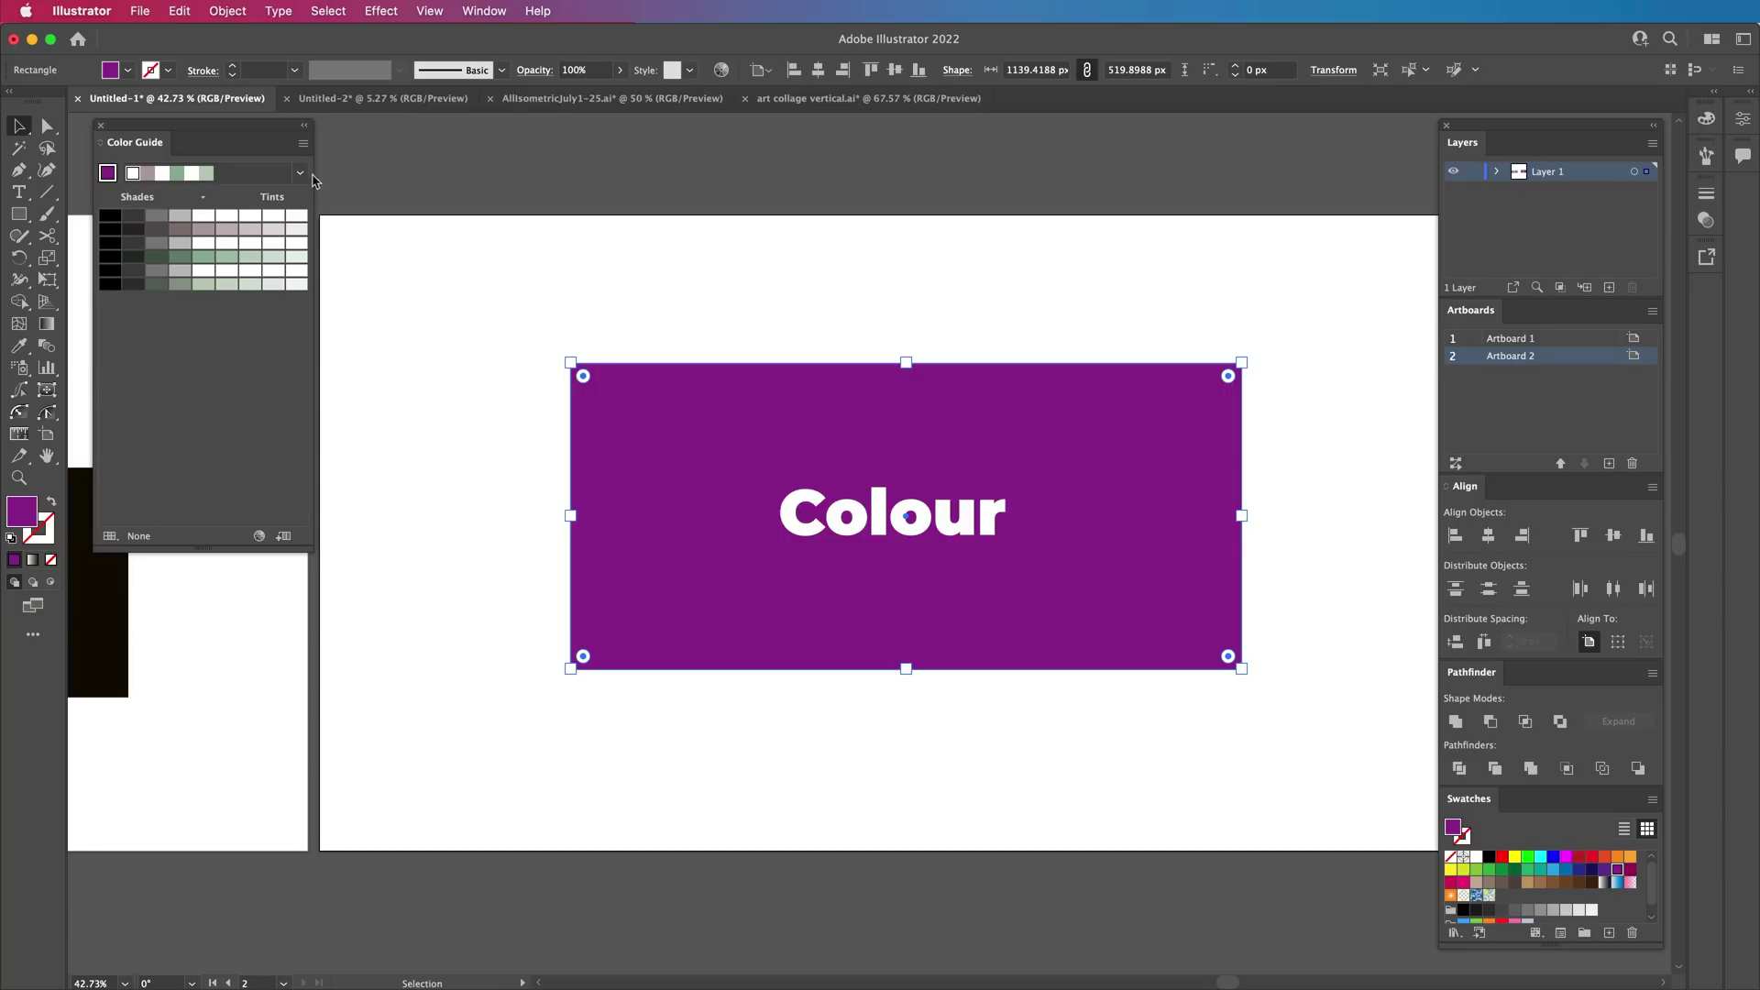
drag(256, 138, 455, 269)
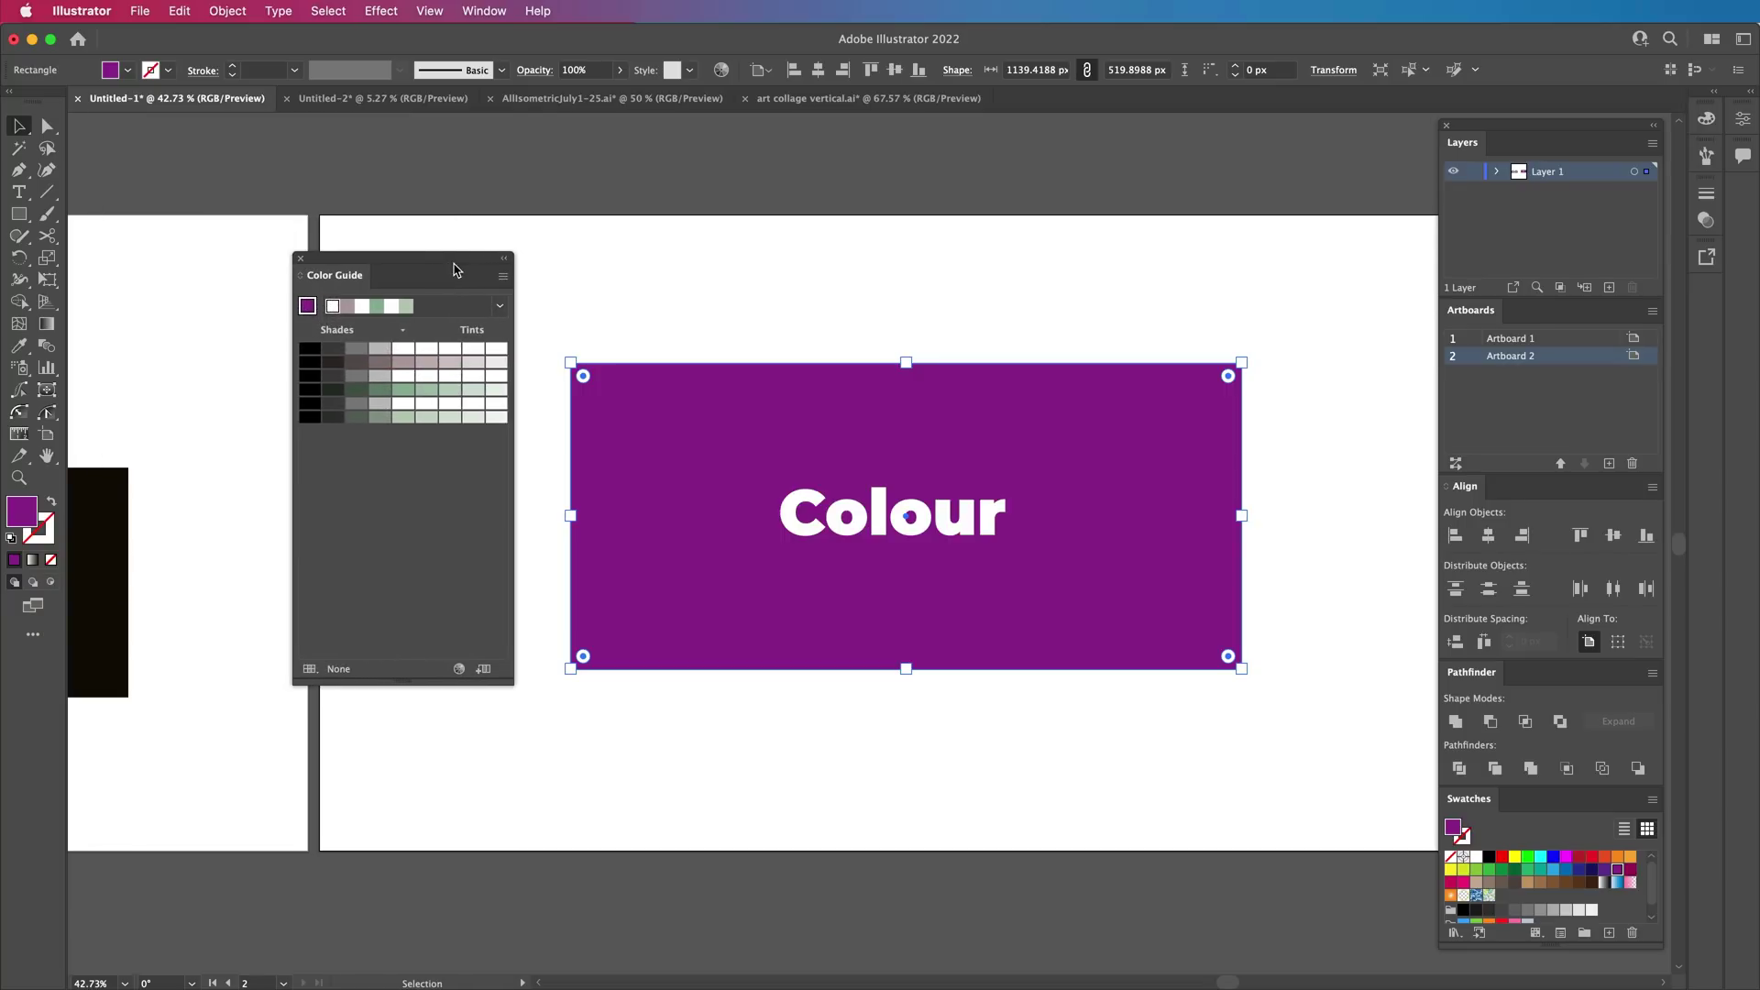
click(500, 305)
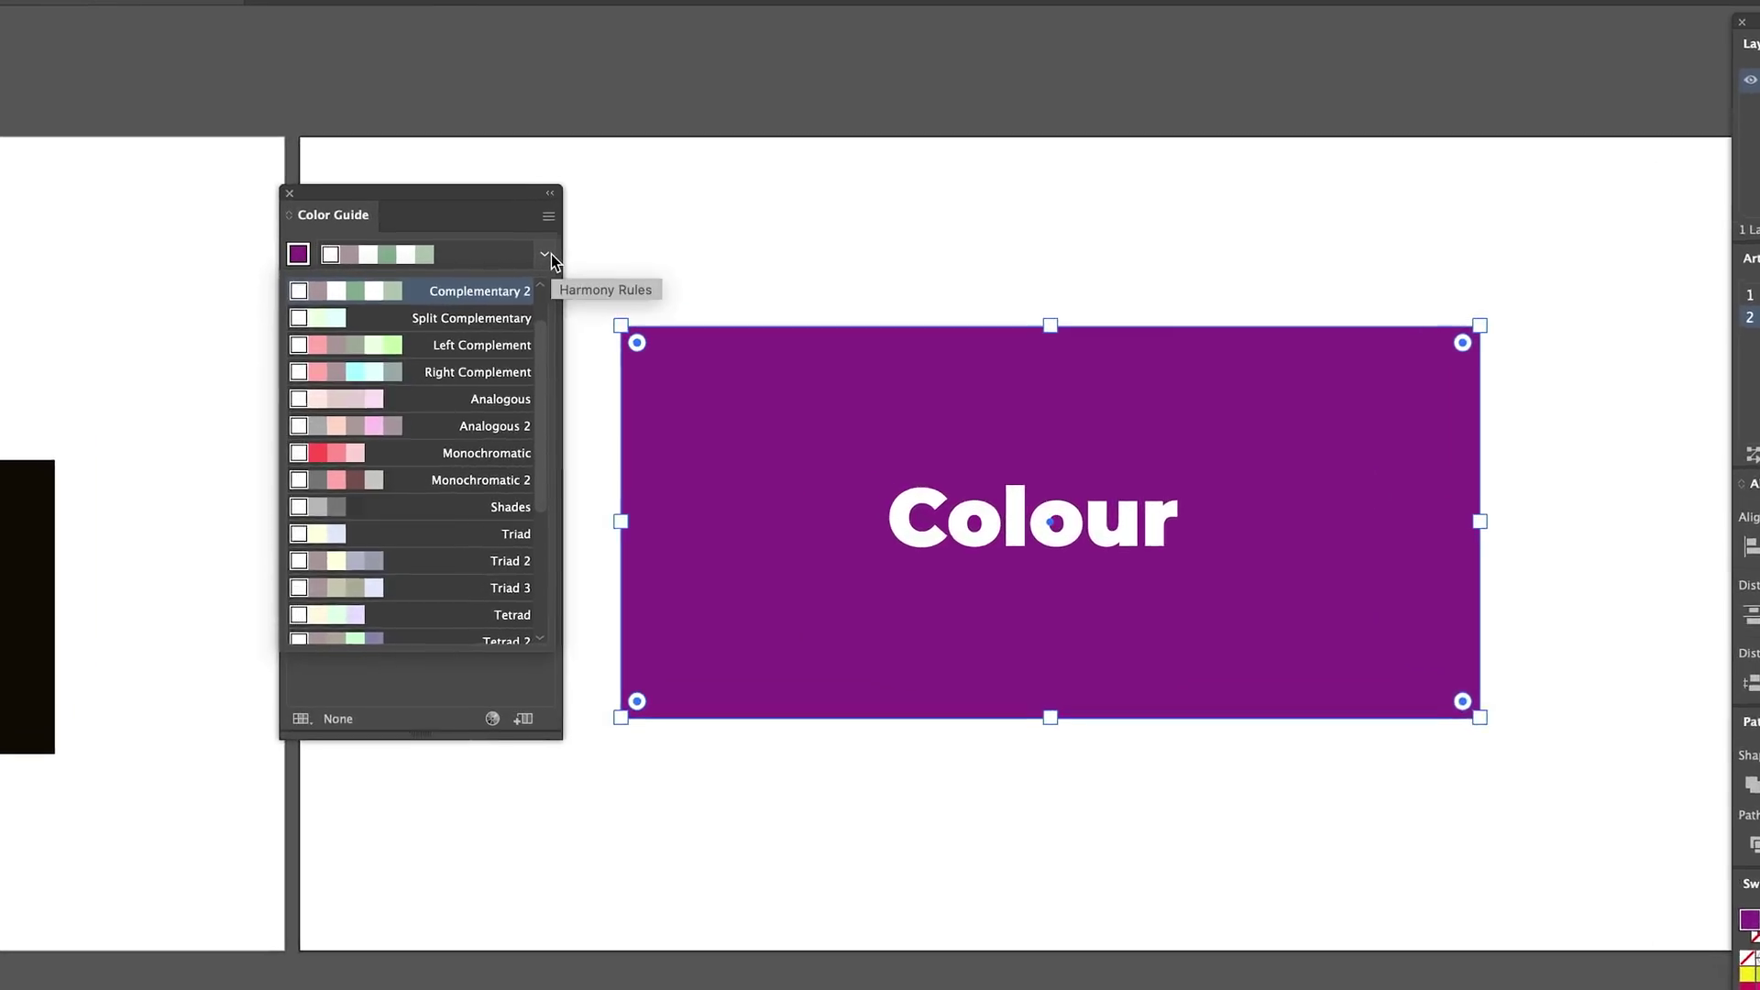
click(546, 254)
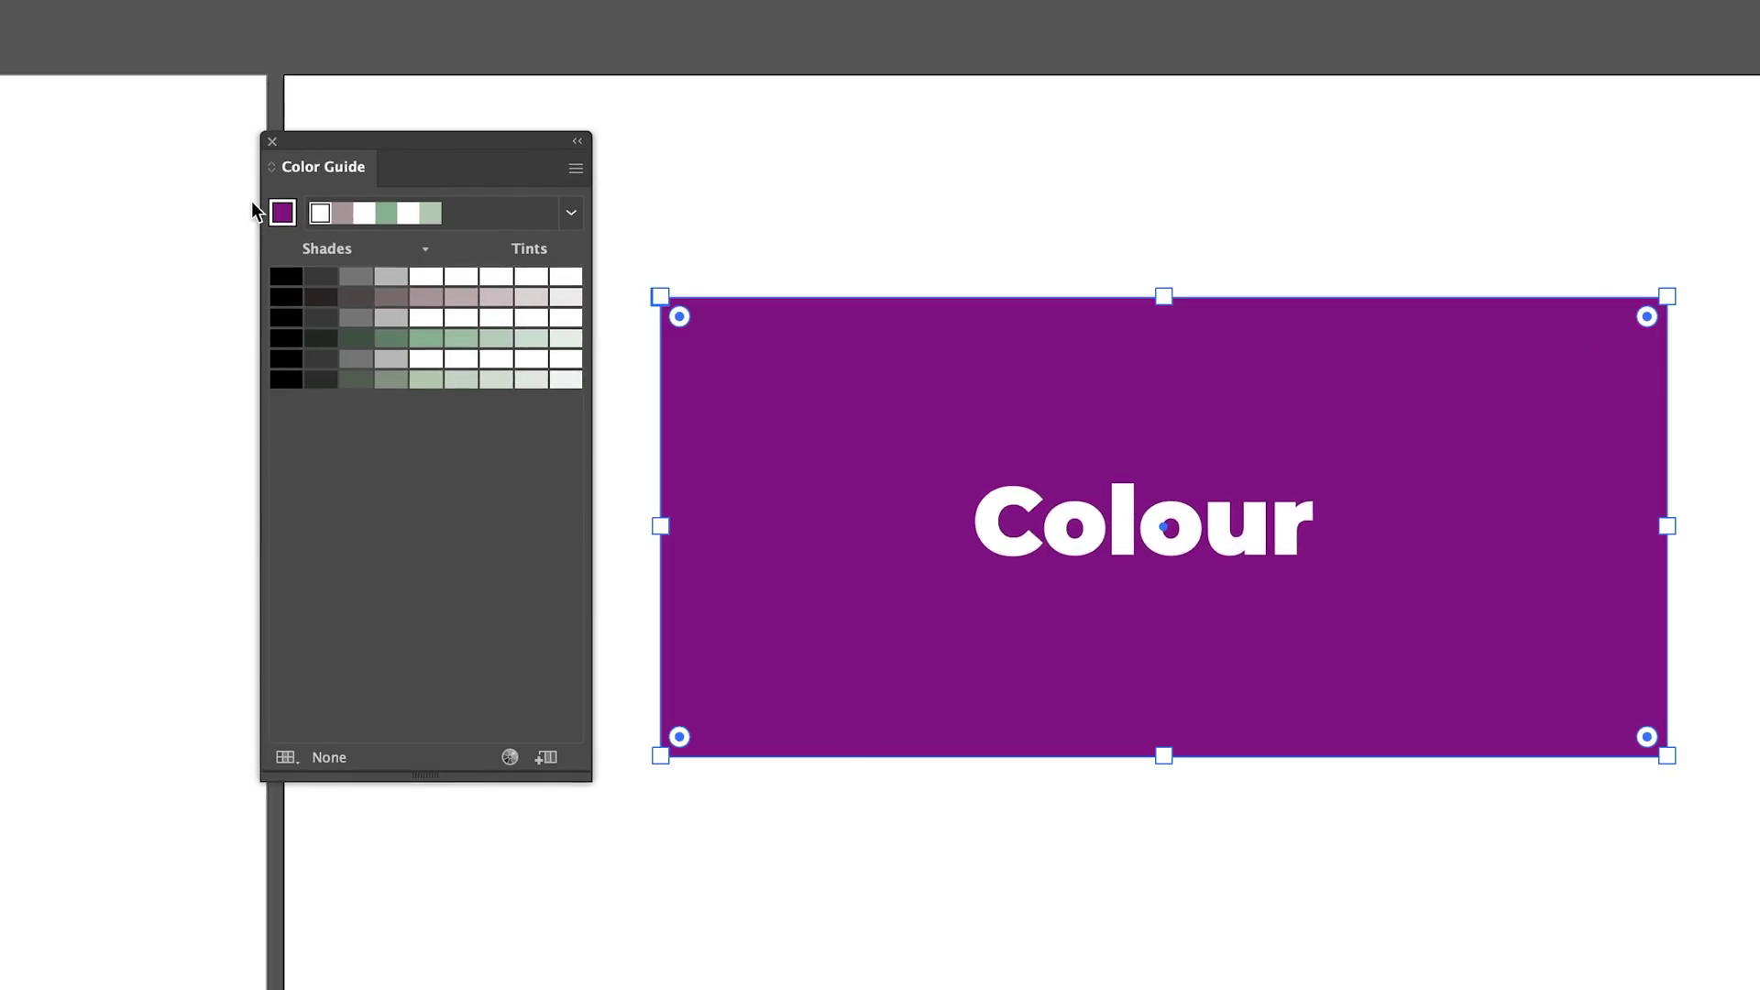
Base the Color Guide on the current purple and apply the High Contrast 2 harmony
click(284, 216)
click(571, 213)
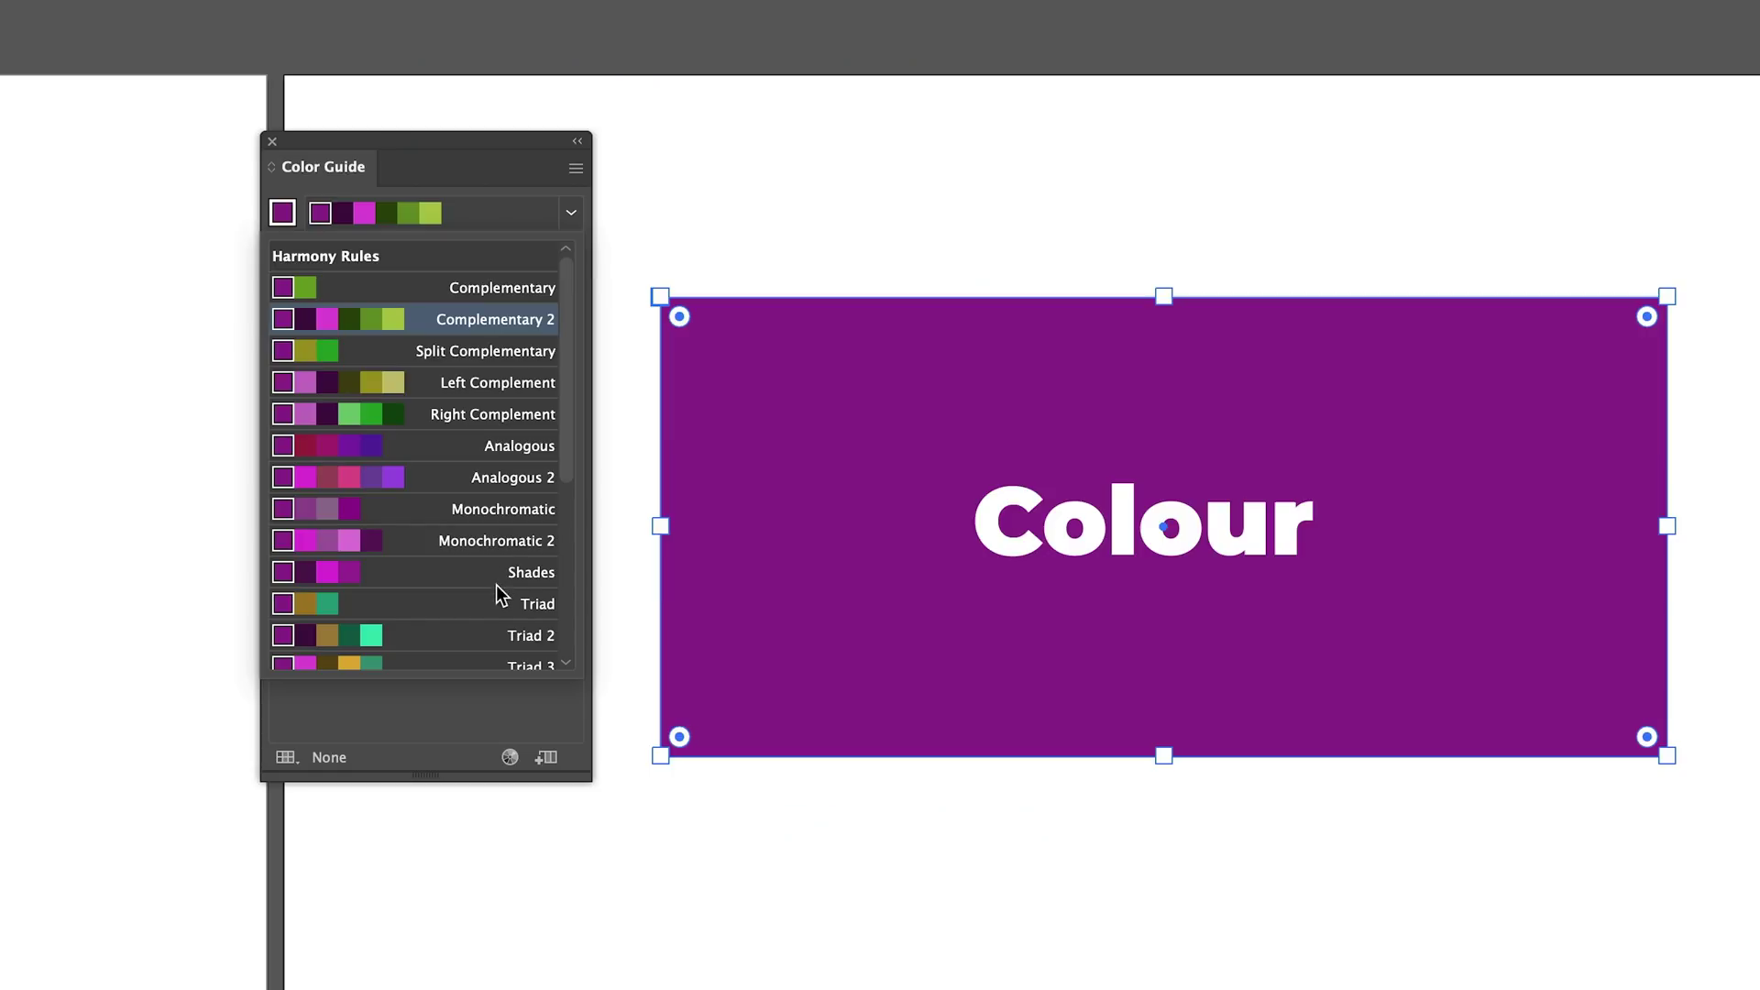
scroll(479, 577, down, 5)
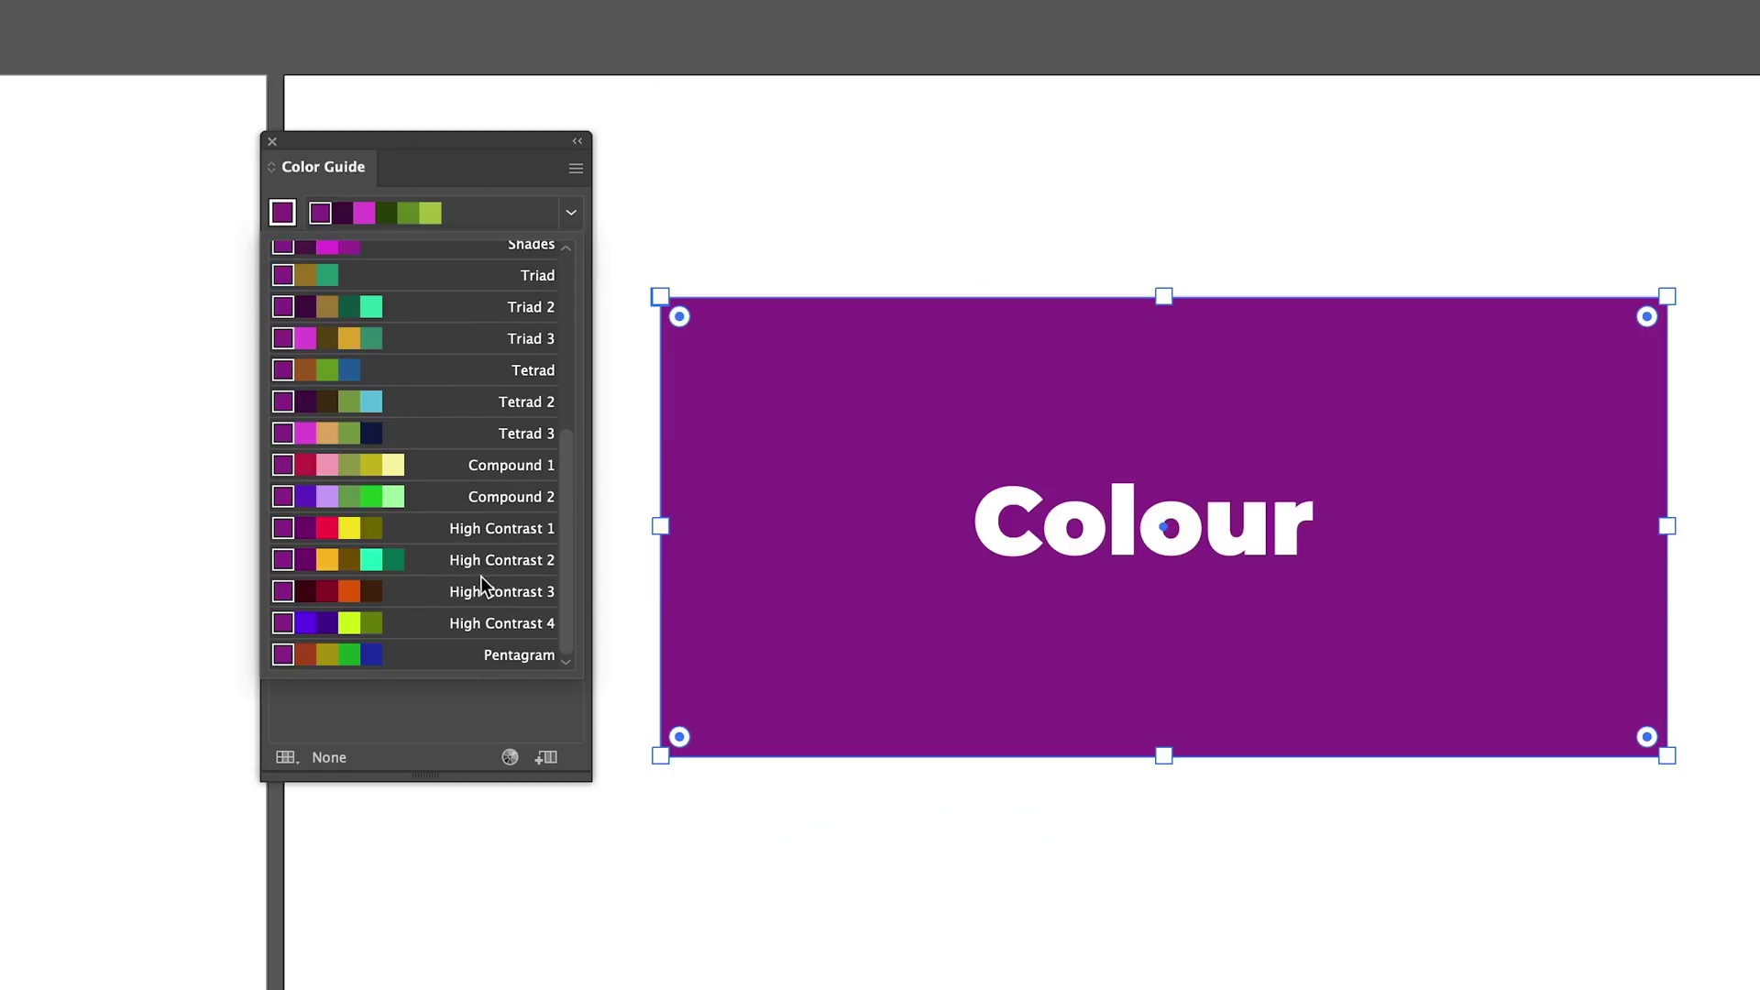
scroll(504, 523, up, 5)
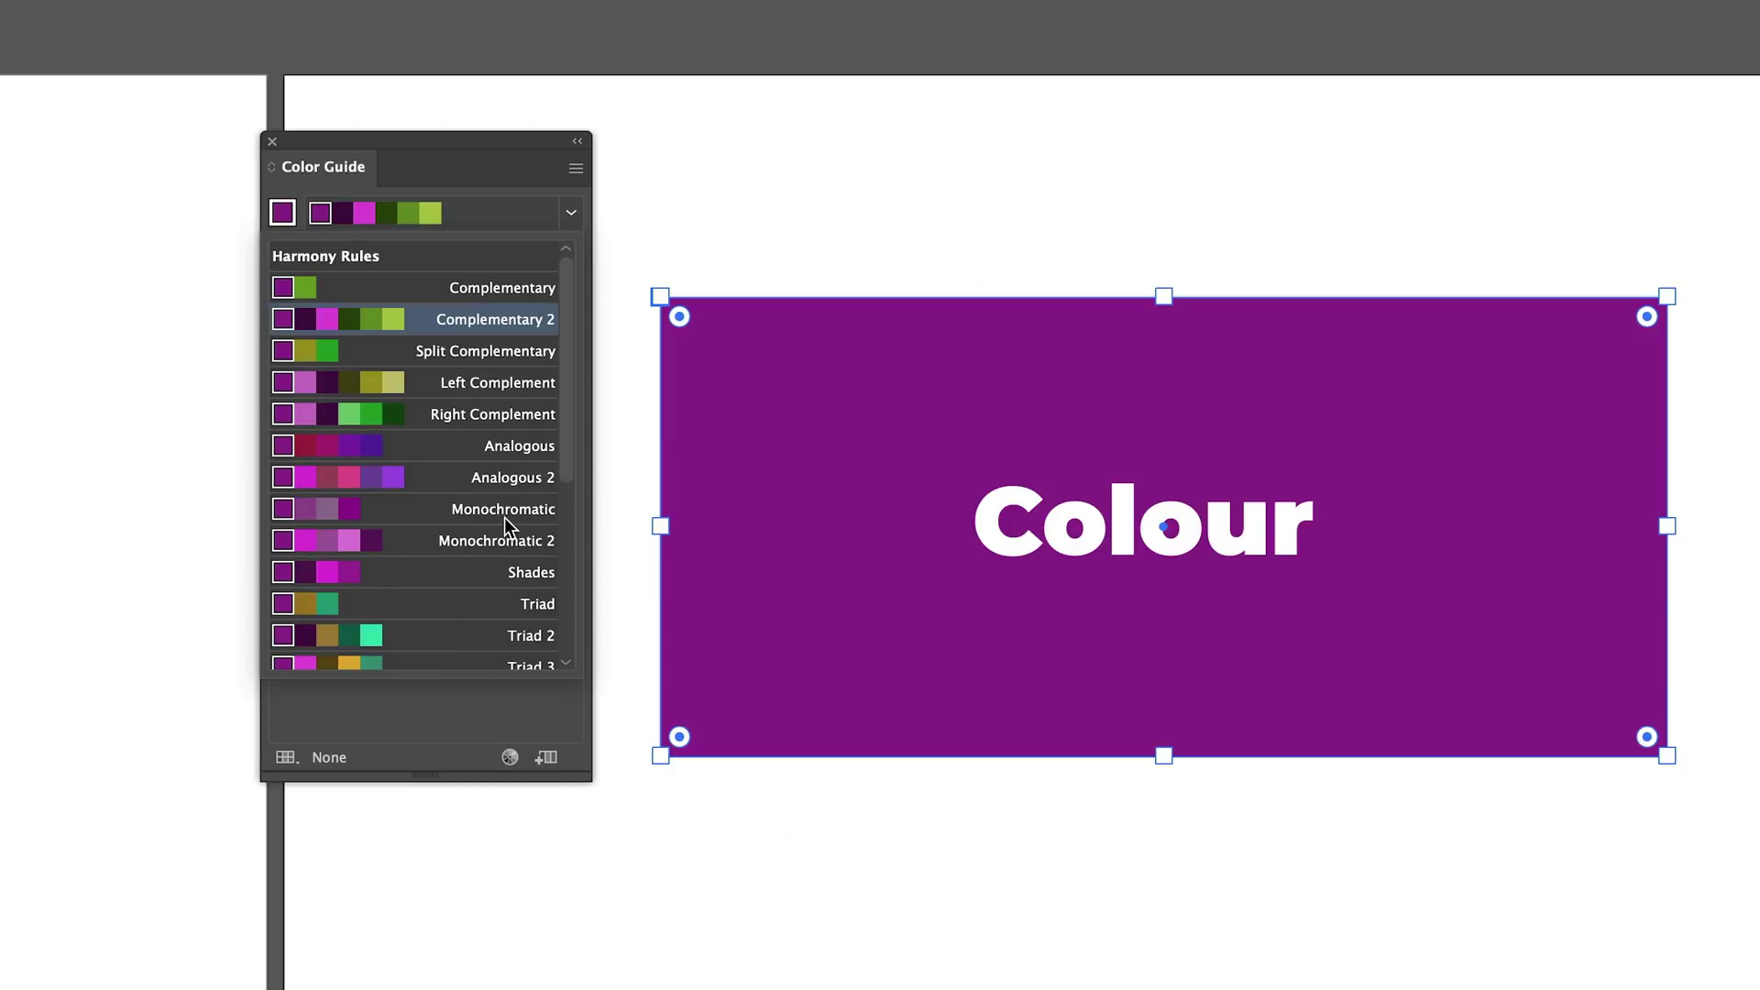
scroll(504, 412, down, 5)
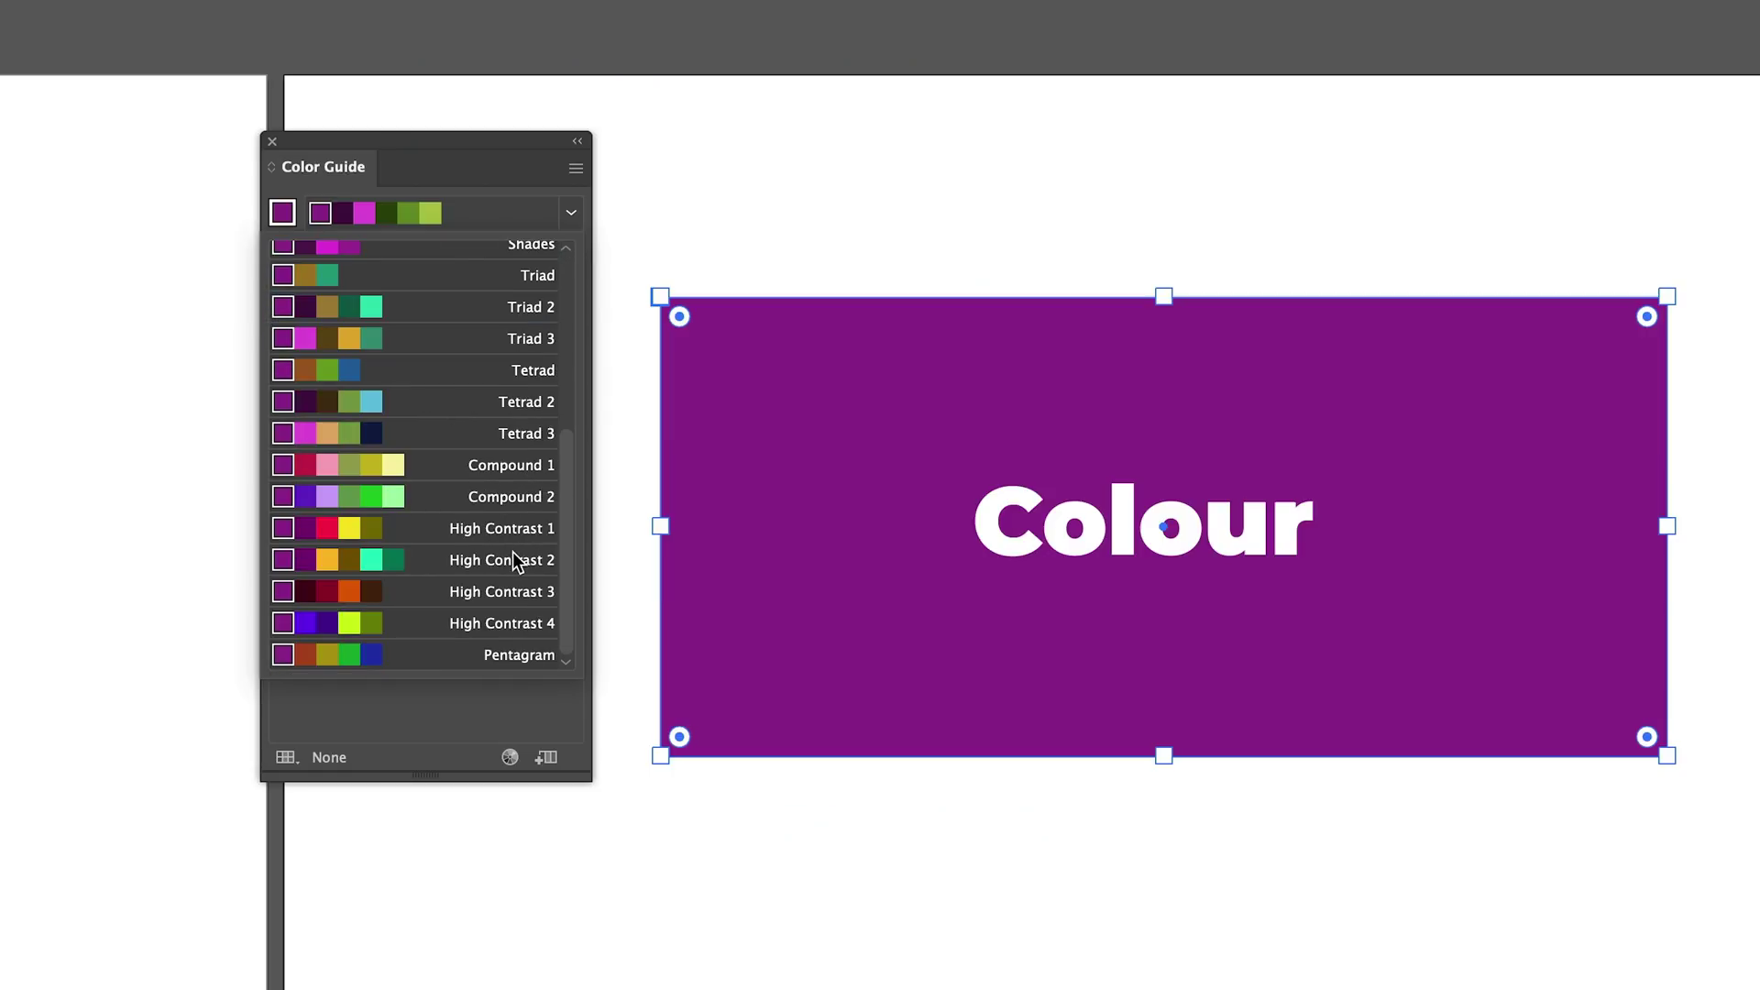
click(514, 554)
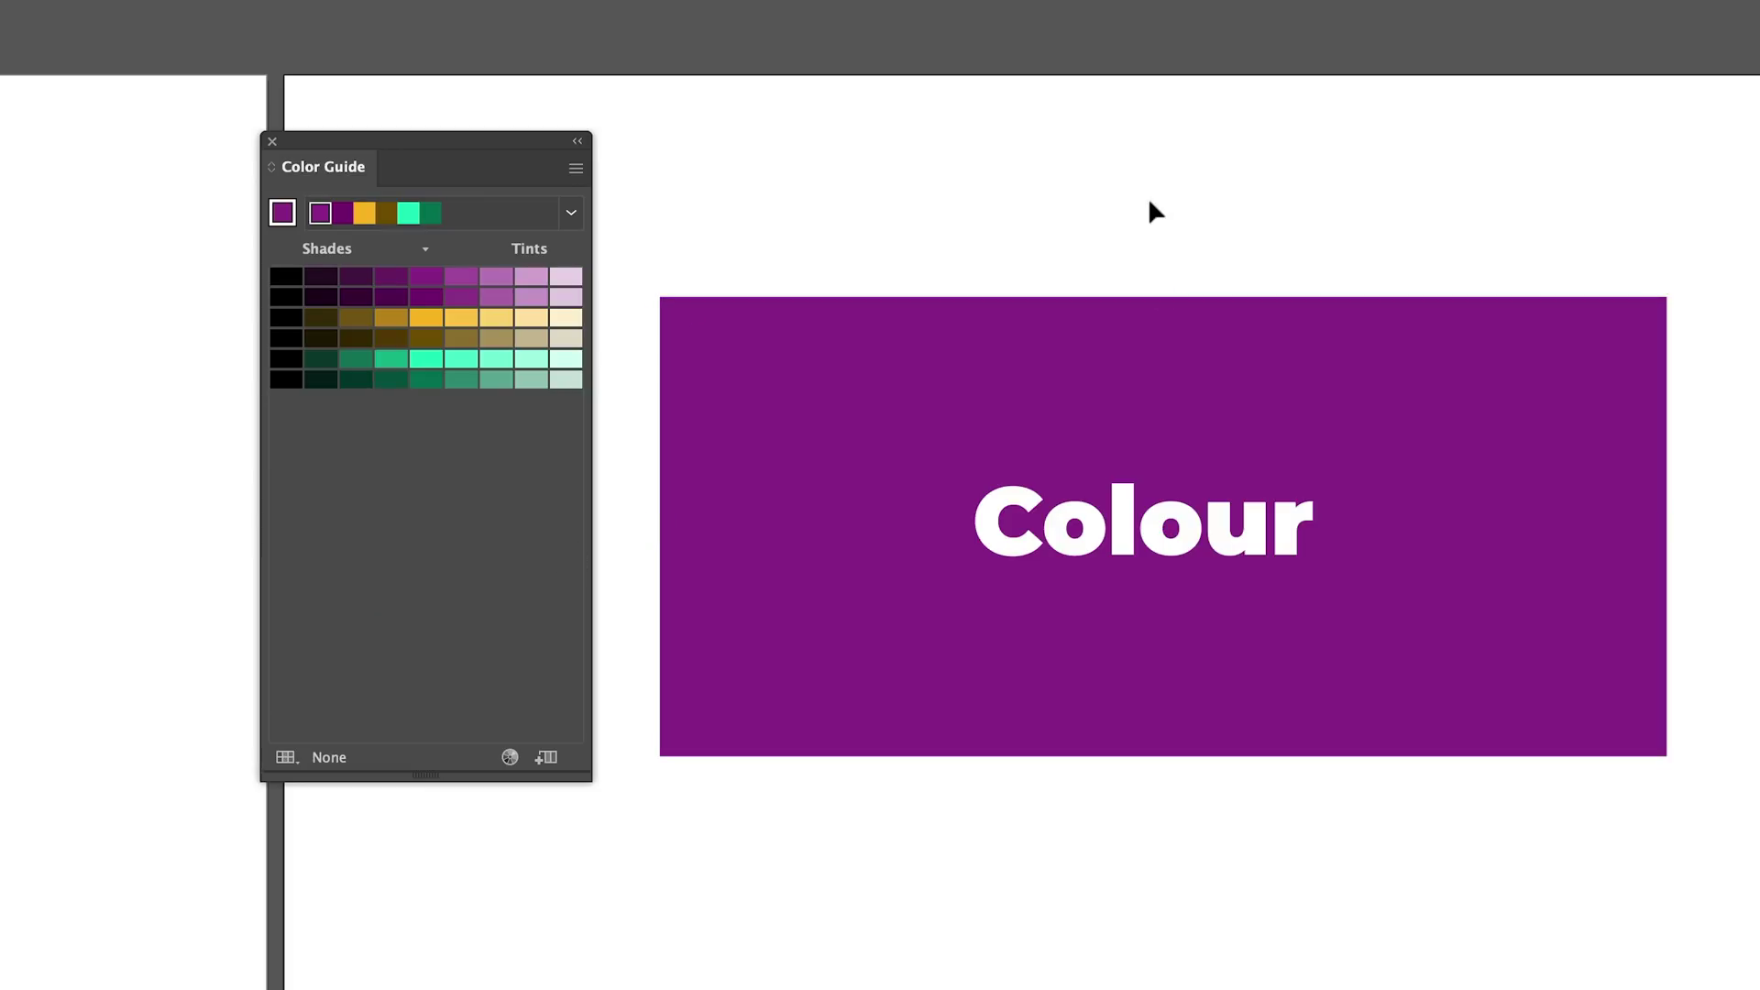
Test the harmony orange on a temporary rectangle, delete it, then colour Colour orange
drag(1003, 218, 1422, 315)
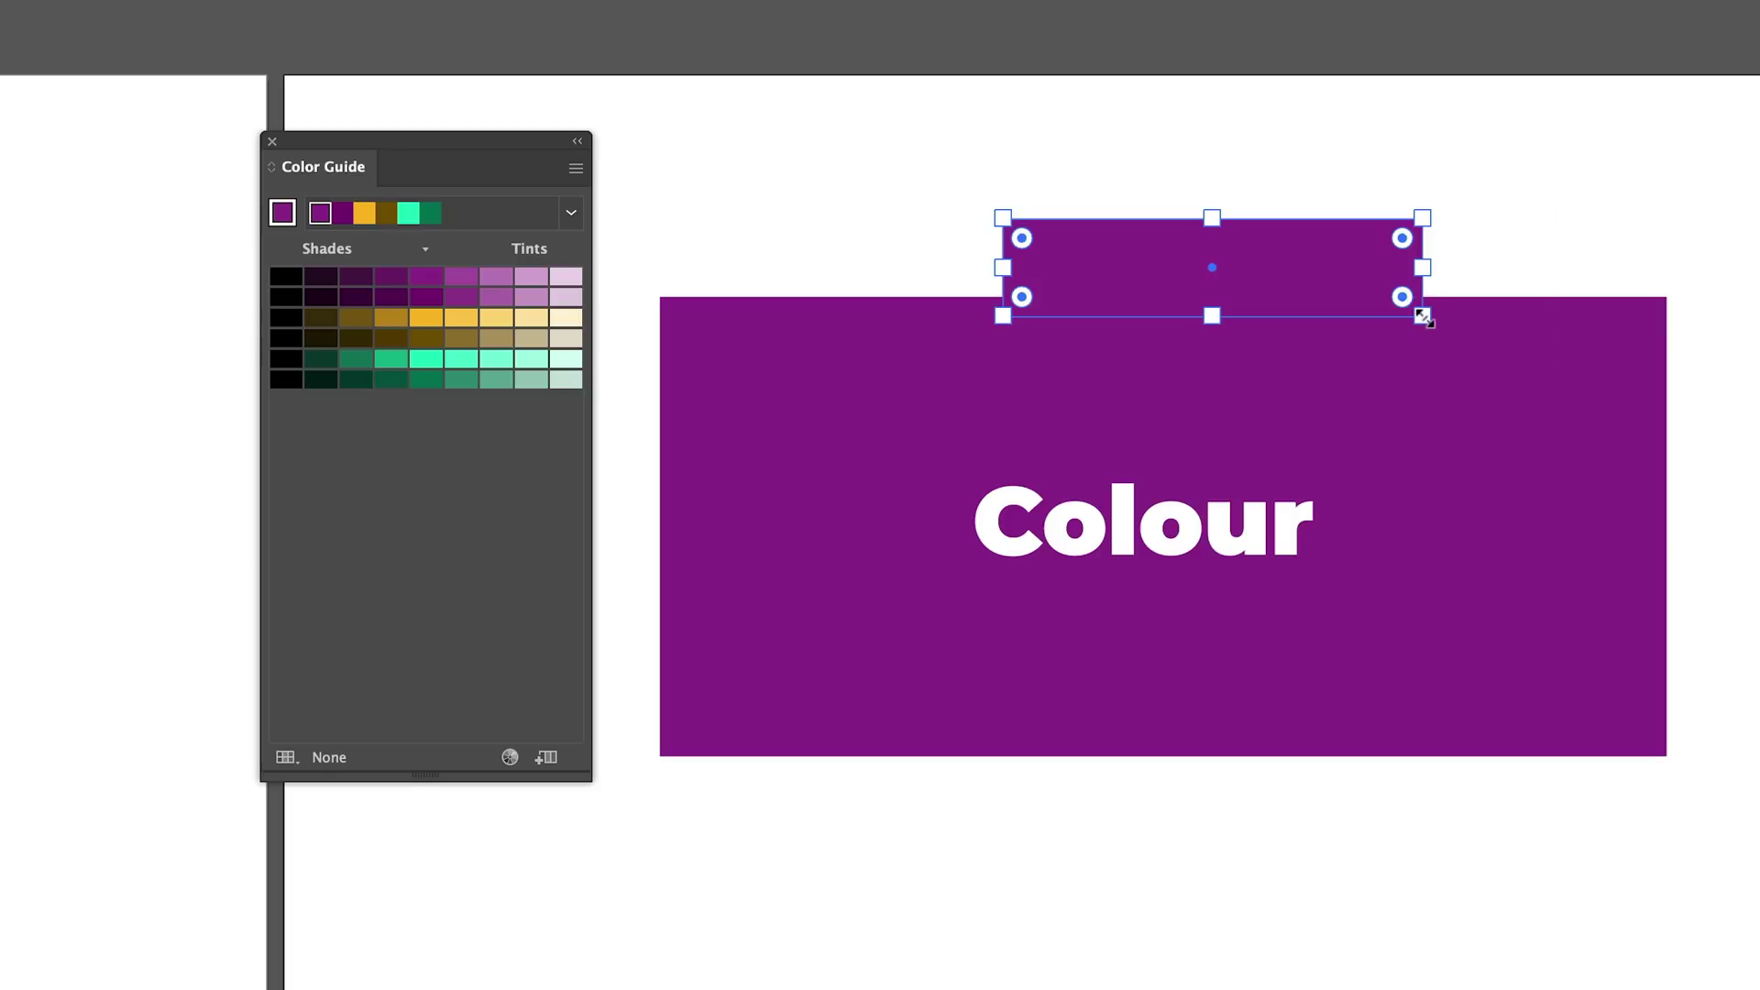
click(426, 319)
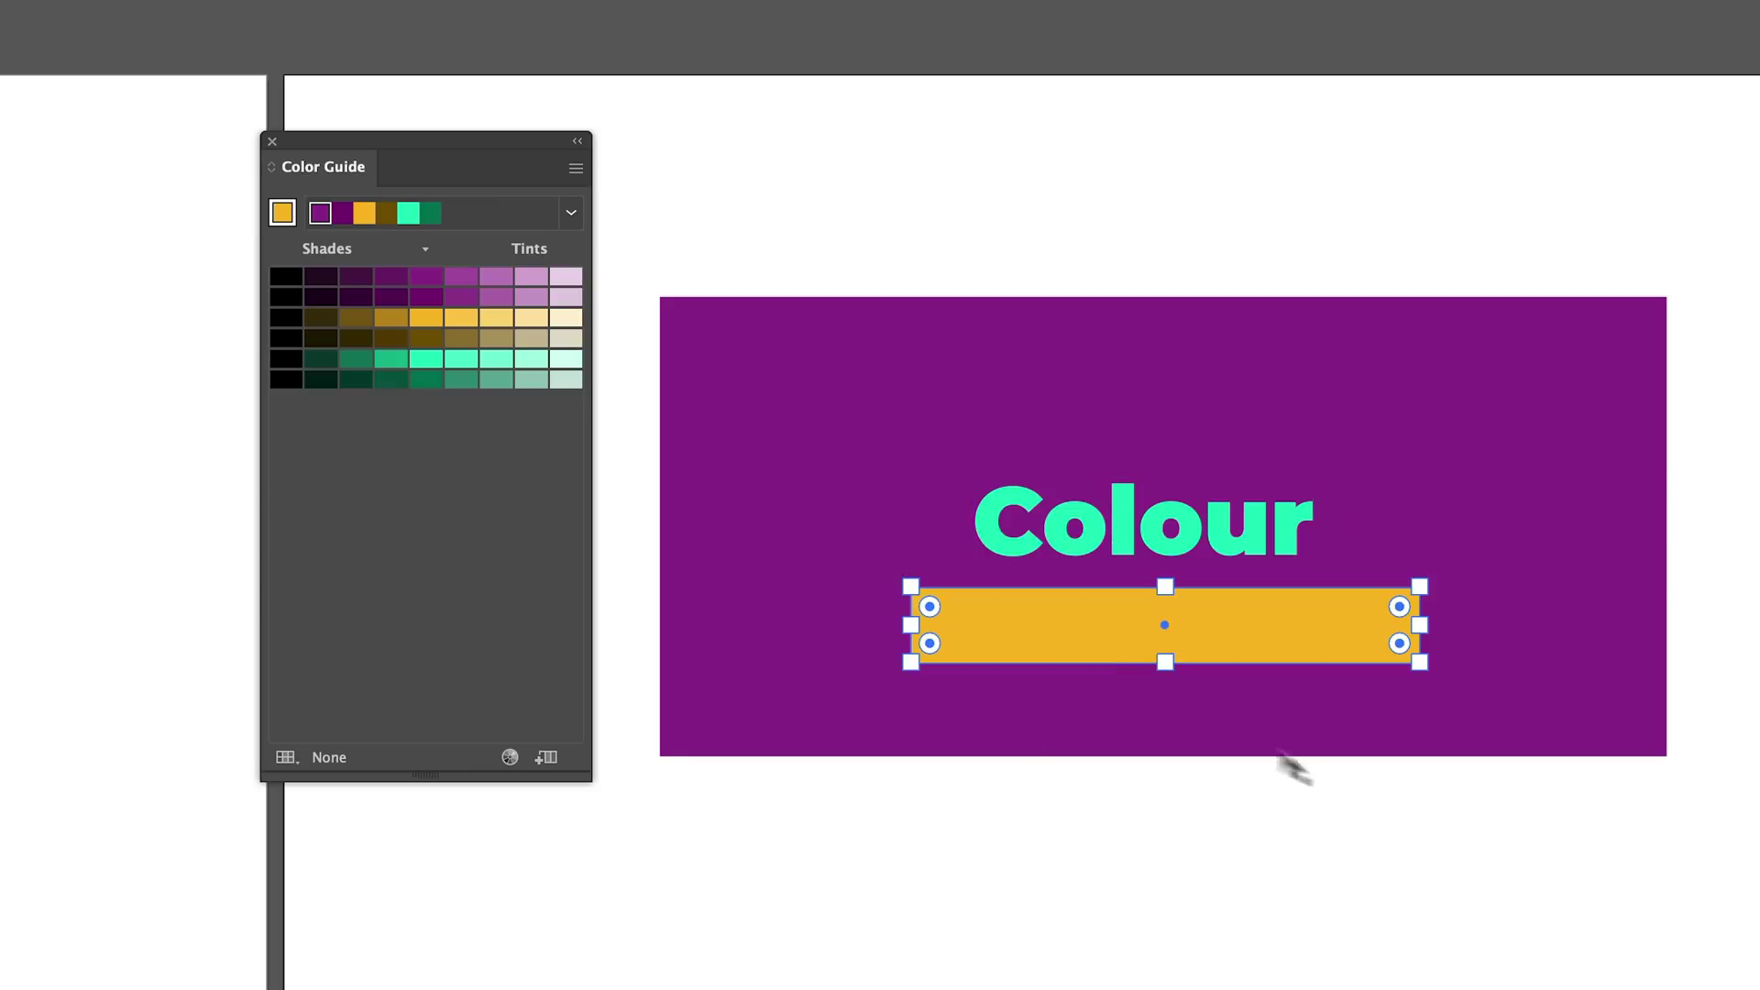
key(Delete)
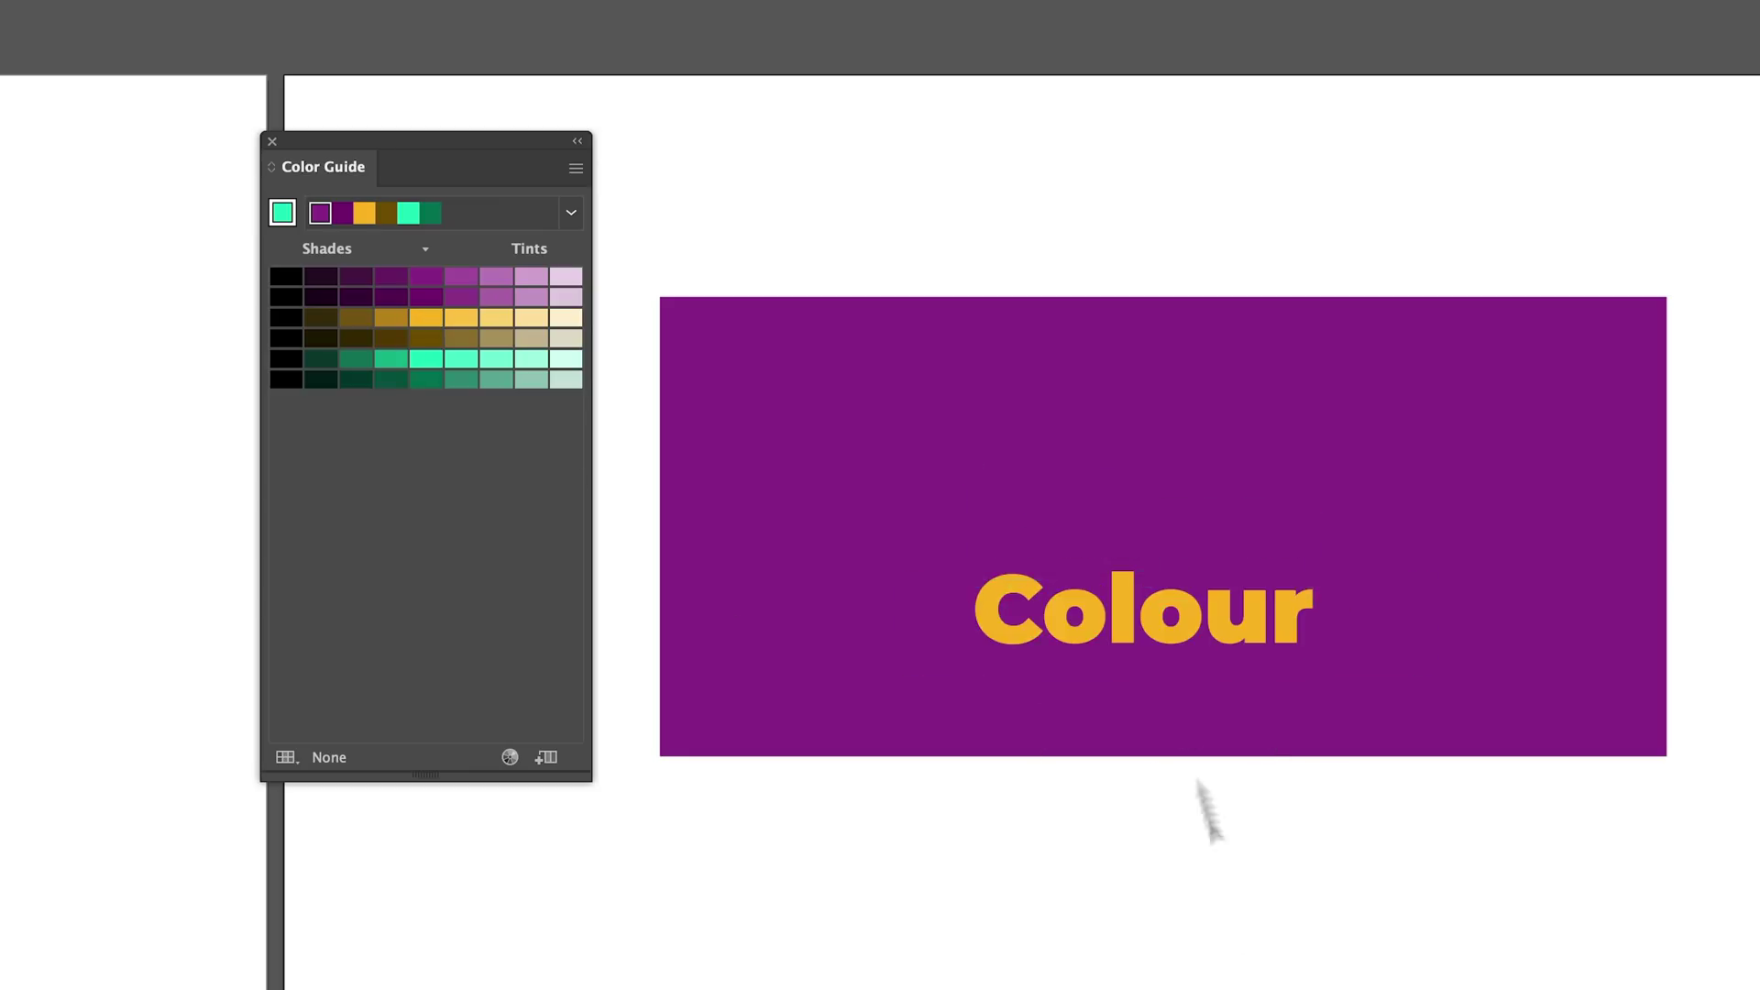
click(1162, 582)
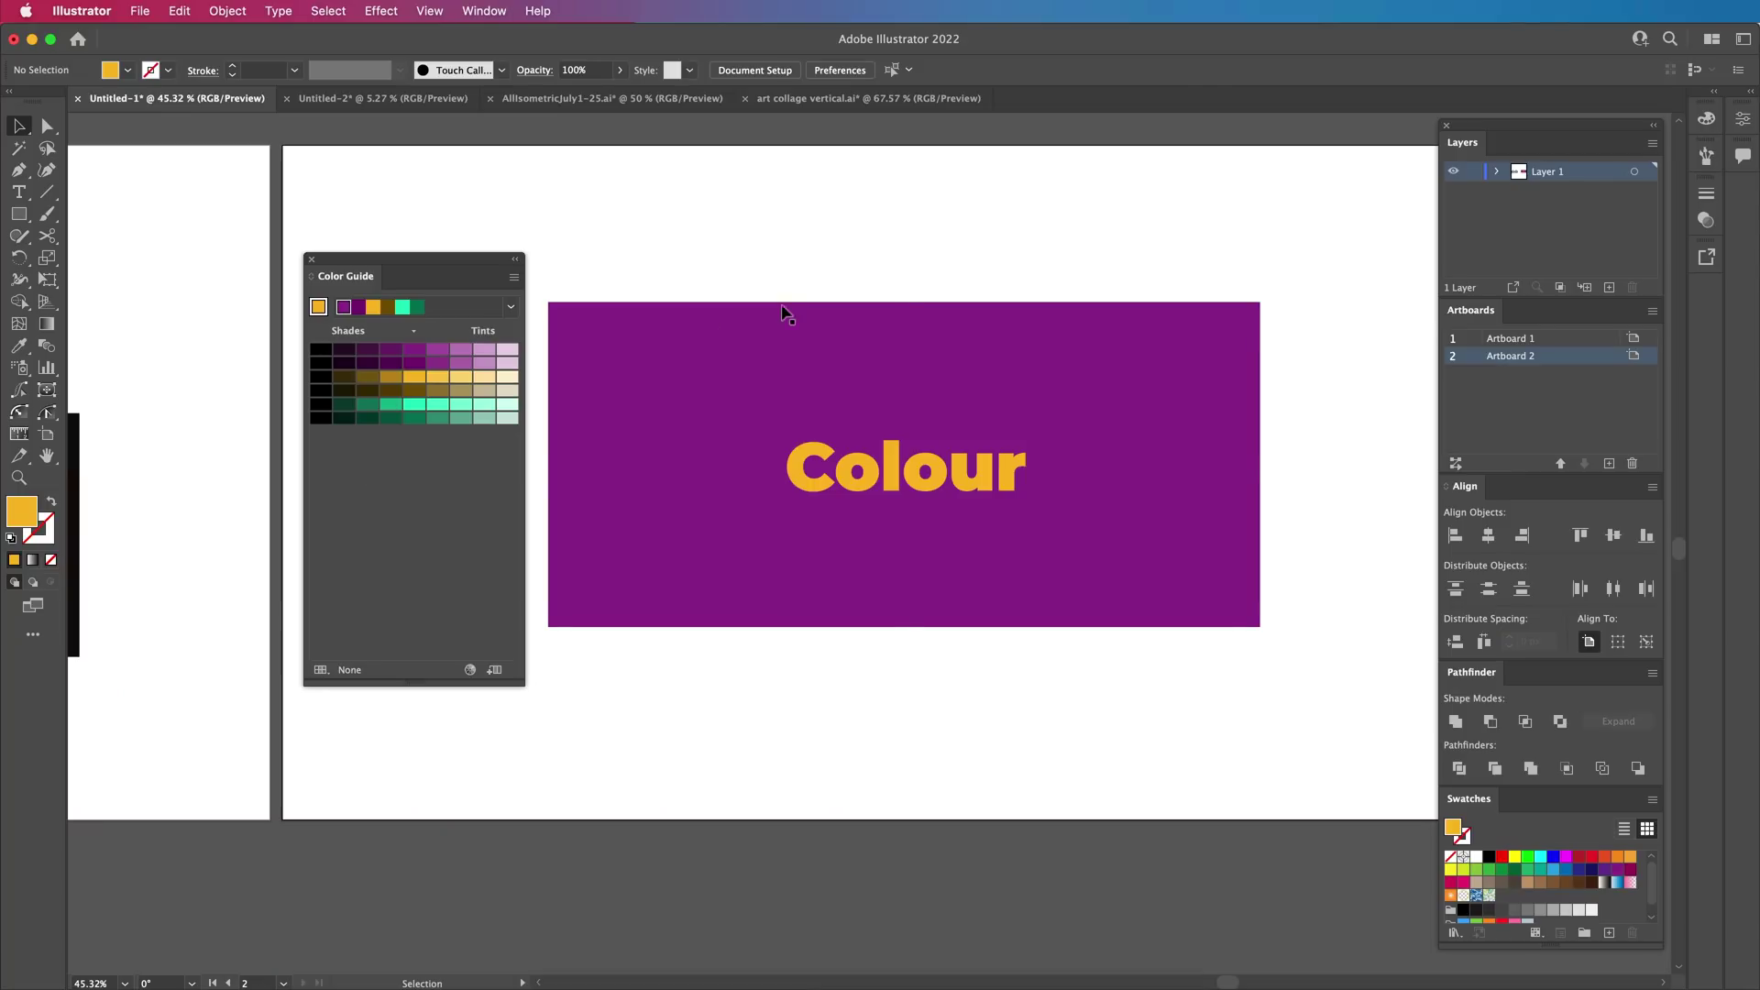
Switch the Color Guide harmony to Complementary 2, based on the purple banner
click(778, 345)
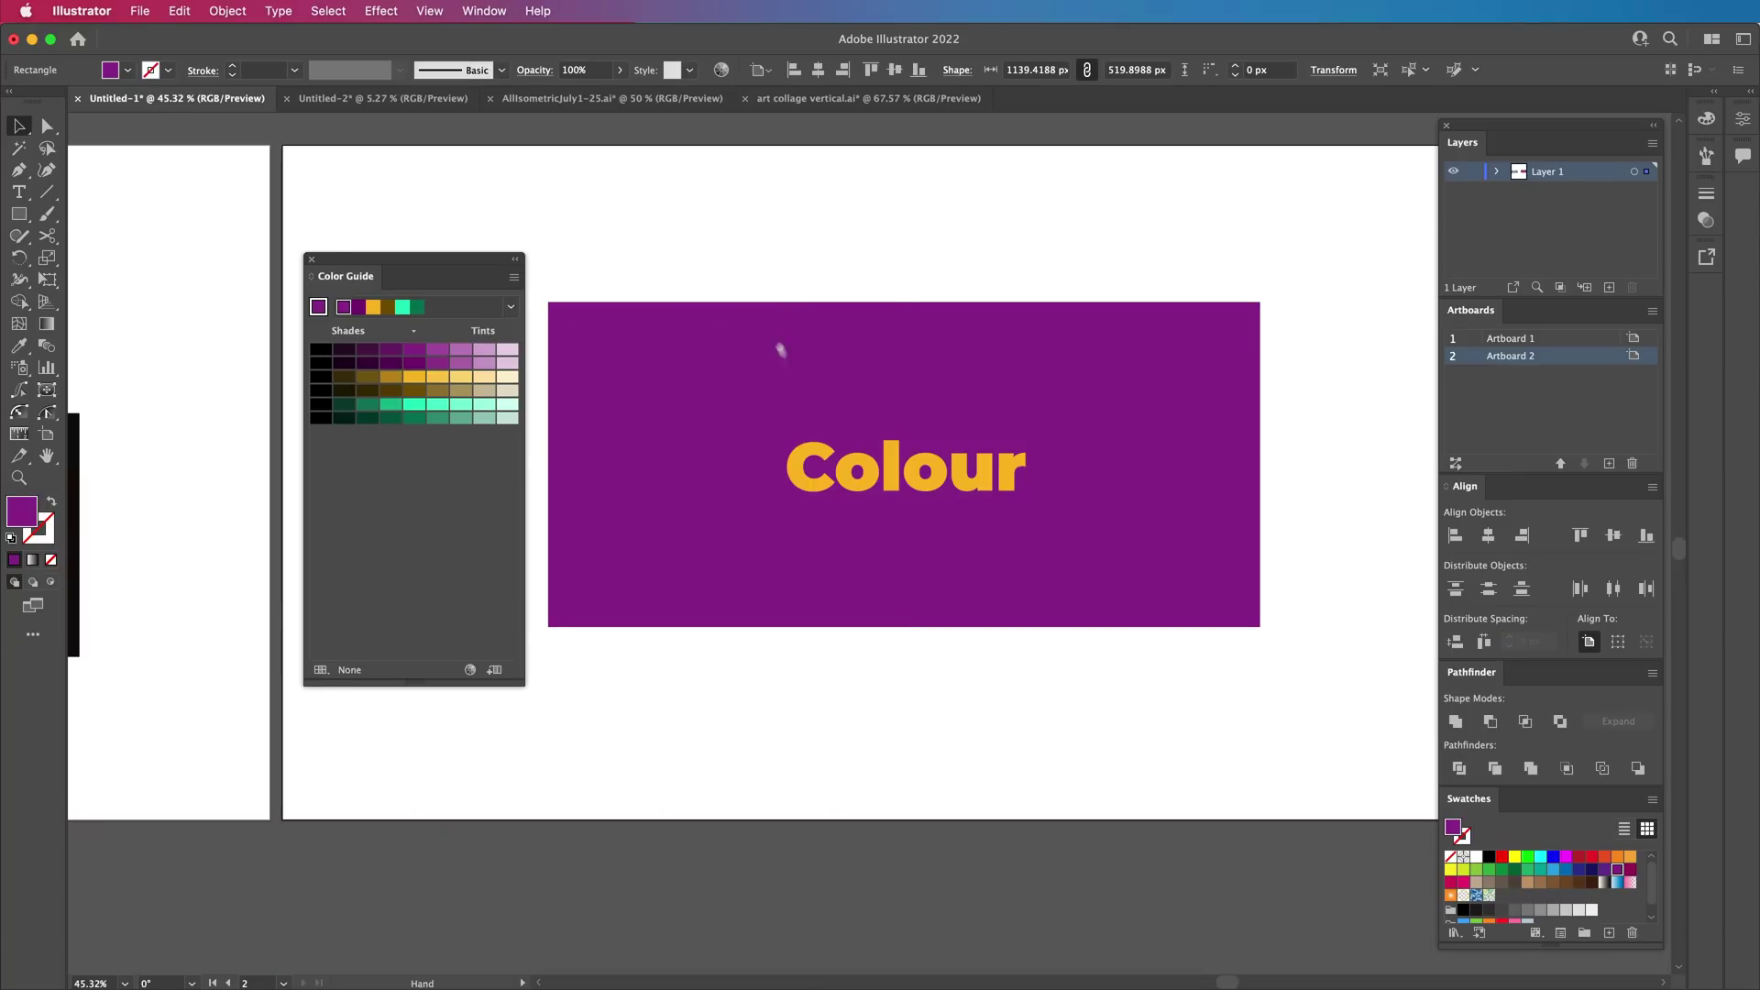
click(511, 310)
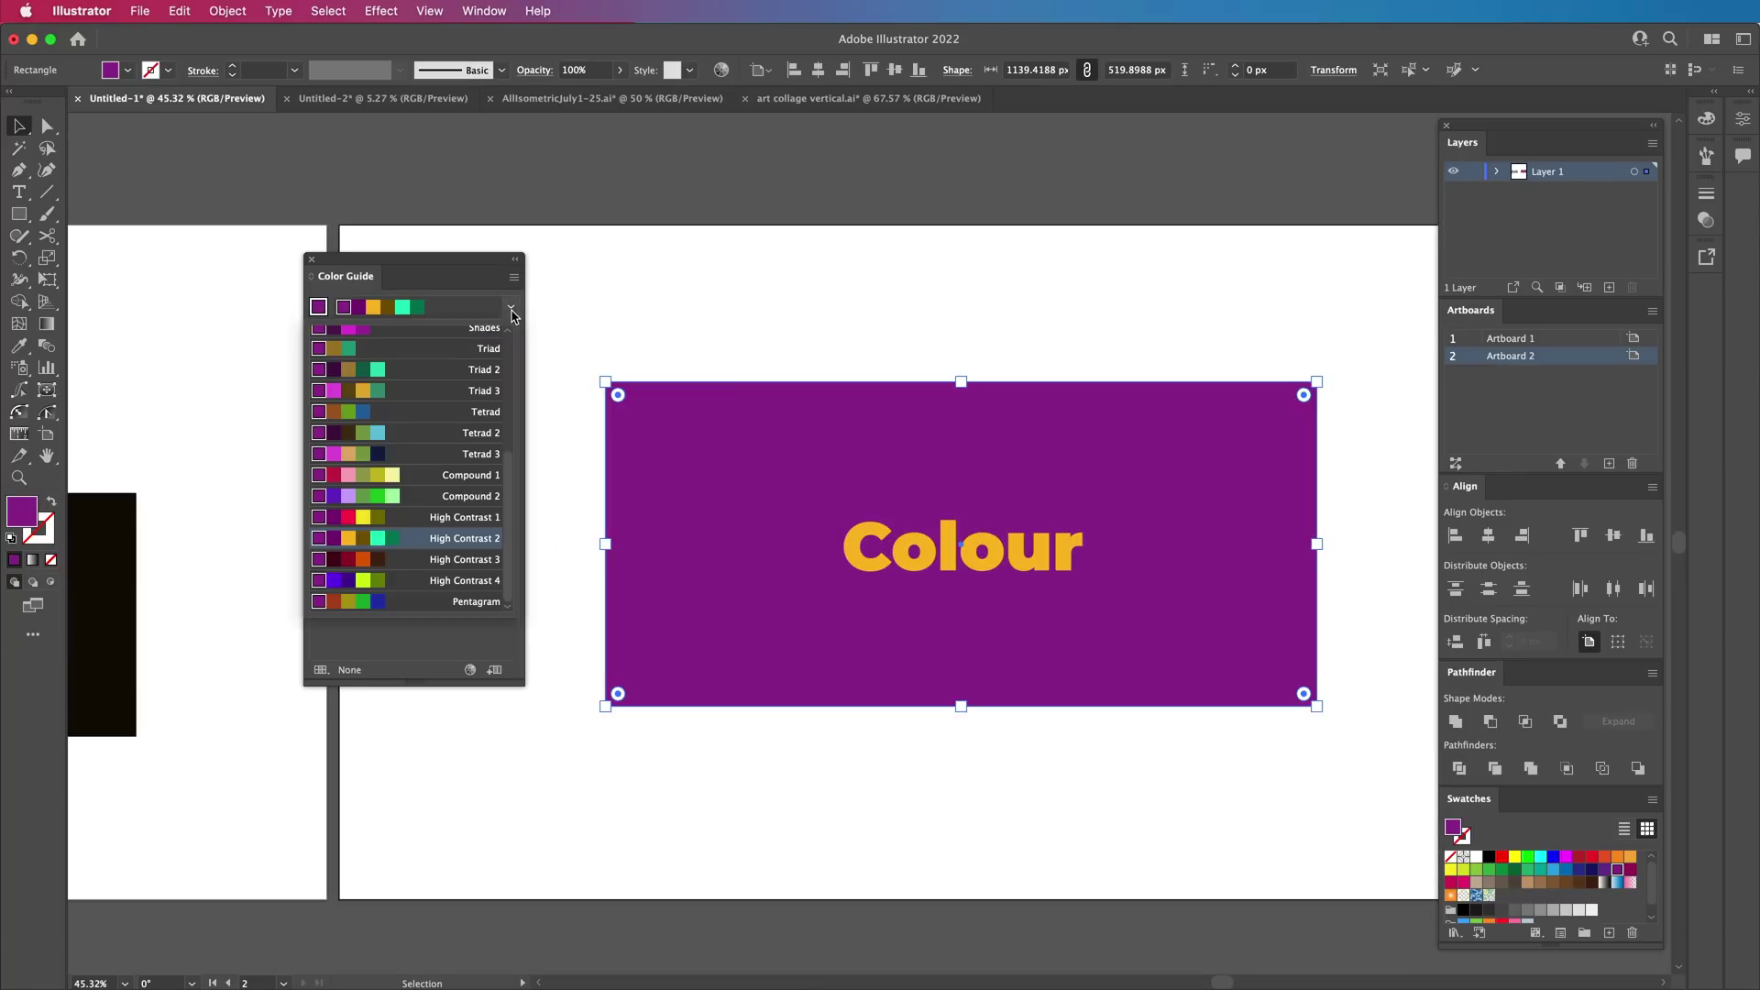
click(492, 378)
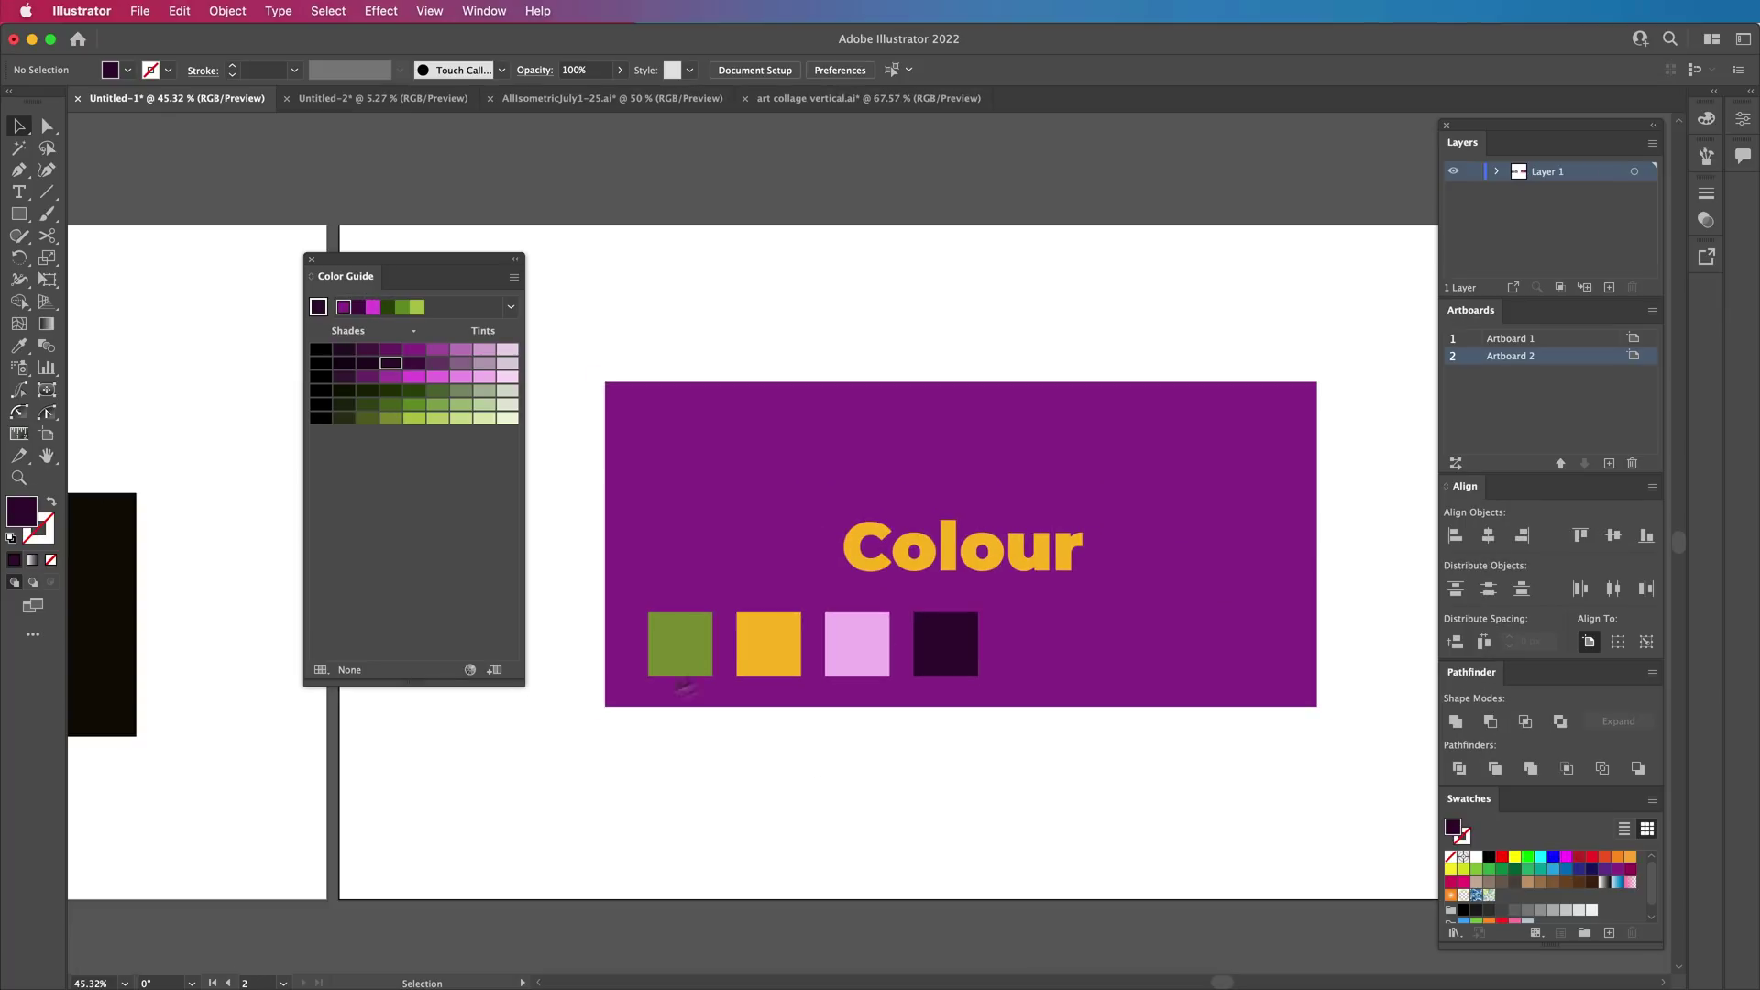
Select the banner and the yellow, green and pink squares beneath the 'Colour' lettering
click(734, 647)
click(760, 652)
shift+click(680, 646)
click(882, 662)
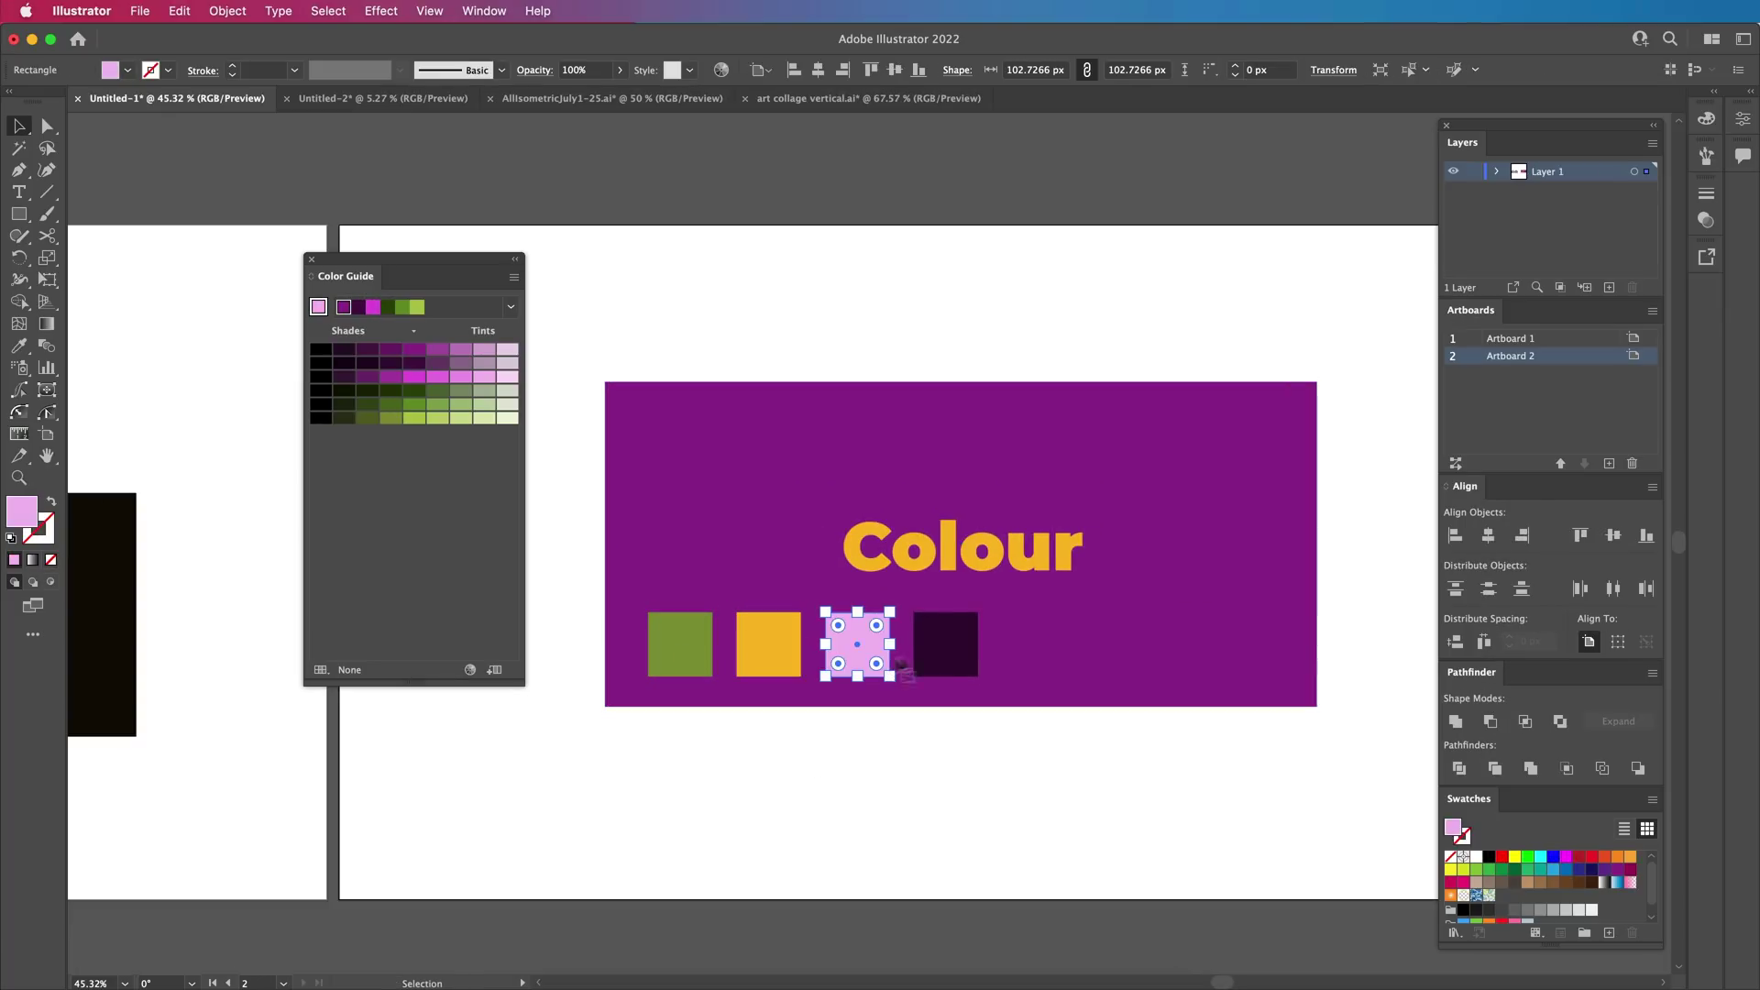